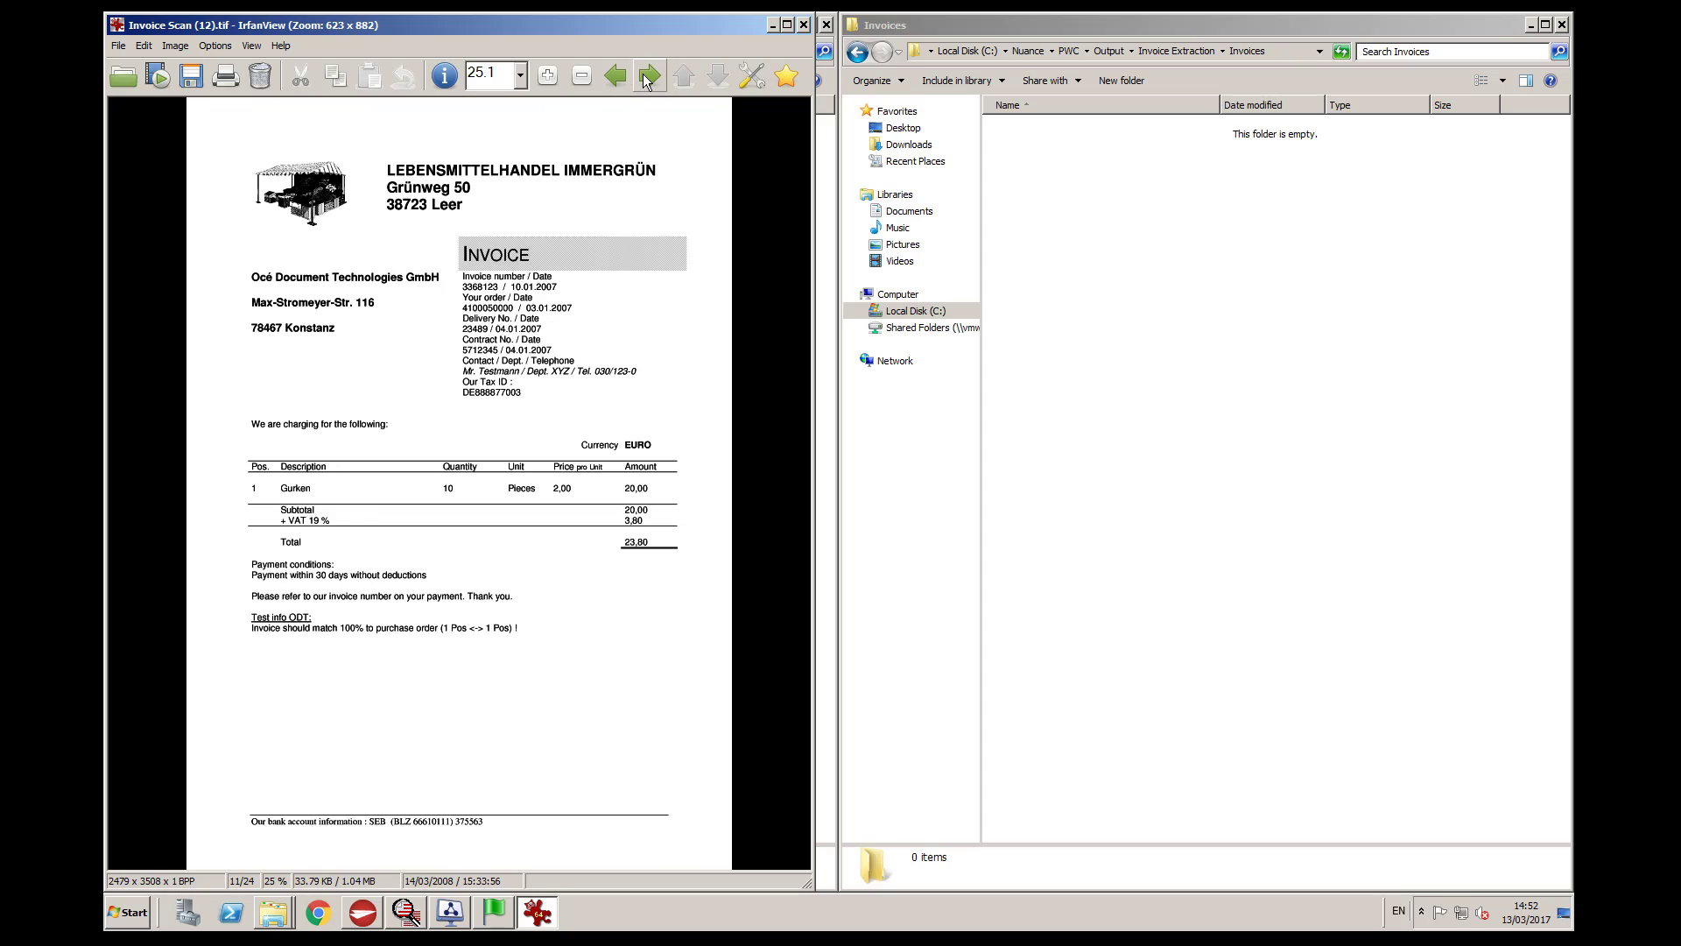
Step: Page through the sample invoice scans following Invoice Scan (12).tif to compare their layouts, and close the image viewer
{"action": "left_click", "coordinate": [644, 76]}
{"action": "left_click", "coordinate": [644, 75]}
{"action": "left_click", "coordinate": [644, 75]}
{"action": "left_click", "coordinate": [643, 76]}
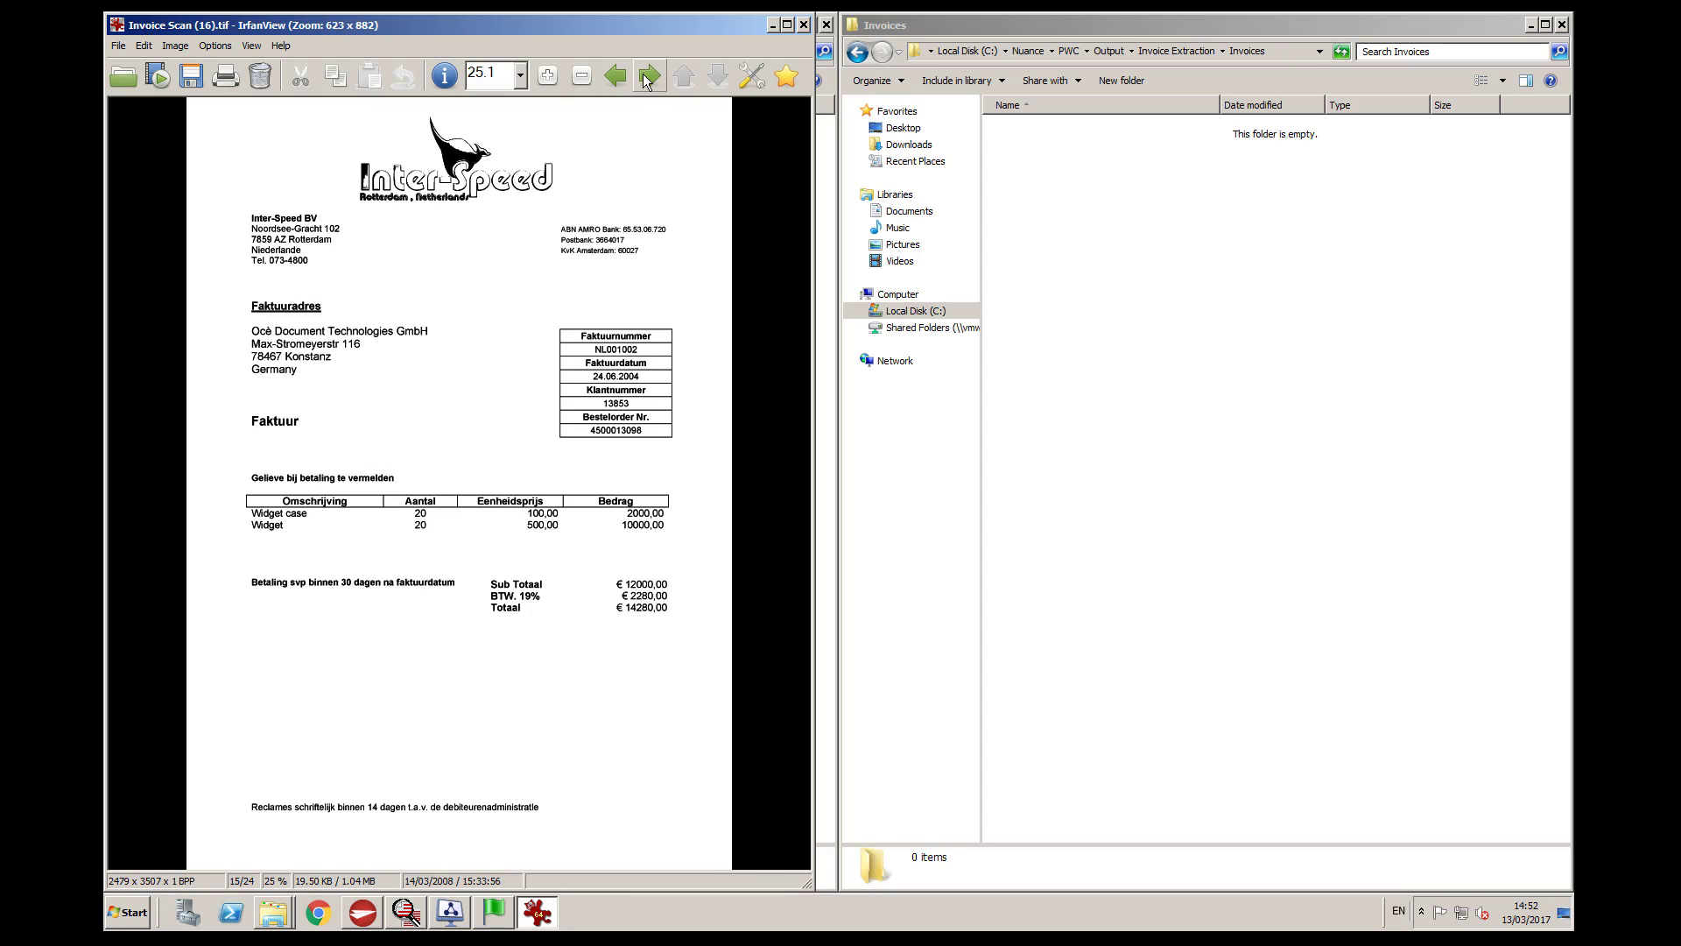
{"action": "left_click", "coordinate": [644, 75]}
{"action": "left_click", "coordinate": [644, 76]}
{"action": "left_click", "coordinate": [804, 25]}
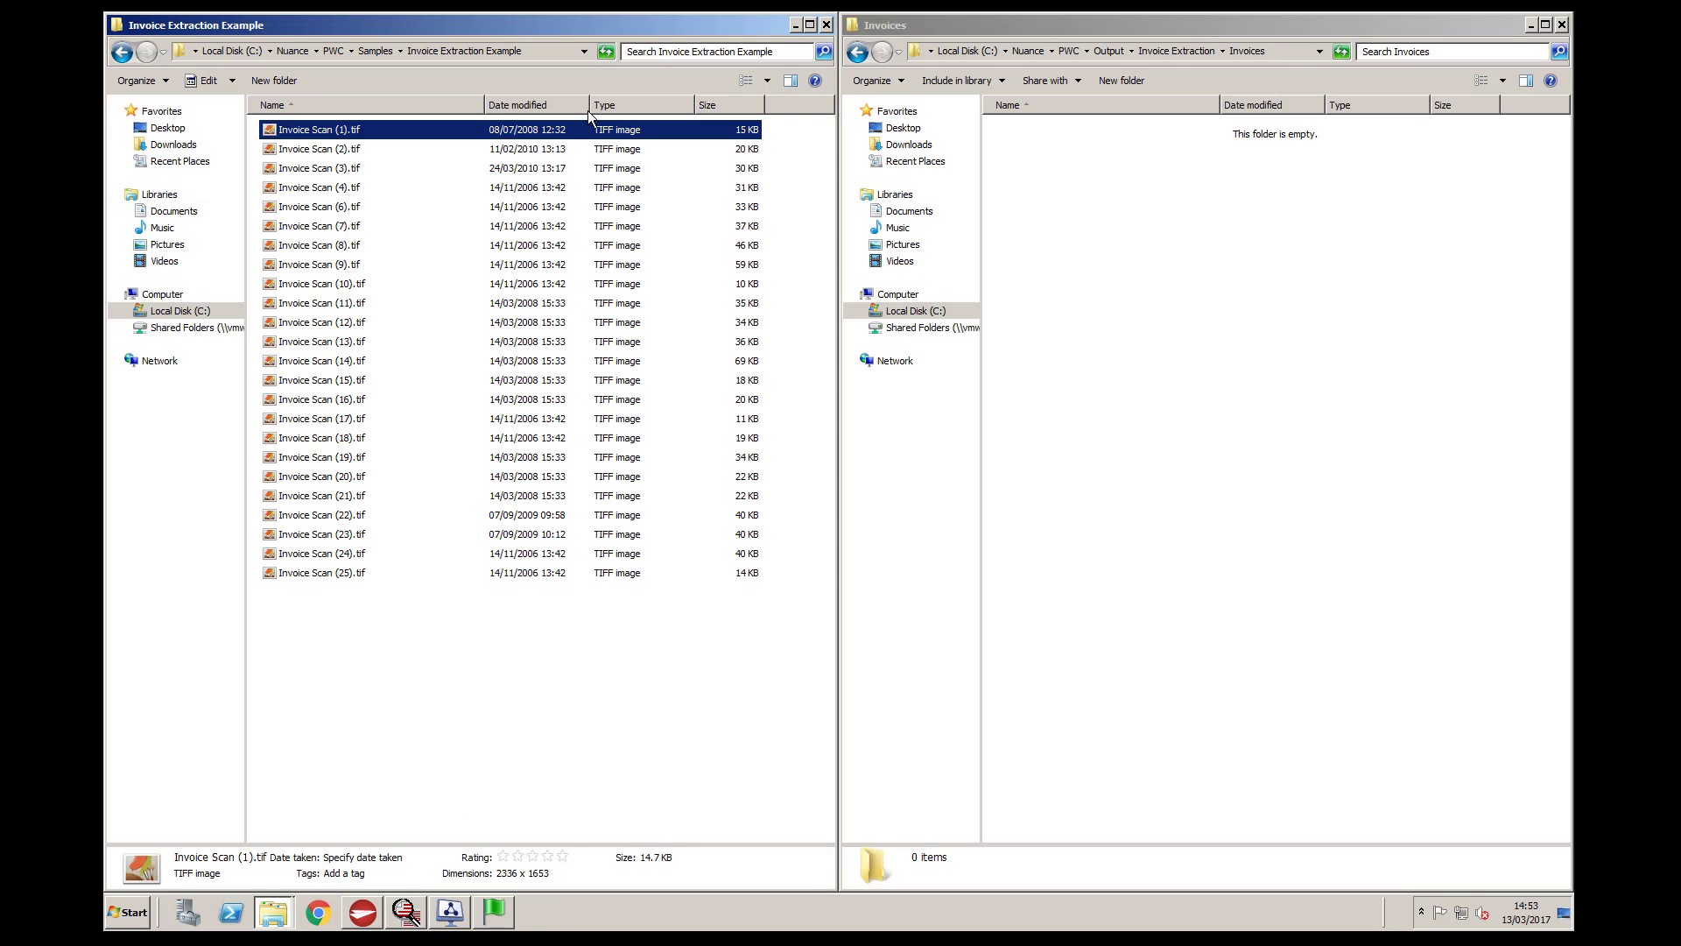
Step: Send all the TIFF scans in the Invoice Extraction Example folder to the Invoice Extraction workflow and confirm the capture
{"action": "key", "text": "ctrl+a"}
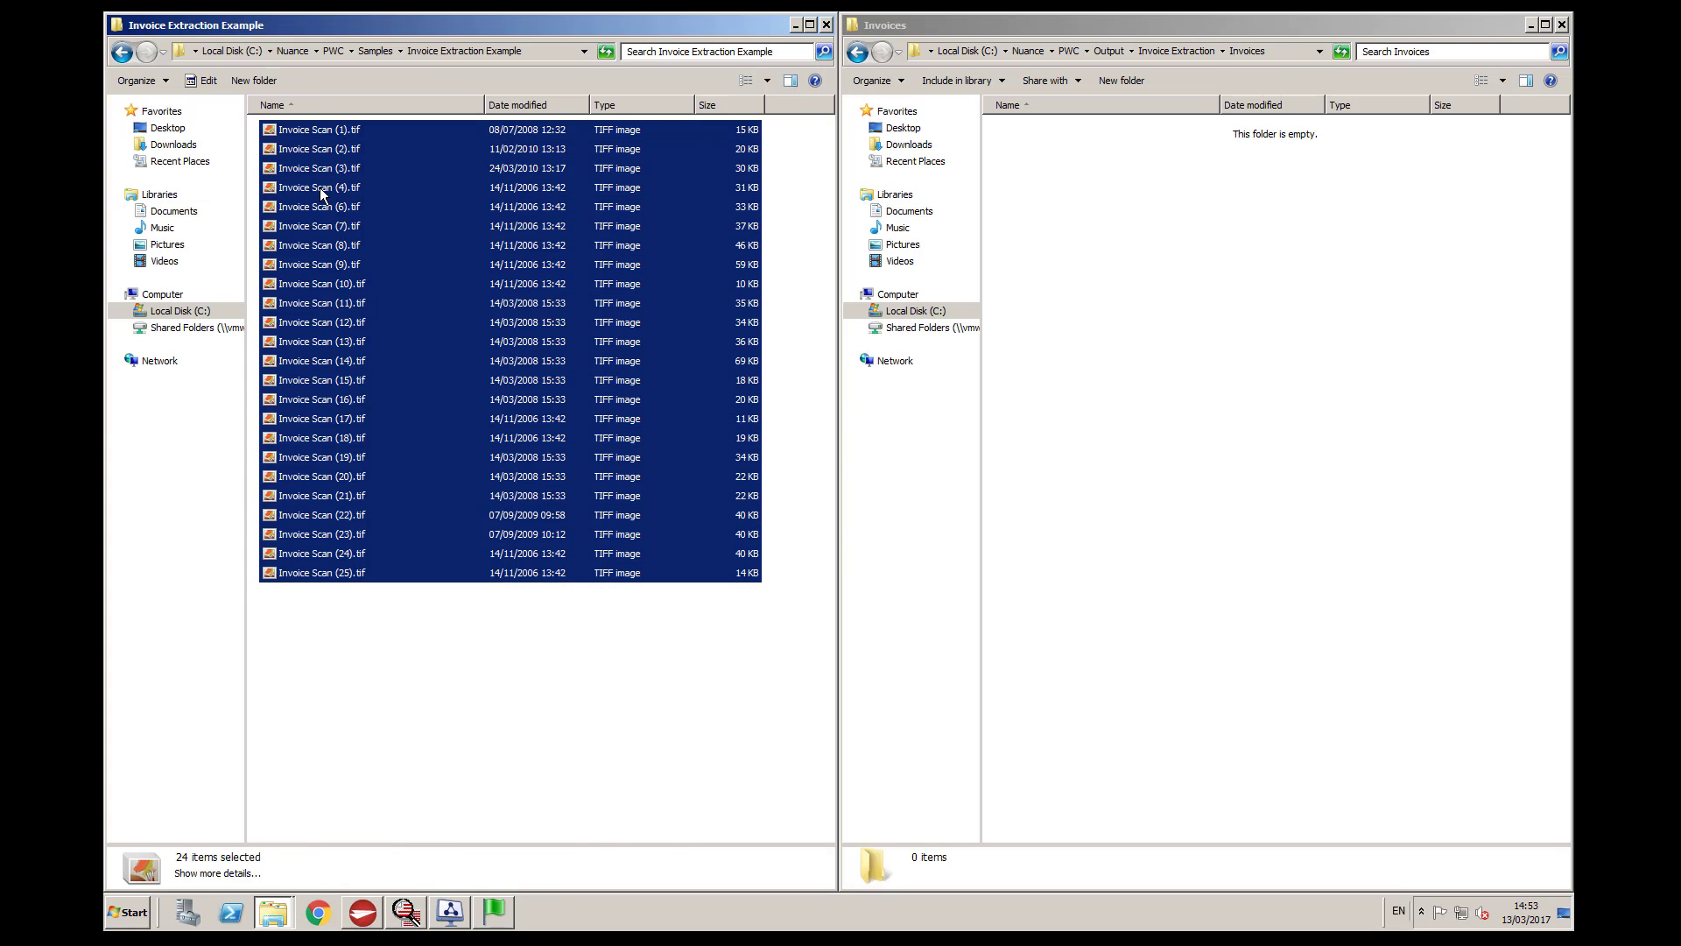
{"action": "right_click", "coordinate": [320, 188]}
{"action": "mouse_move", "coordinate": [382, 228]}
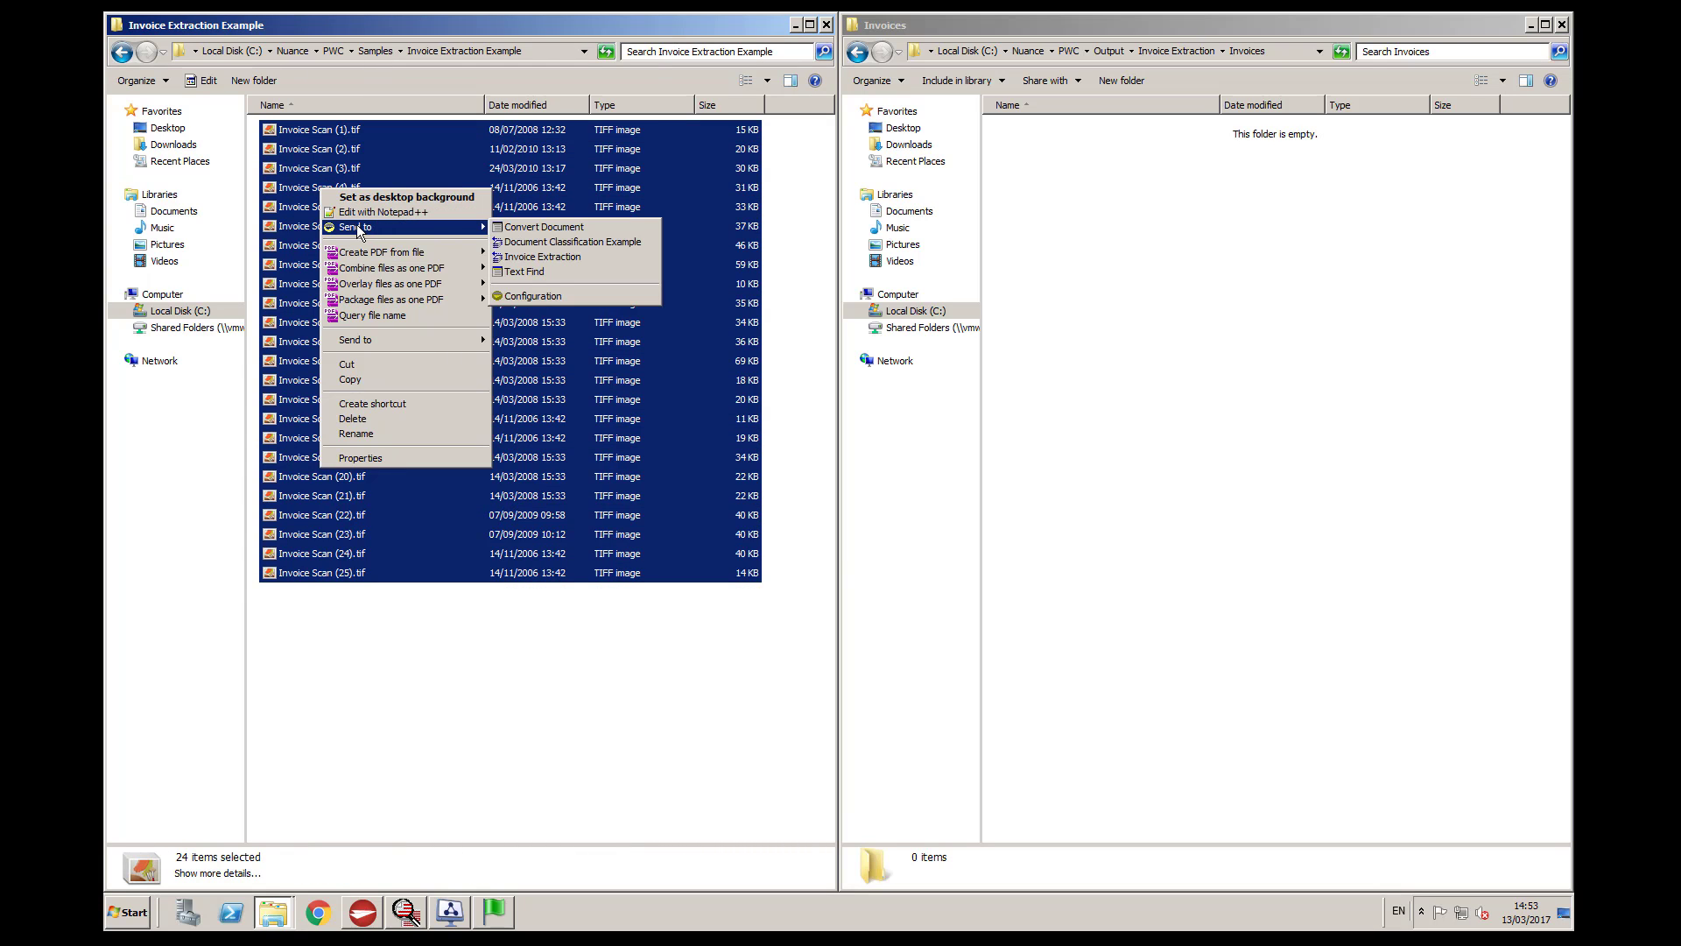
{"action": "left_click", "coordinate": [508, 258]}
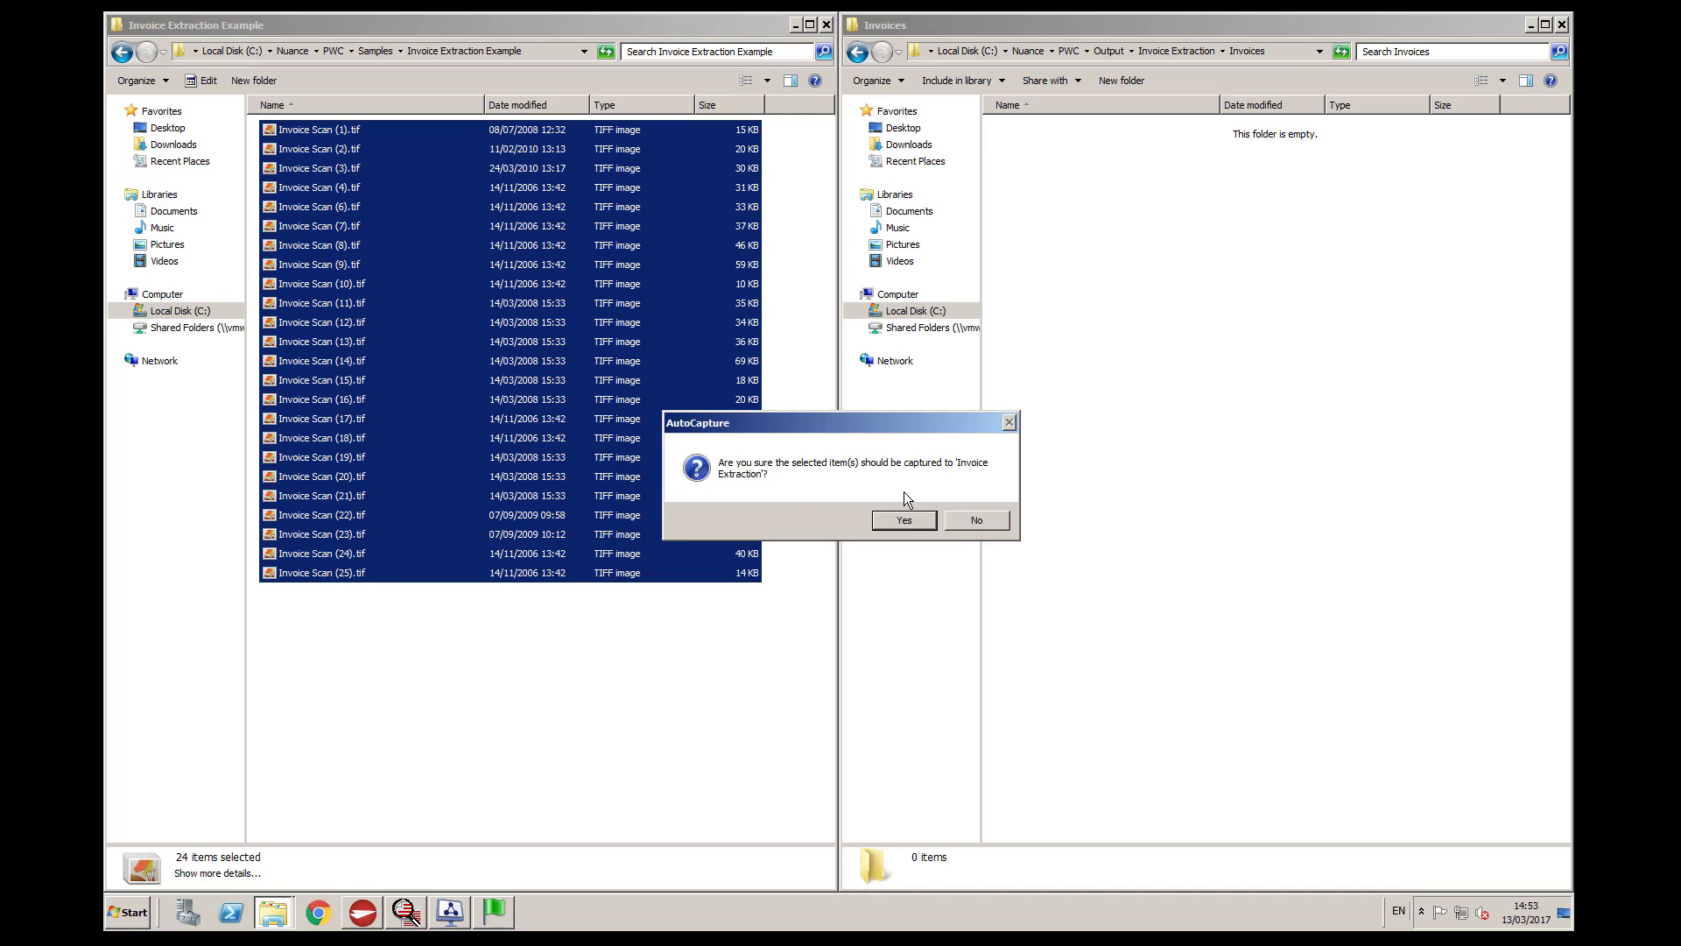
{"action": "left_click", "coordinate": [895, 518]}
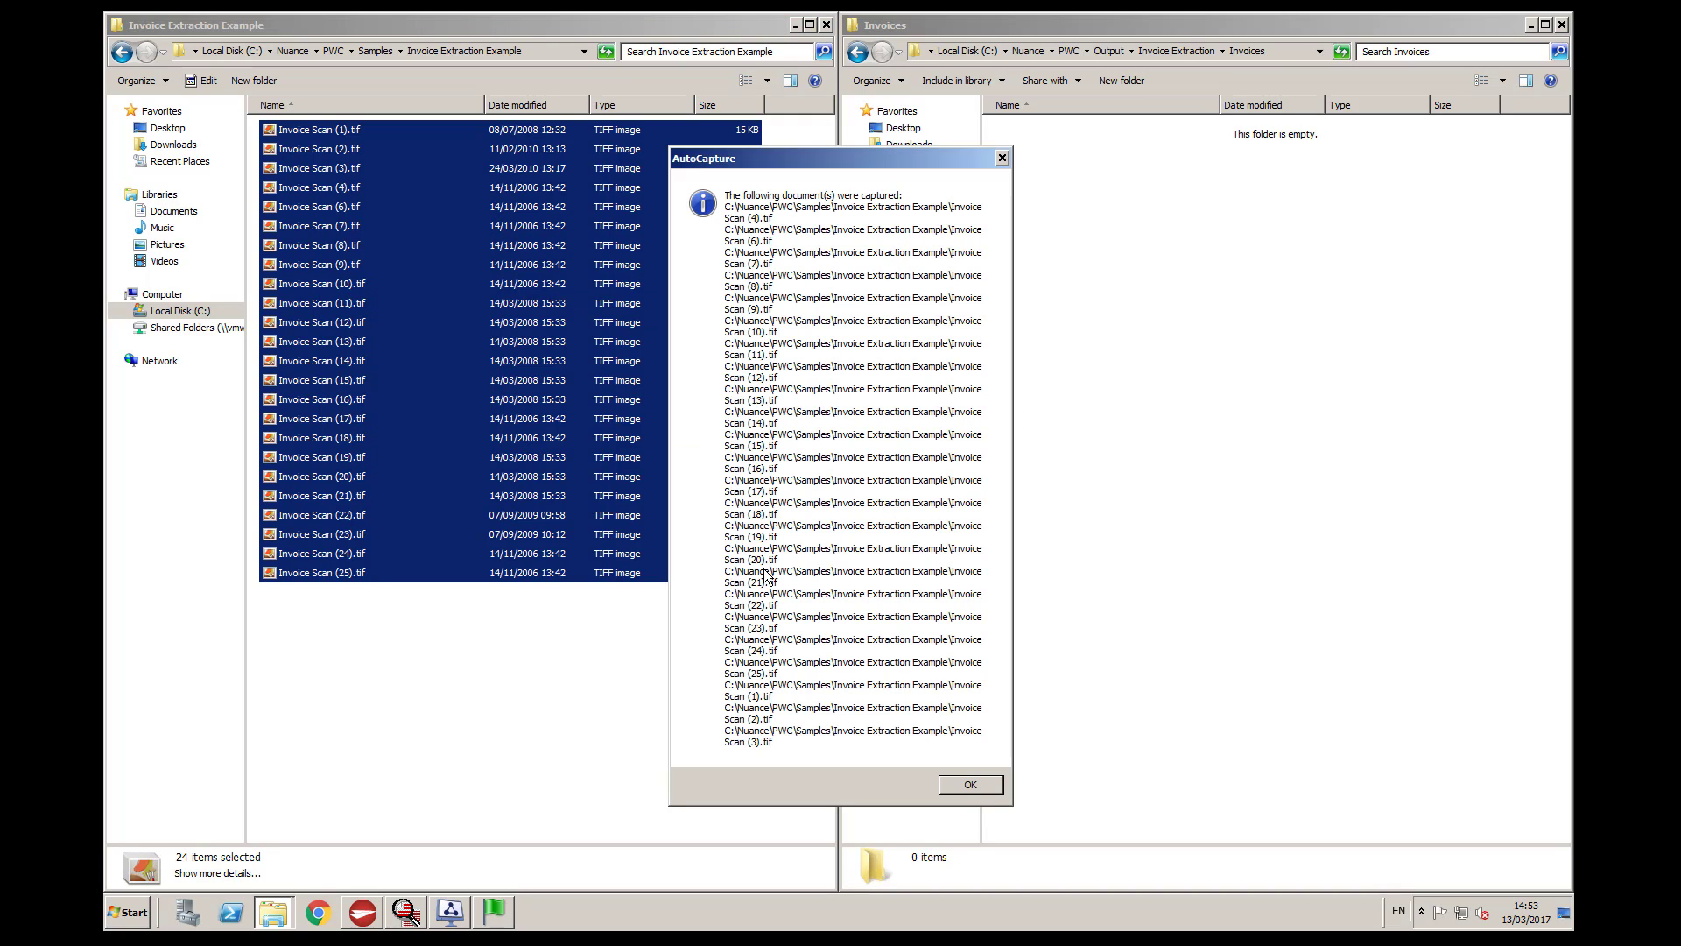
{"action": "left_click", "coordinate": [949, 784]}
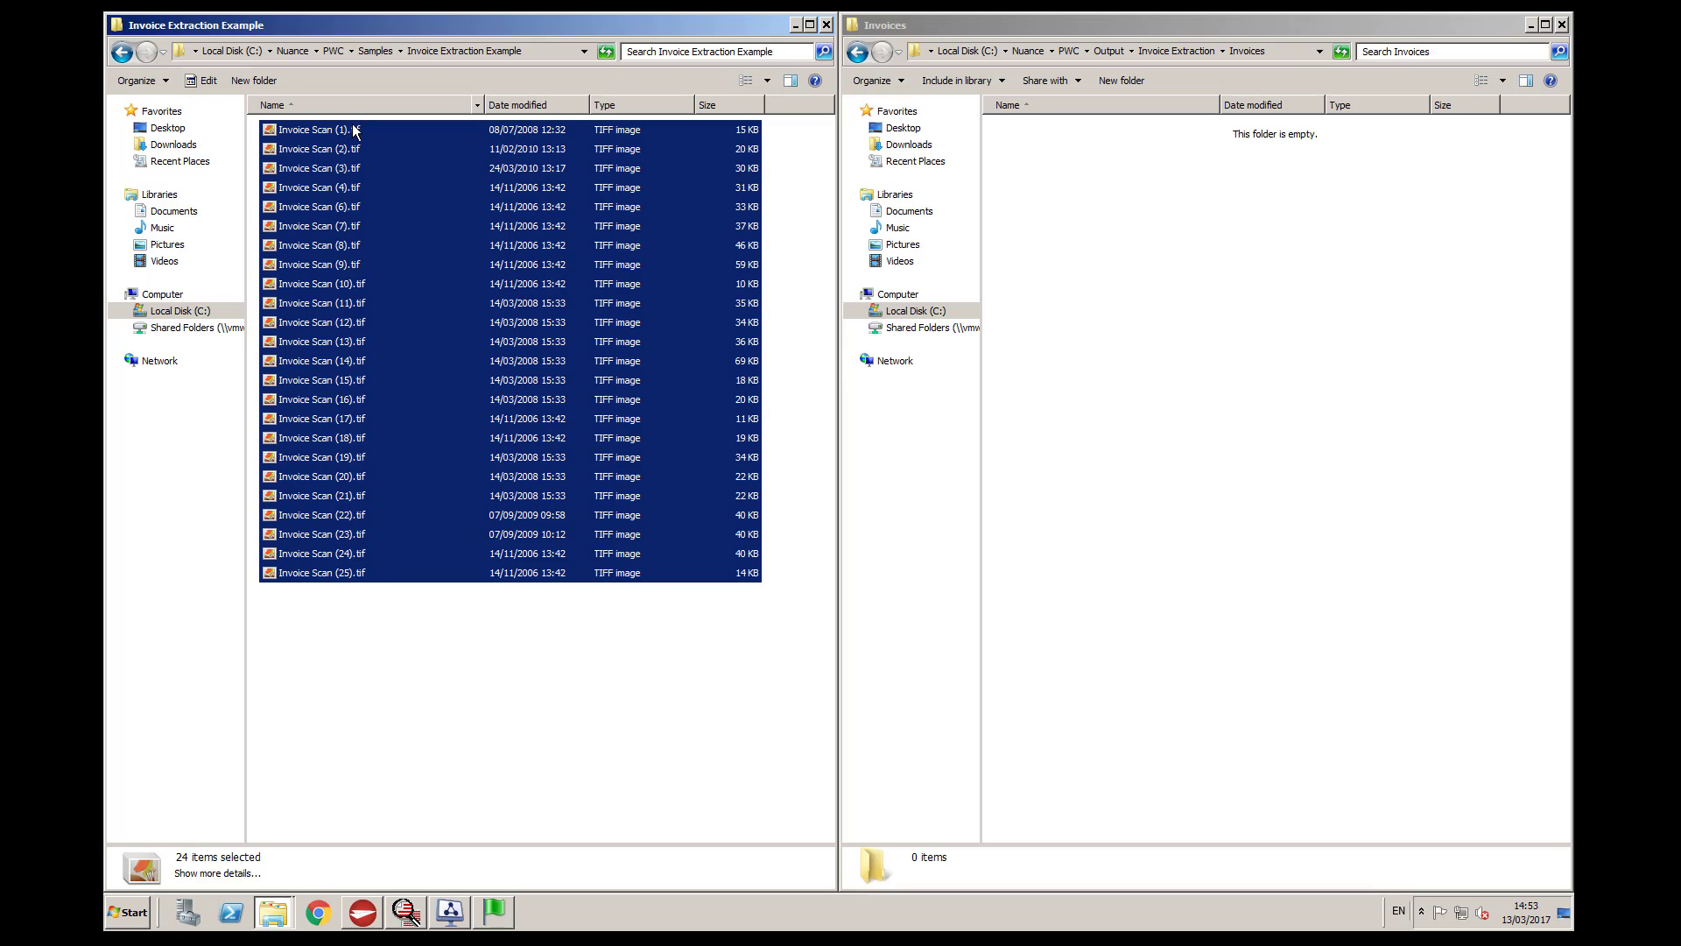
{"action": "right_click", "coordinate": [294, 174]}
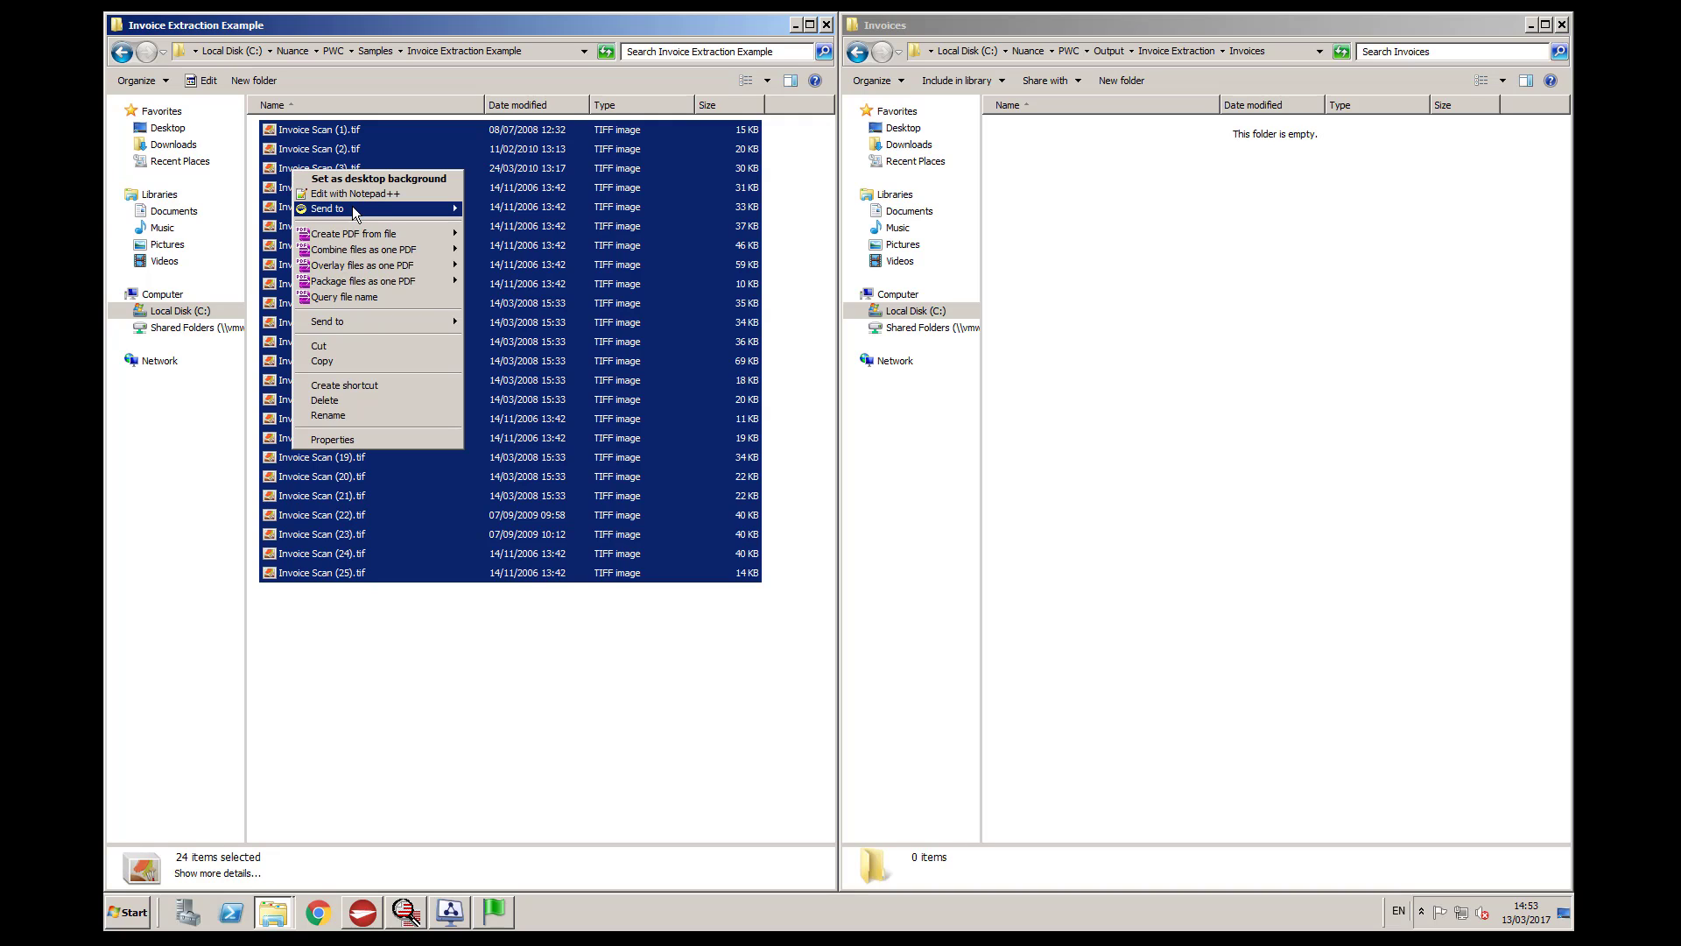
{"action": "left_click", "coordinate": [512, 238]}
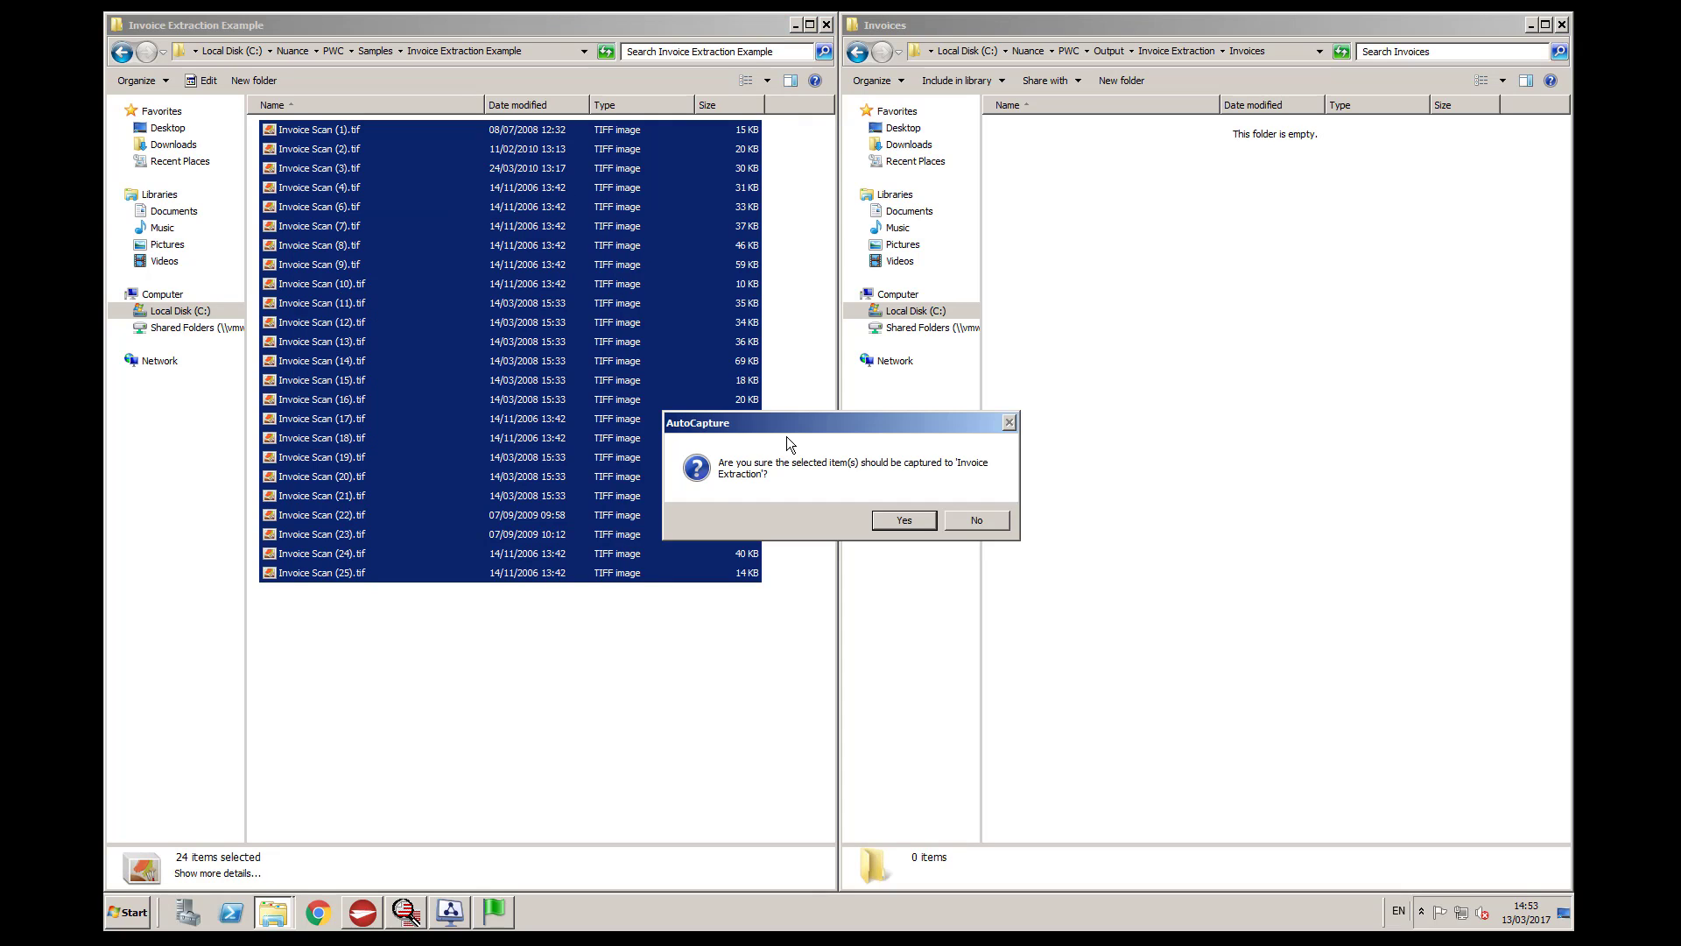
{"action": "left_click", "coordinate": [972, 517]}
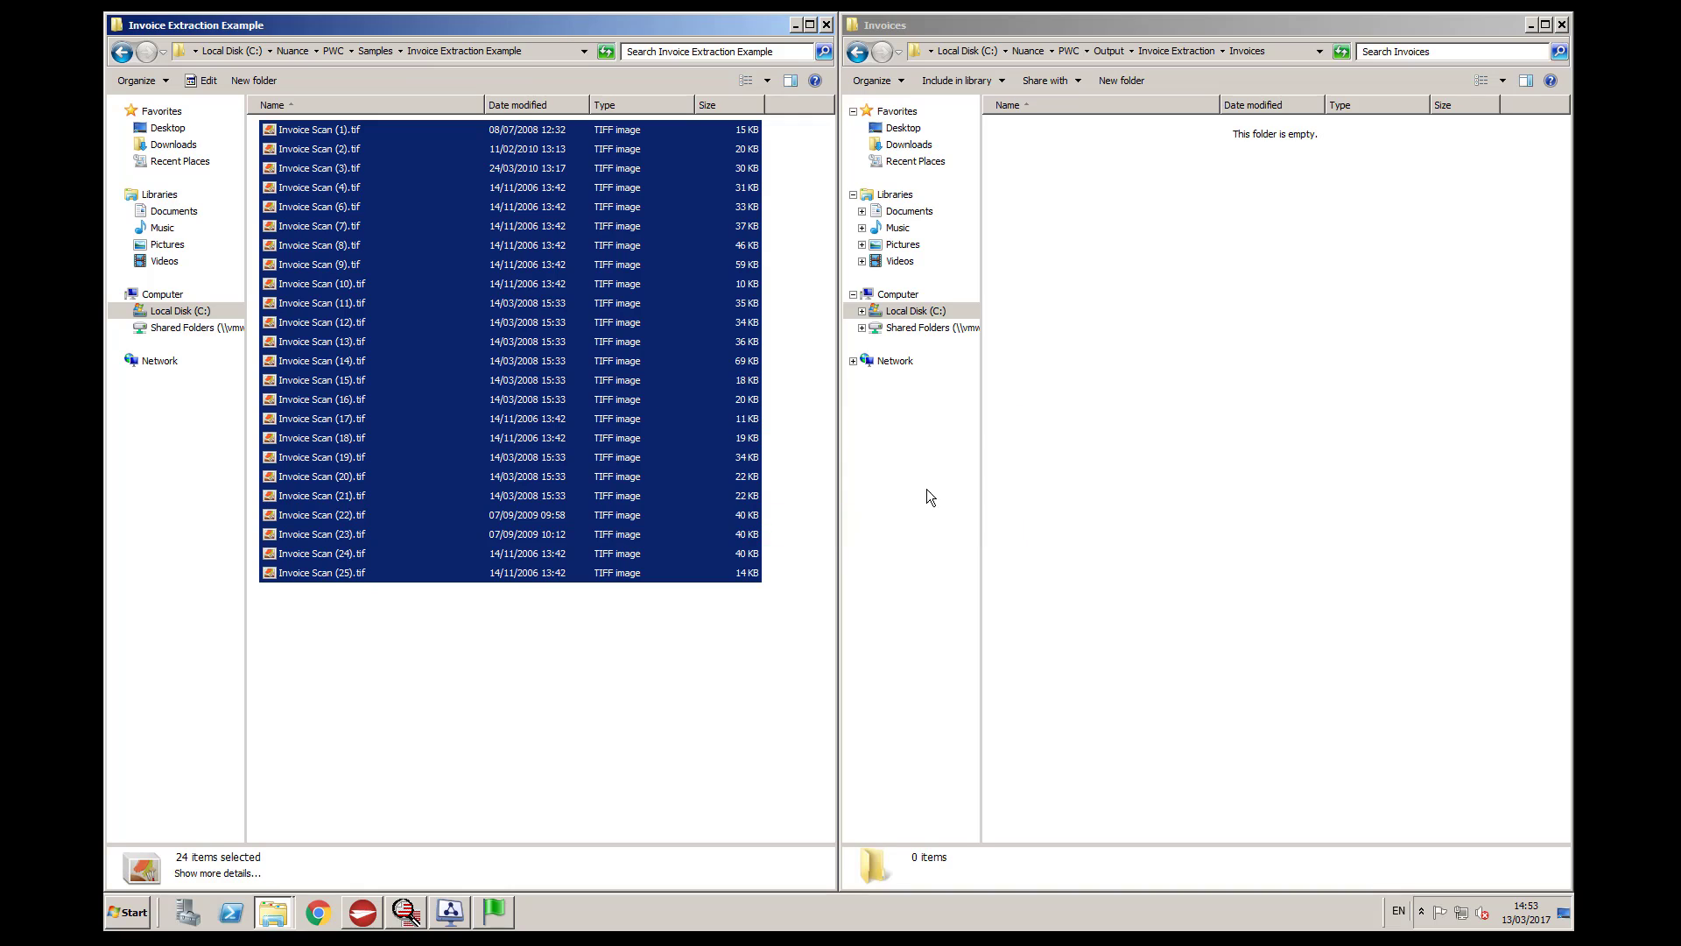
{"action": "right_click", "coordinate": [314, 171]}
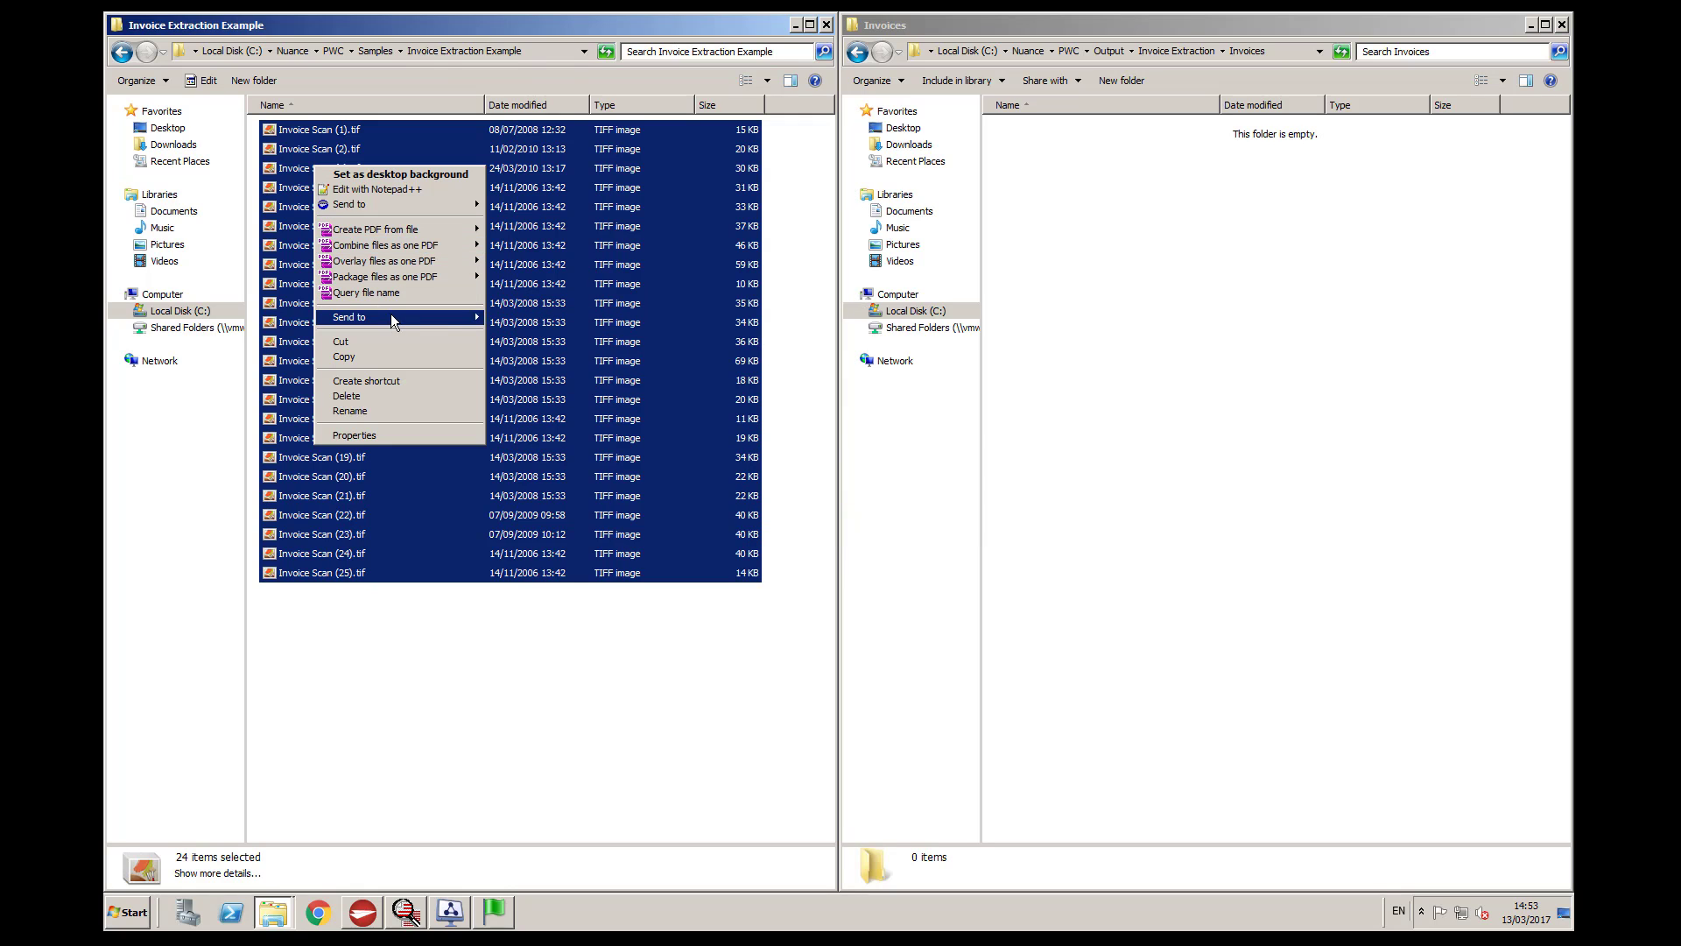
{"action": "left_click", "coordinate": [385, 604]}
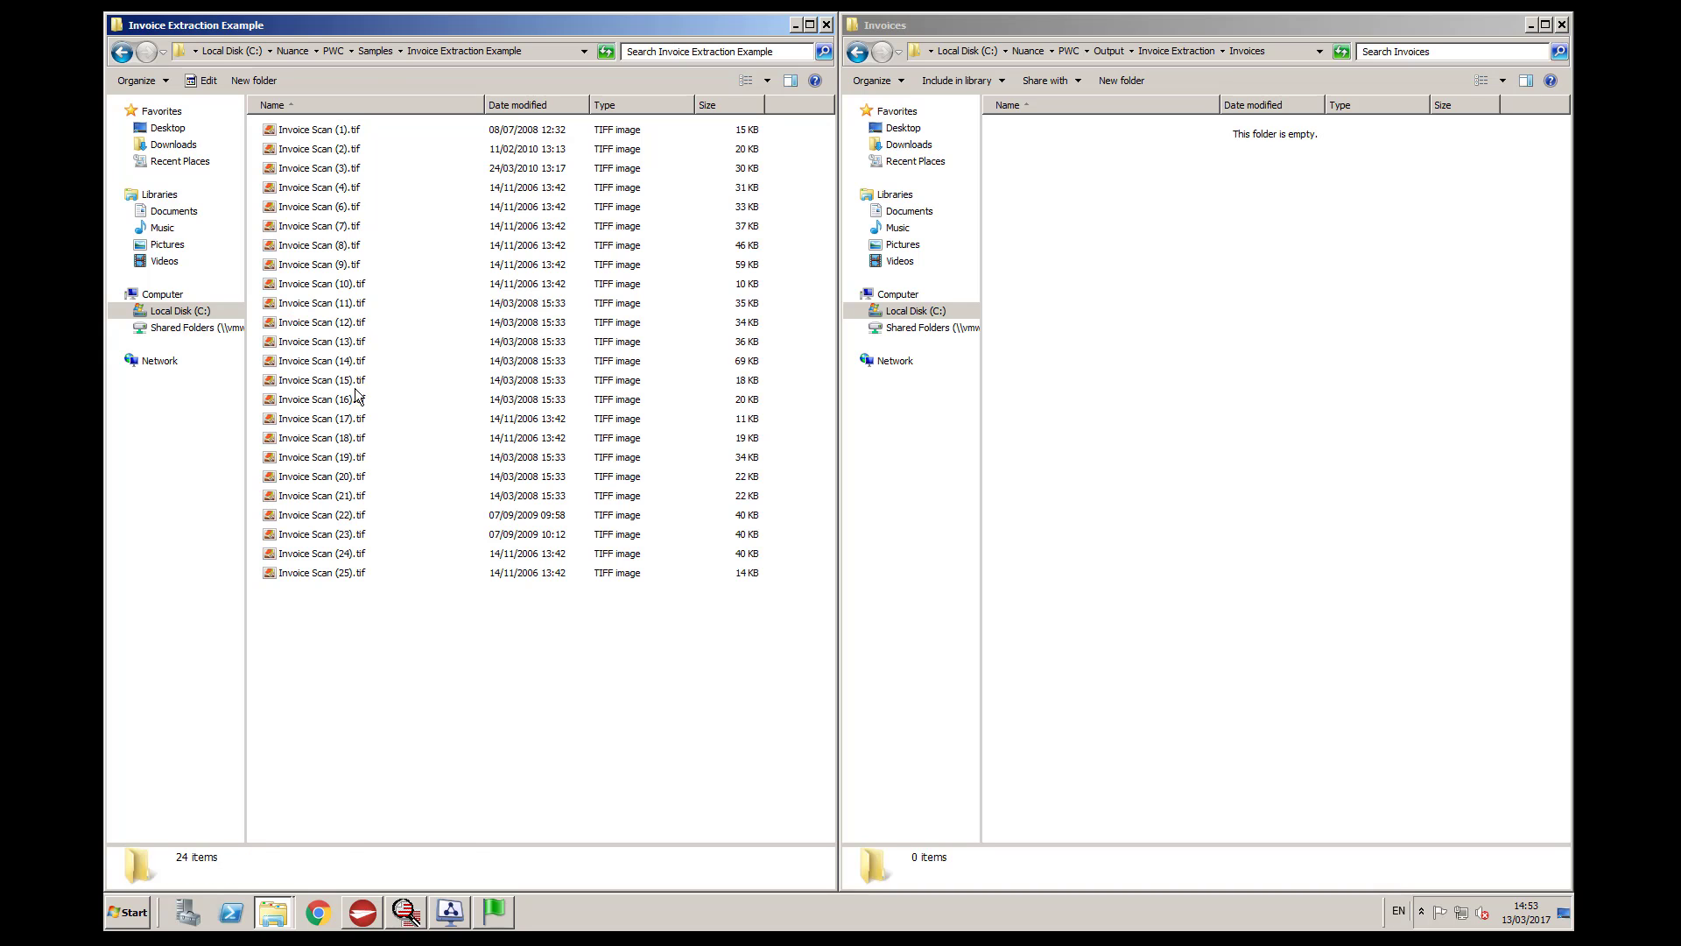
Step: Open Invoice Scan (3).tif in IrfanView to examine its invoice details and totals, and close the viewer
{"action": "right_click", "coordinate": [326, 174]}
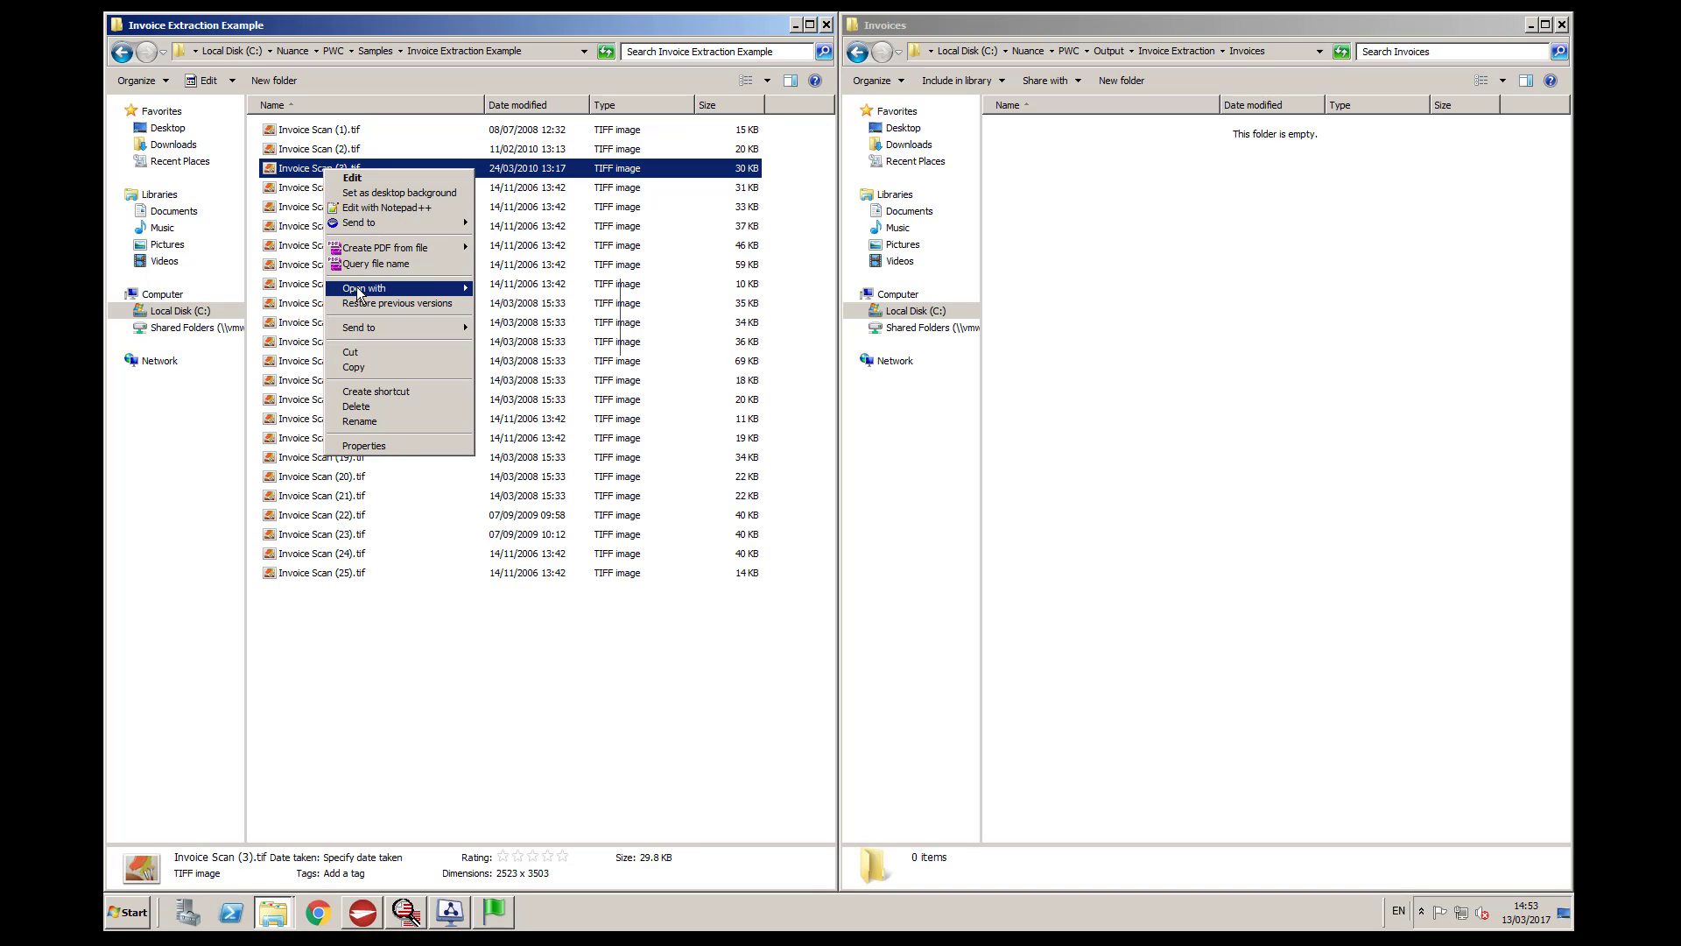
{"action": "mouse_move", "coordinate": [375, 288]}
{"action": "left_click", "coordinate": [546, 290]}
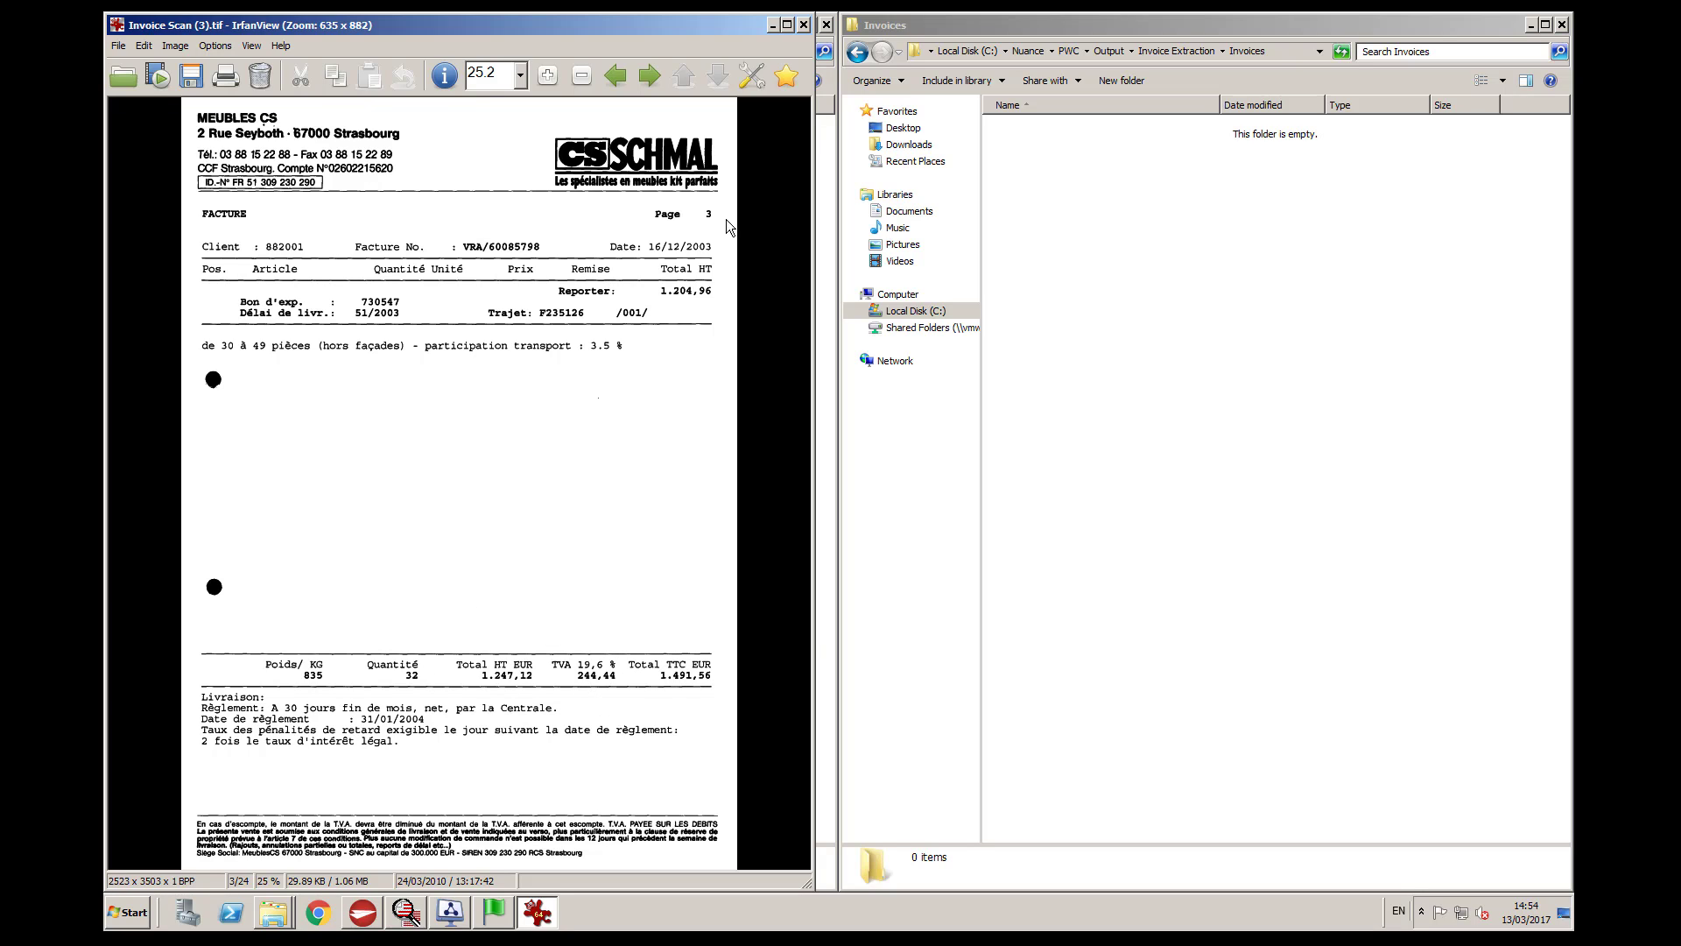
{"action": "left_click", "coordinate": [804, 26]}
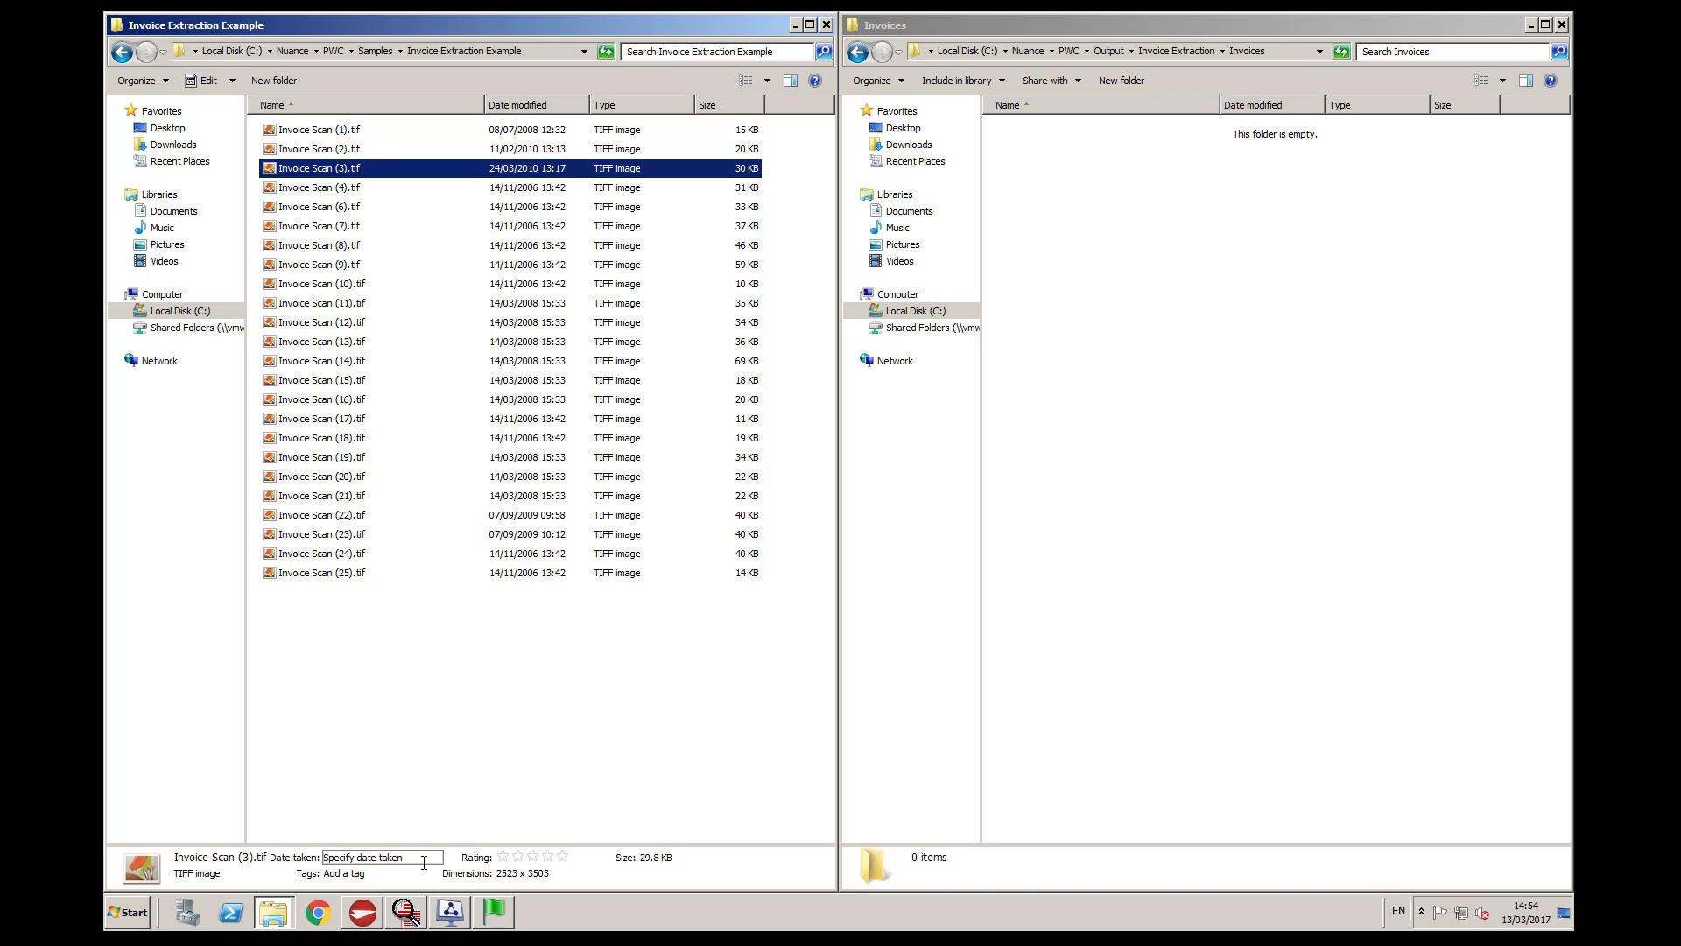
Step: Switch to DOKuStar Validation and open the batch Invoice Scan (18).tif from the refreshed batch list
{"action": "left_click", "coordinate": [408, 916]}
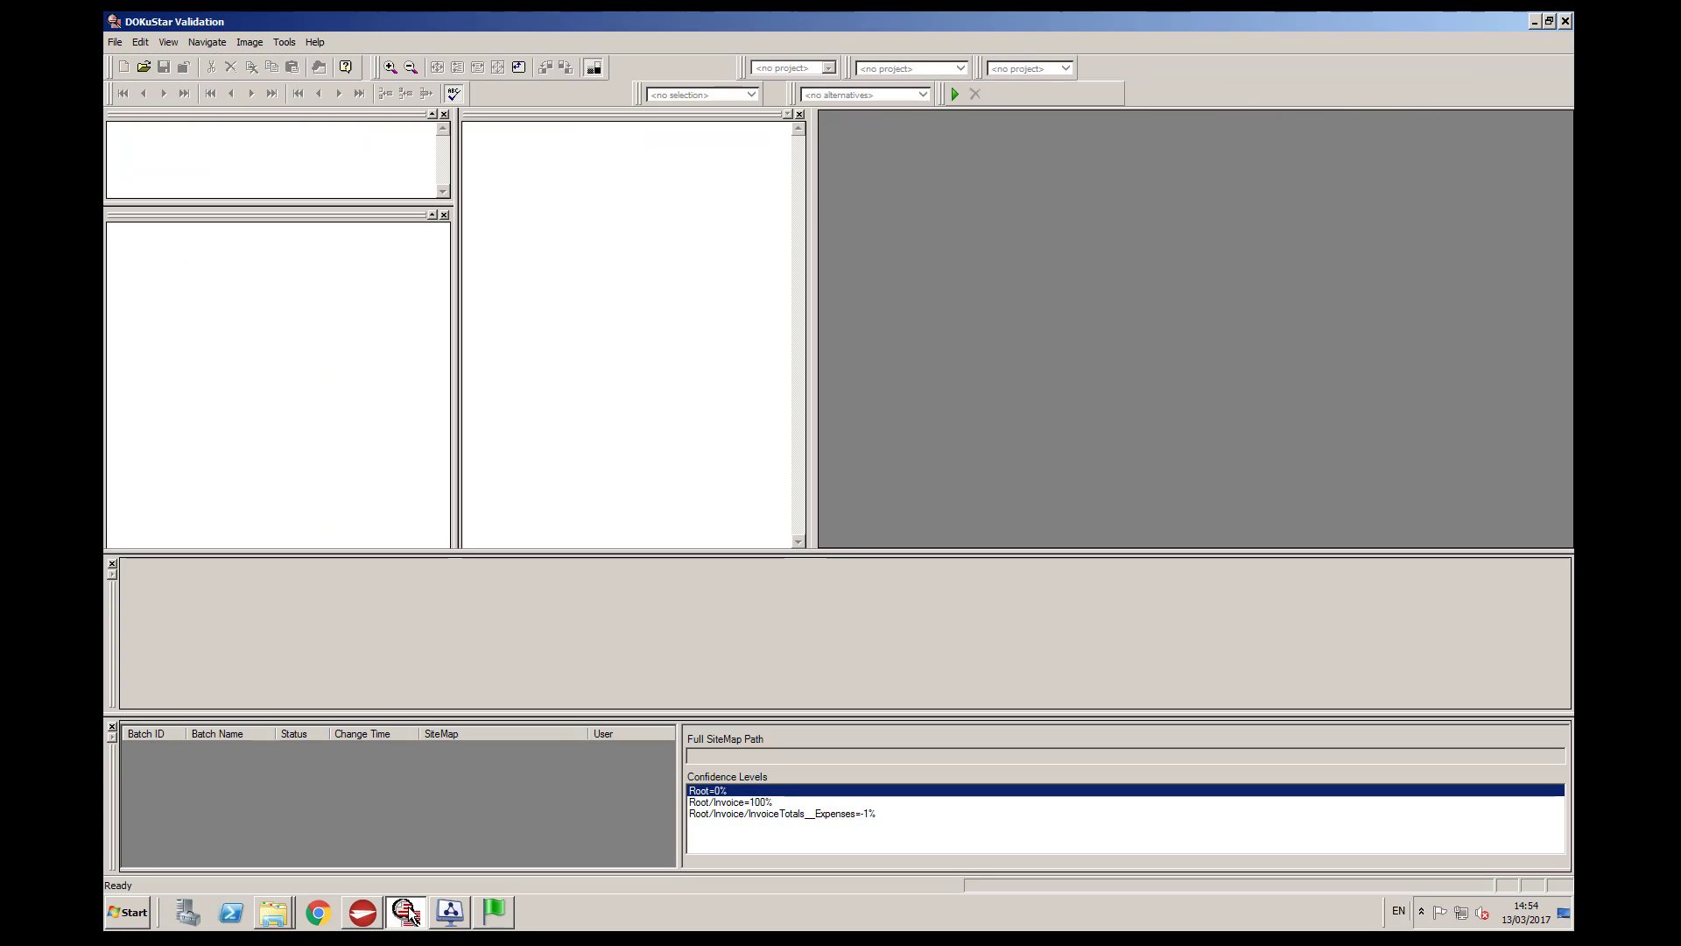
{"action": "right_click", "coordinate": [354, 776]}
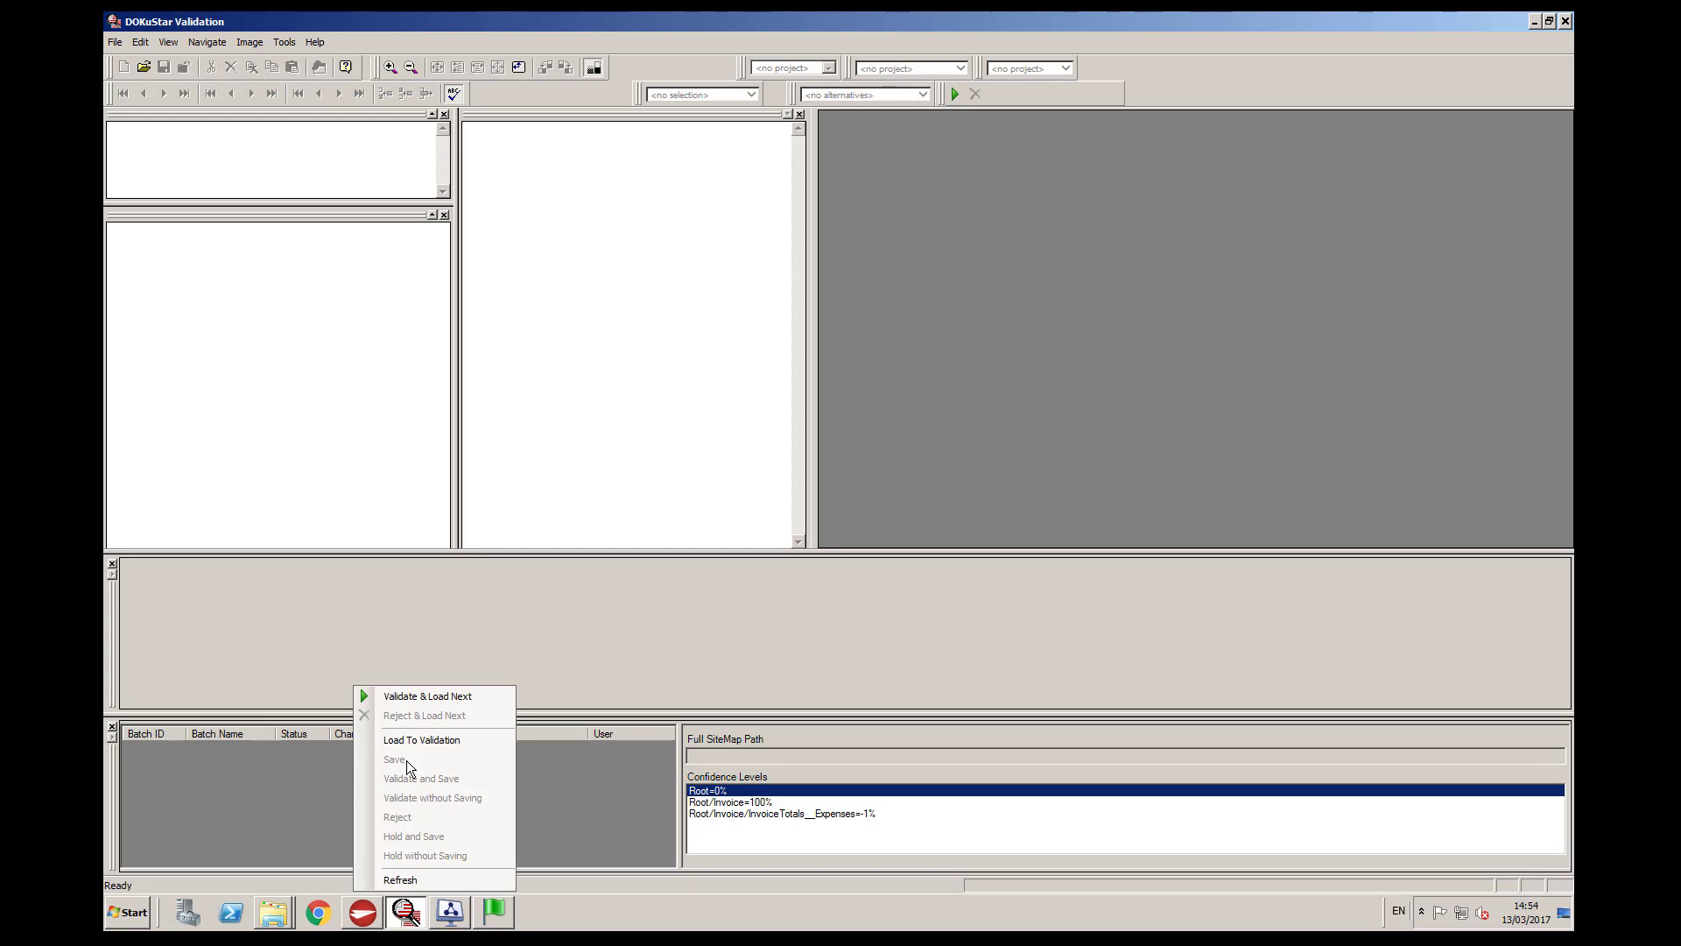
{"action": "left_click", "coordinate": [413, 880]}
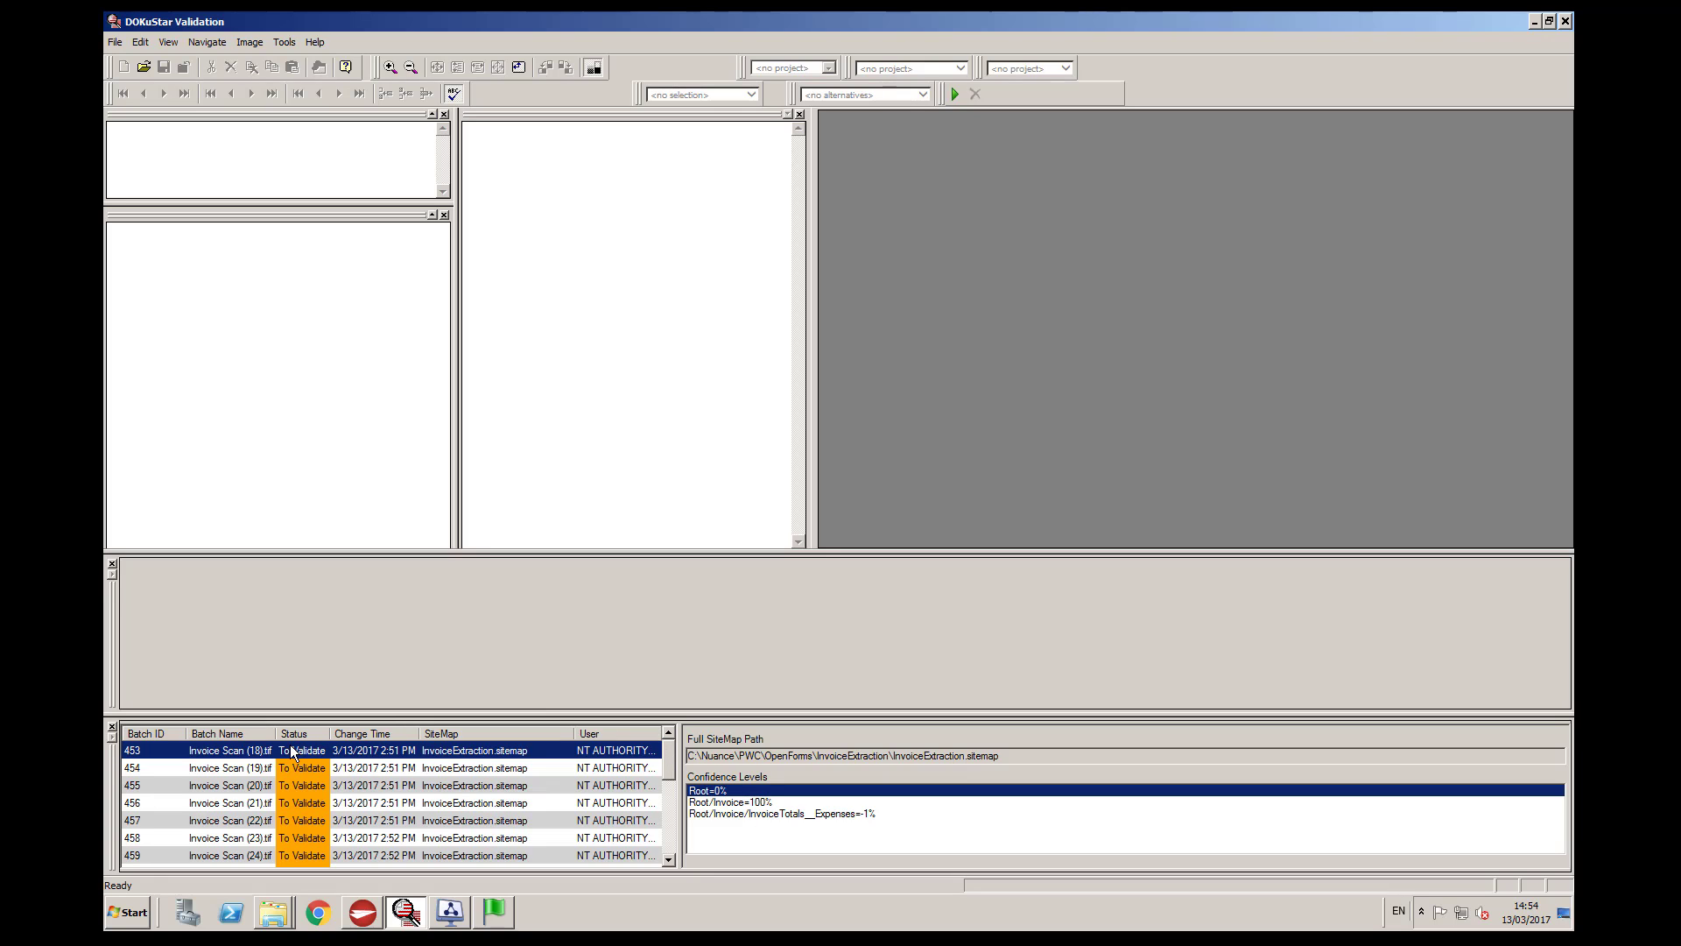
{"action": "double_click", "coordinate": [290, 749]}
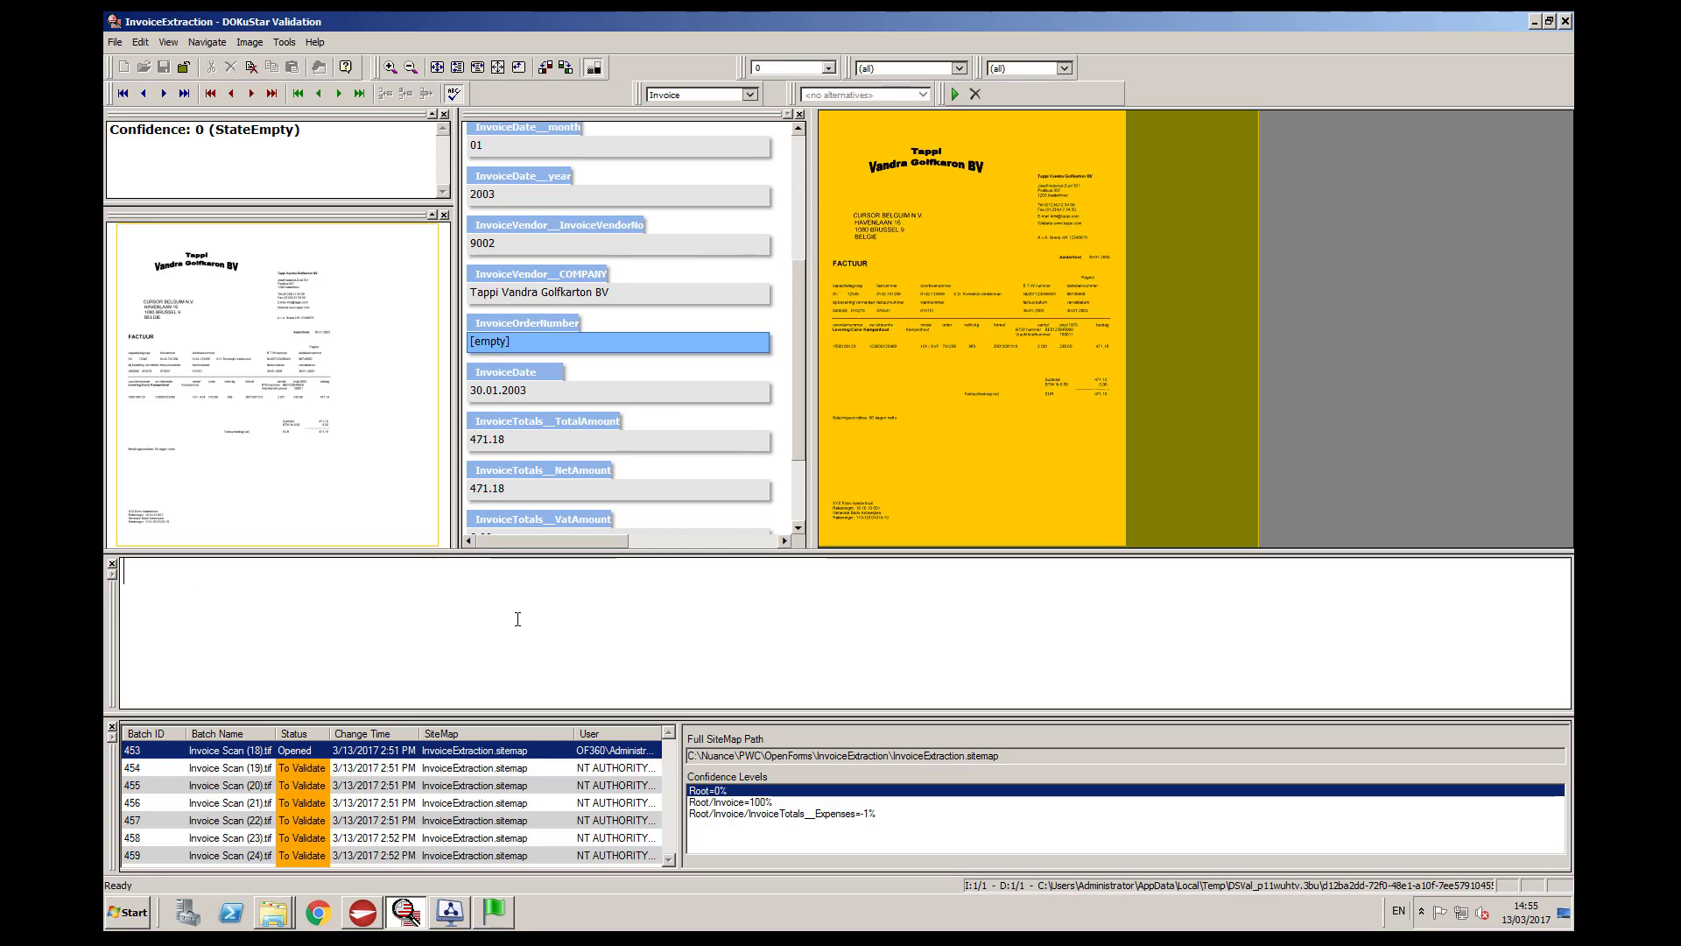
Step: Review the extracted fields and fill the empty InvoiceOrderNumber field with the klantnummer value picked from the scanned invoice
{"action": "left_click_drag", "start_coordinate": [800, 343], "coordinate": [809, 150]}
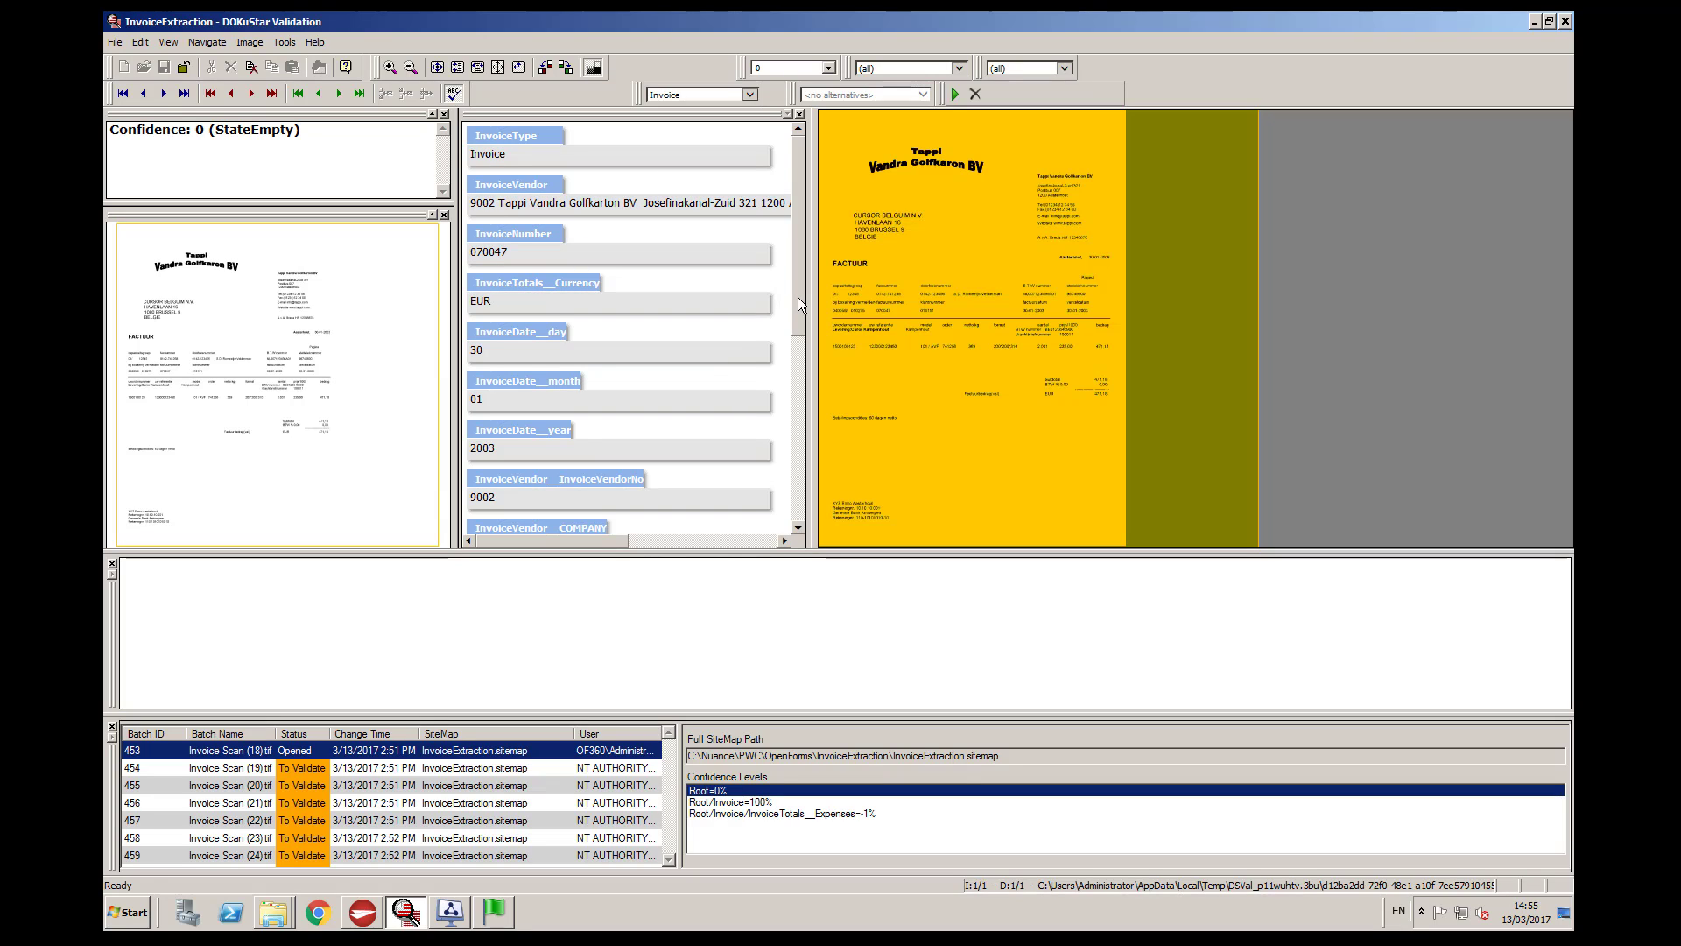
{"action": "left_click_drag", "start_coordinate": [797, 297], "coordinate": [786, 504]}
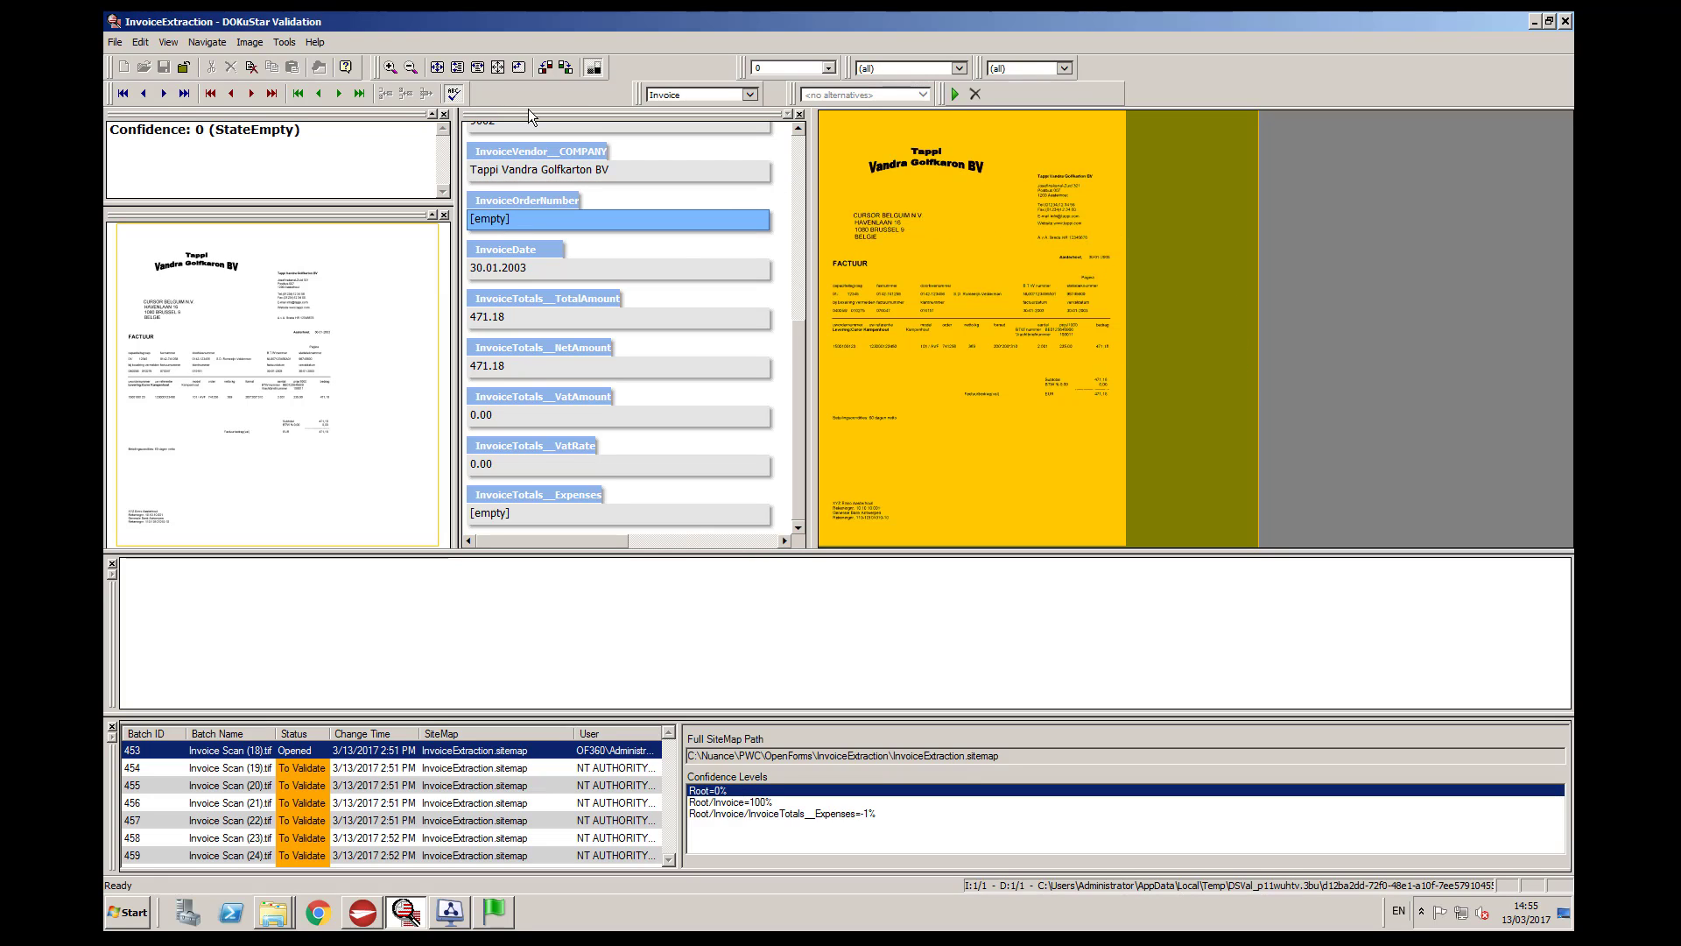
{"action": "left_click", "coordinate": [390, 70]}
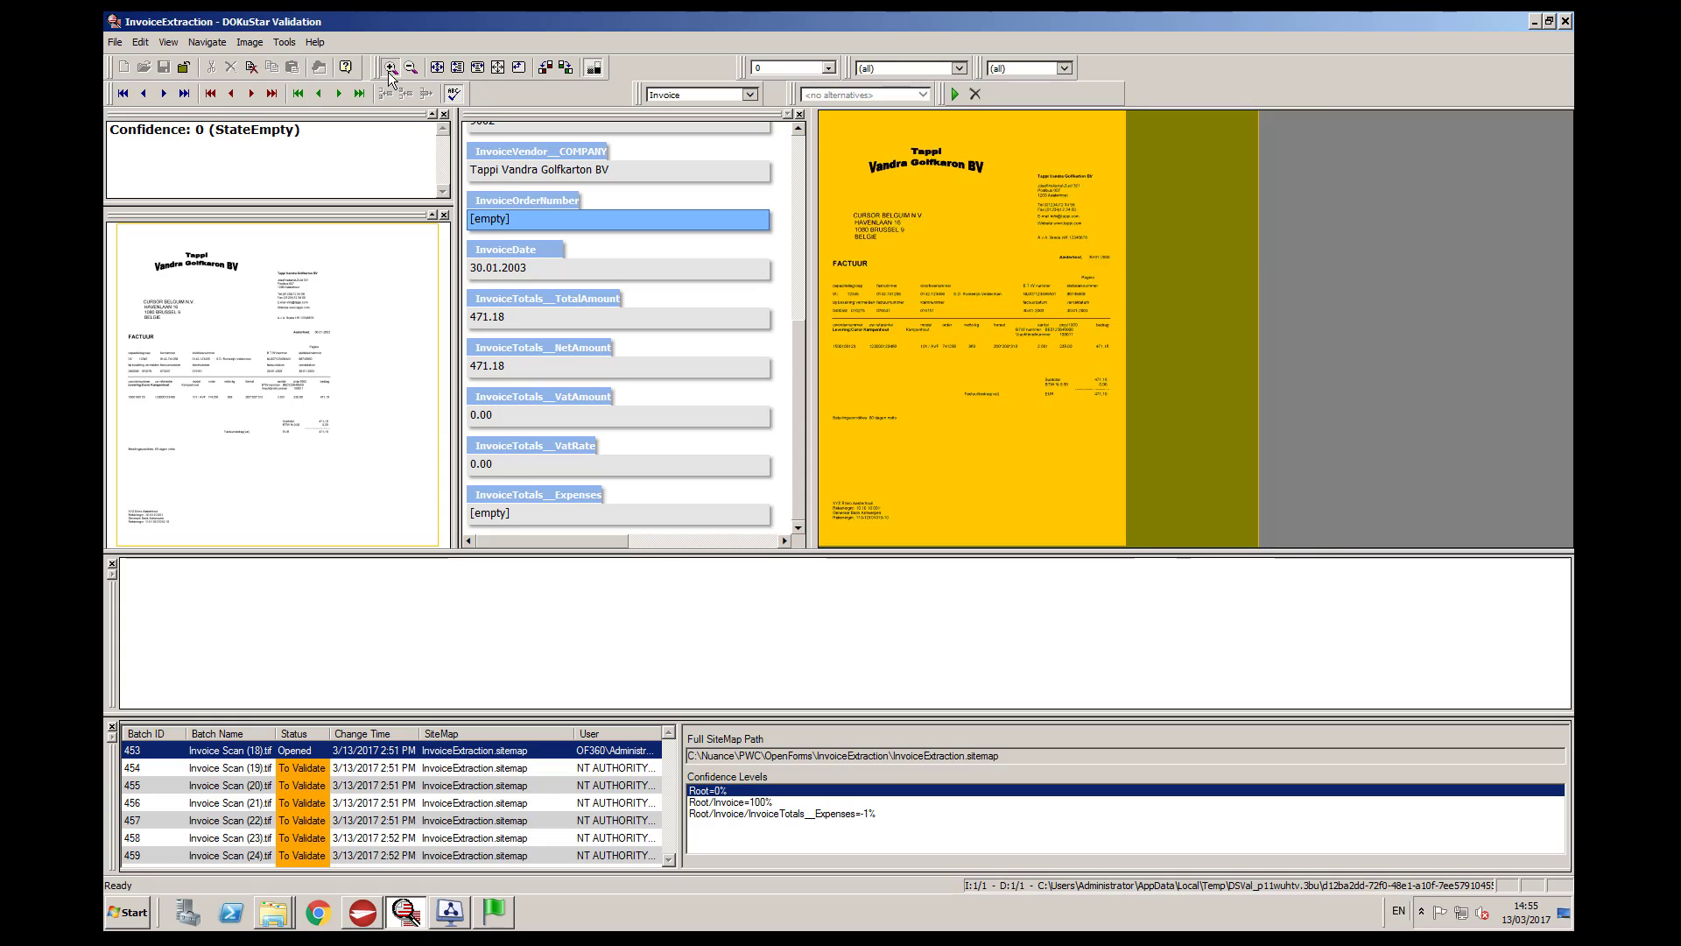
{"action": "left_click", "coordinate": [389, 73]}
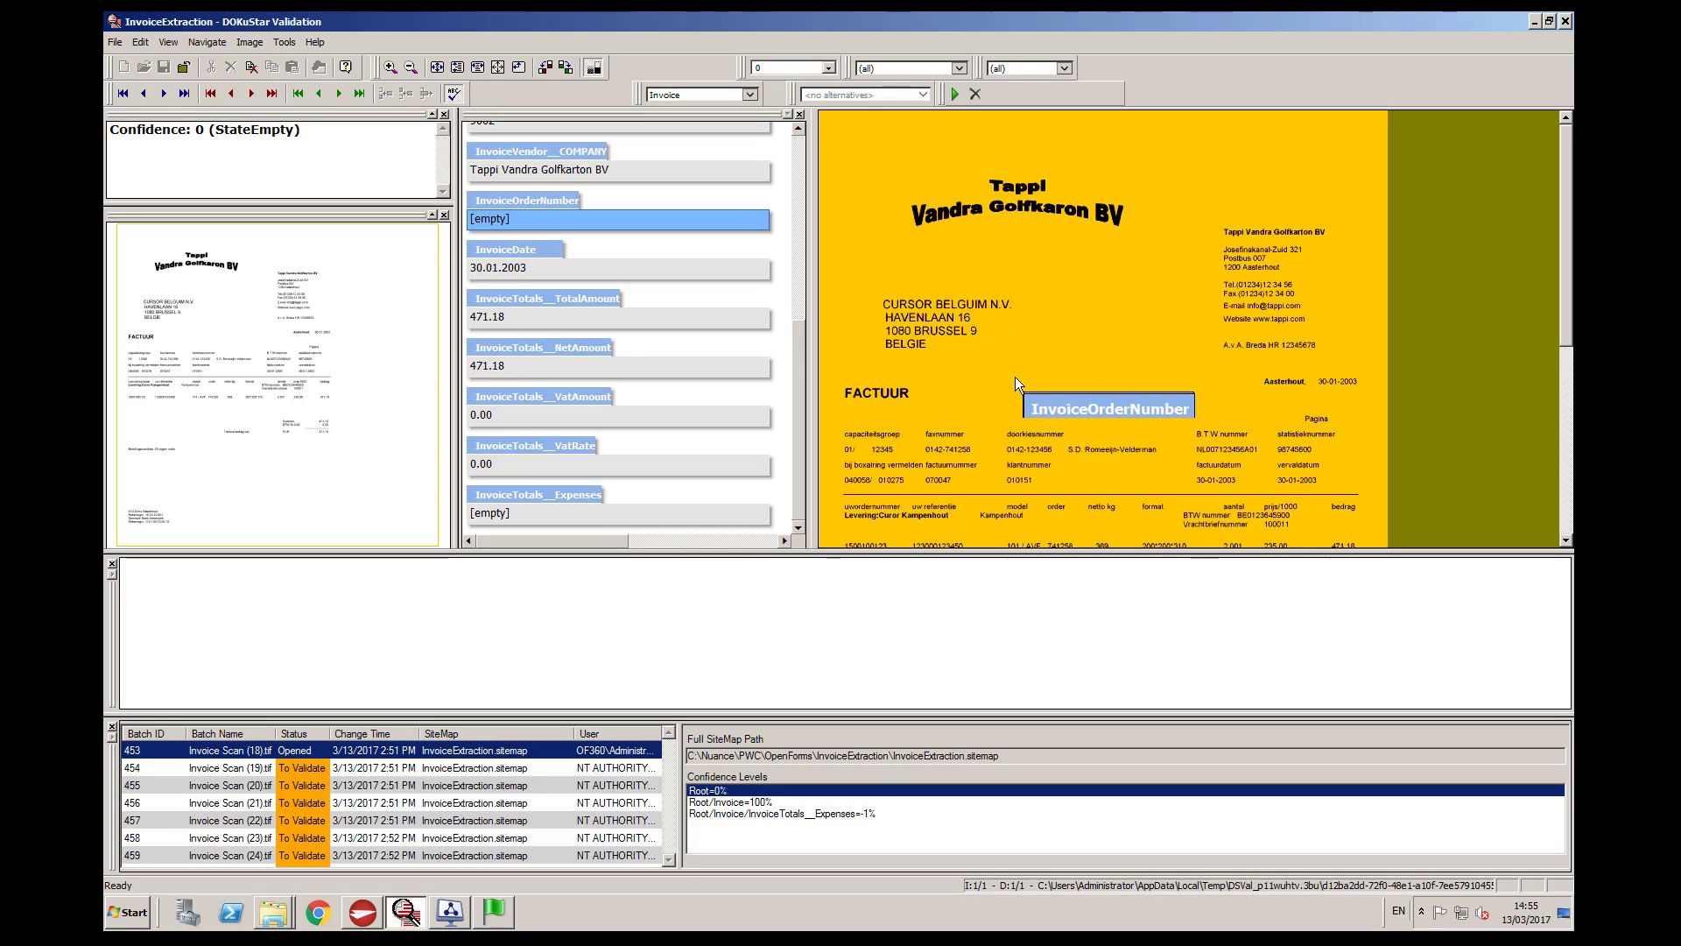
{"action": "left_click", "coordinate": [1018, 480]}
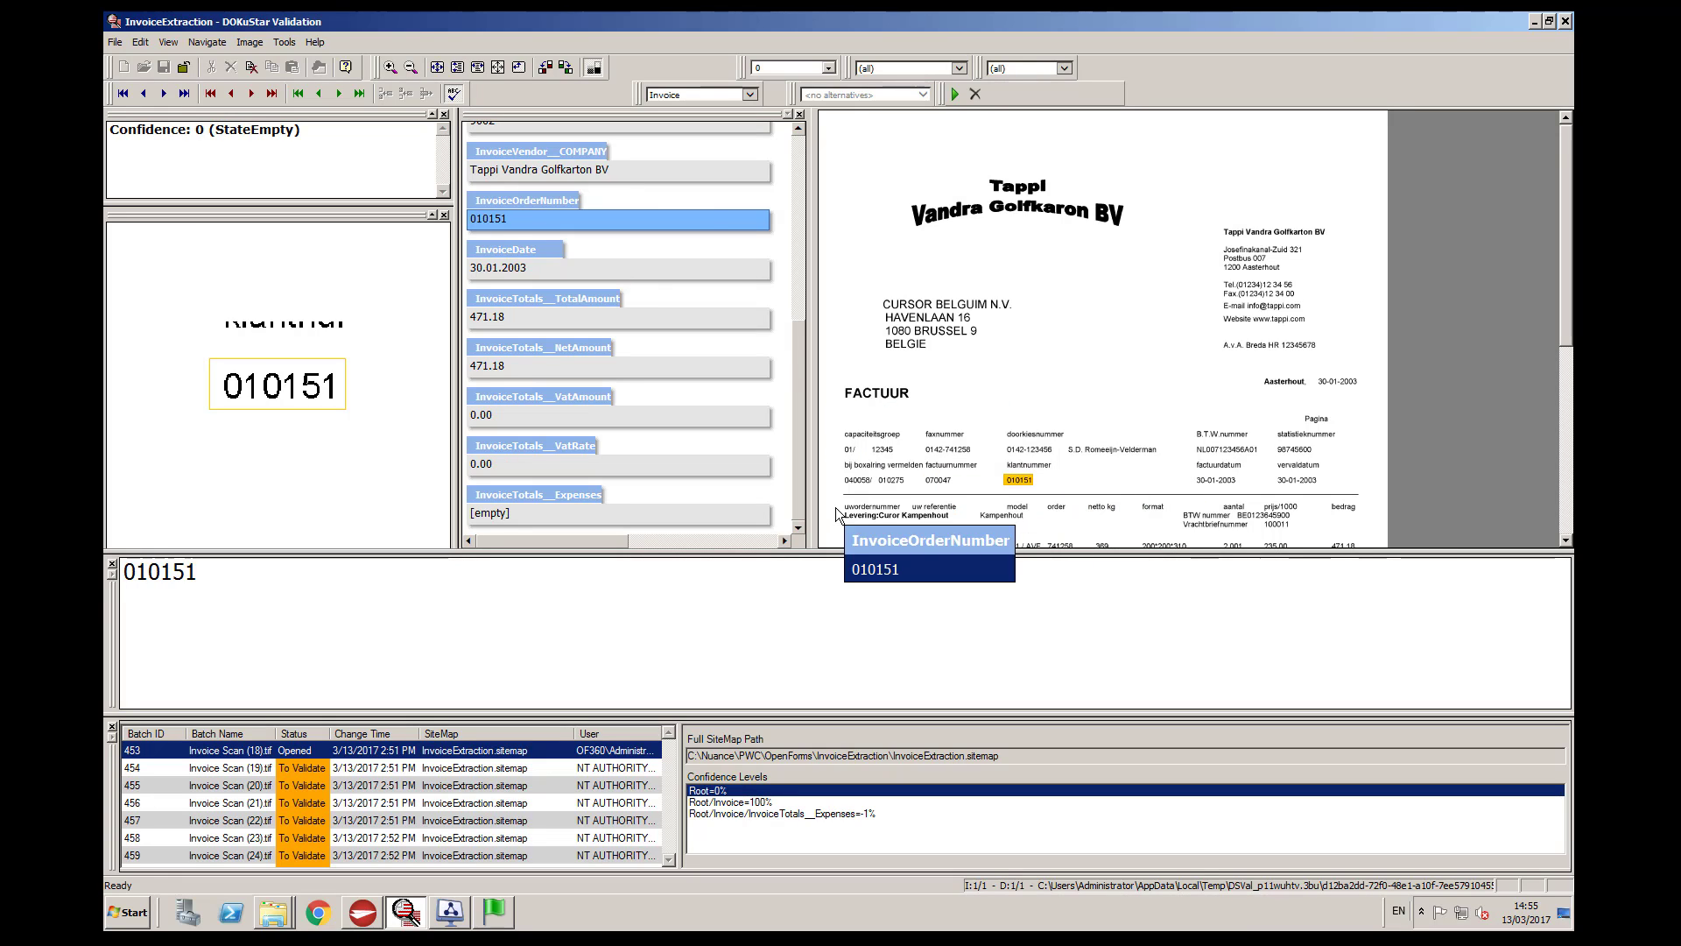
Step: Validate the batches Invoice Scan (18).tif and Invoice Scan (19).tif in turn, leaving the latter's InvoiceTotals__Expenses field empty
{"action": "left_click", "coordinate": [955, 94]}
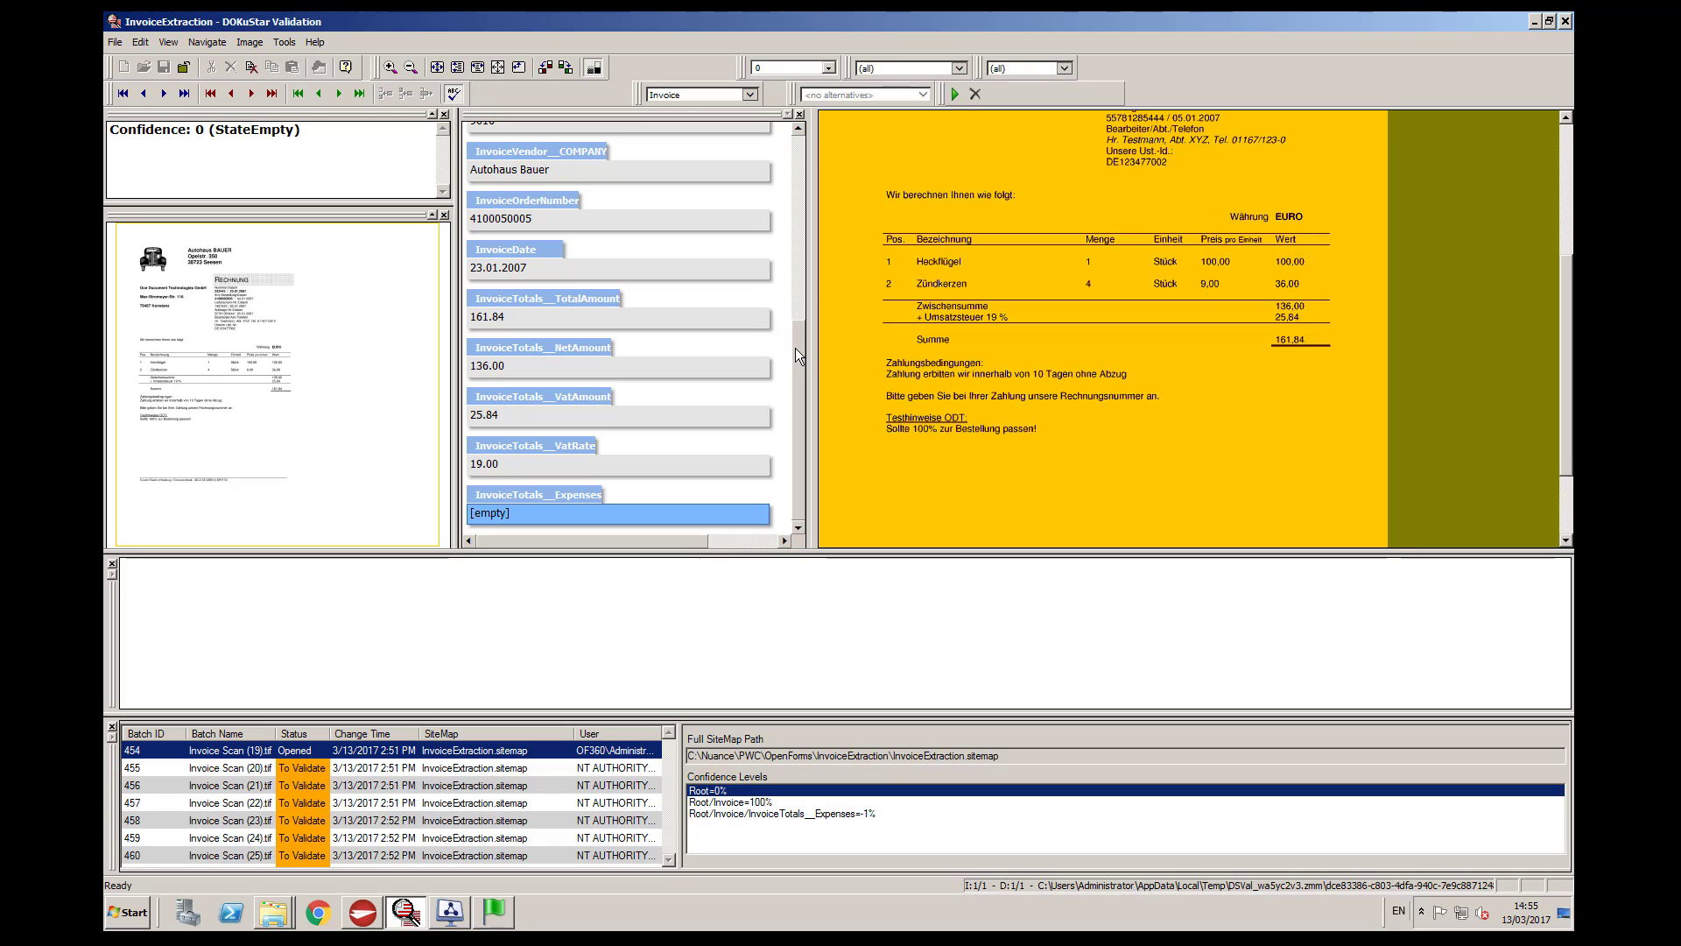
{"action": "left_click_drag", "start_coordinate": [797, 324], "coordinate": [784, 403]}
{"action": "left_click", "coordinate": [954, 94]}
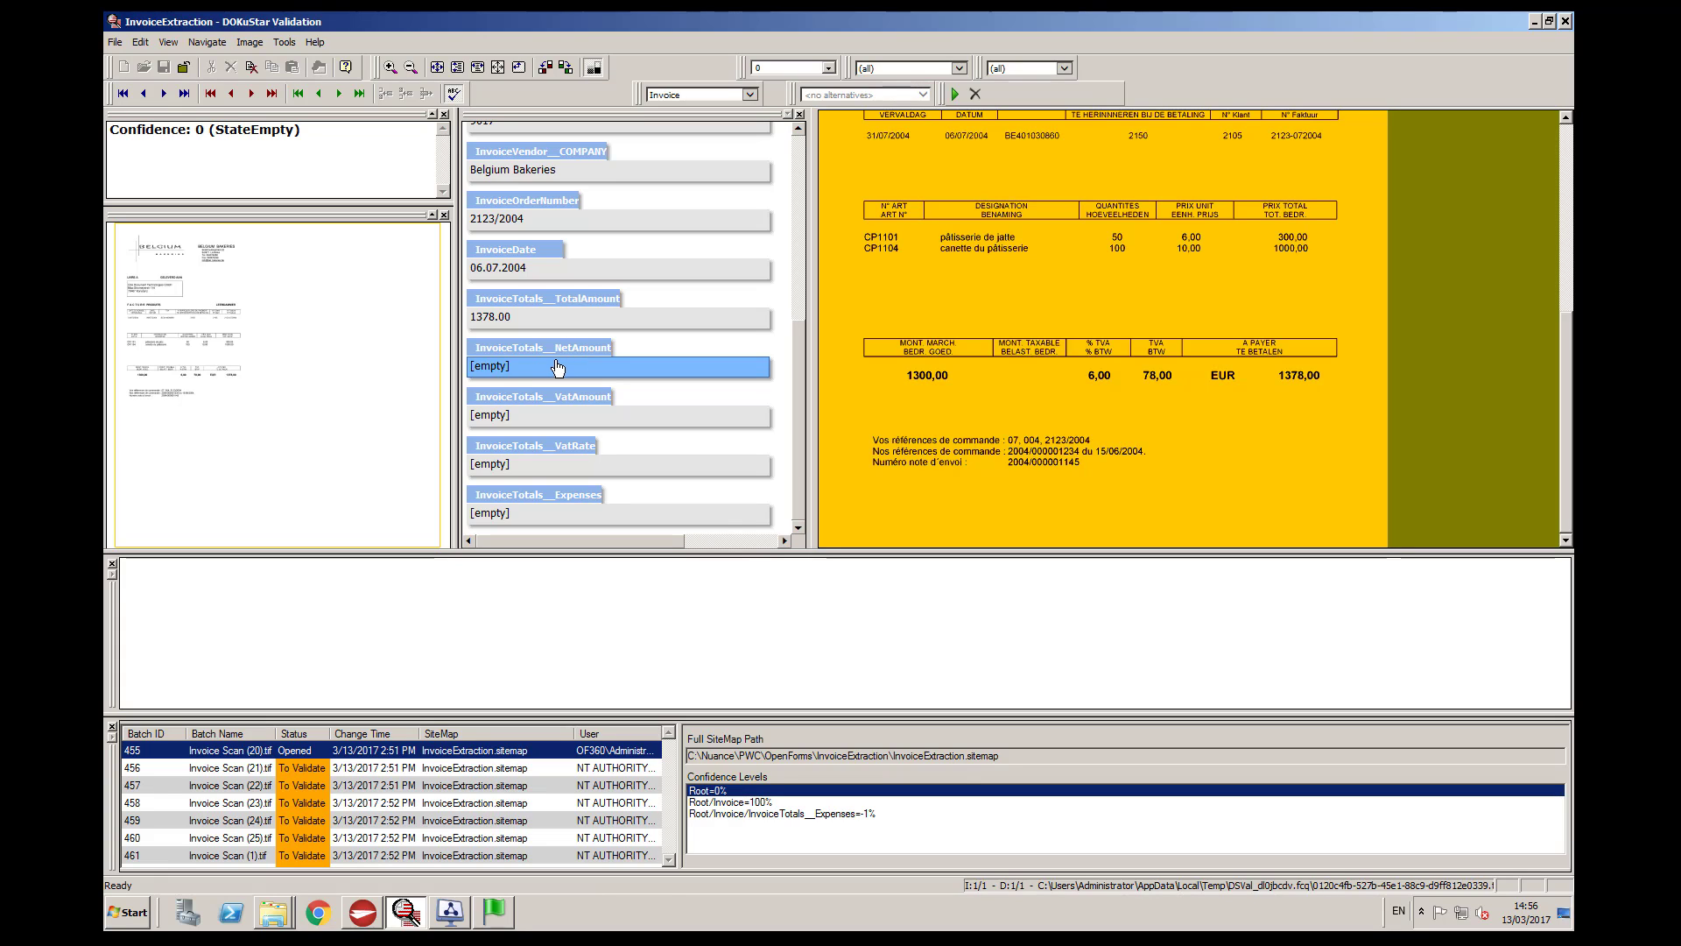
Step: Fill the net amount with 1300,00, the VAT amount with 78,00 and the VAT rate with 6,00 from the Belgium Bakeries scan
{"action": "left_click", "coordinate": [924, 379]}
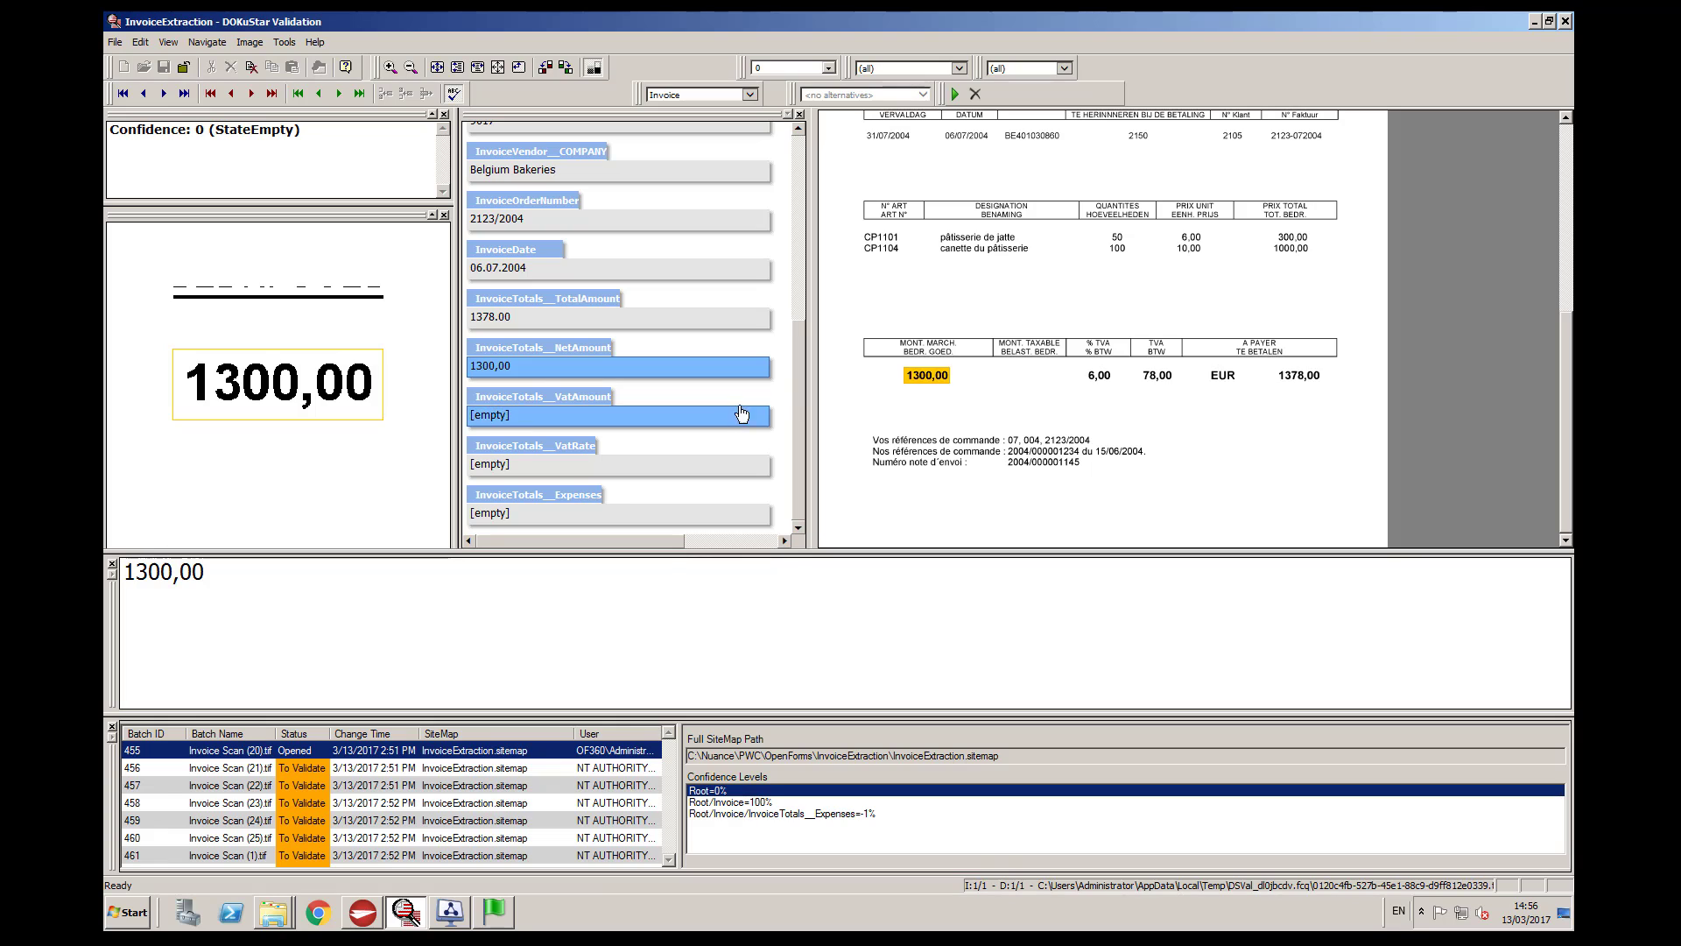
{"action": "left_click", "coordinate": [604, 418]}
{"action": "left_click", "coordinate": [1156, 376]}
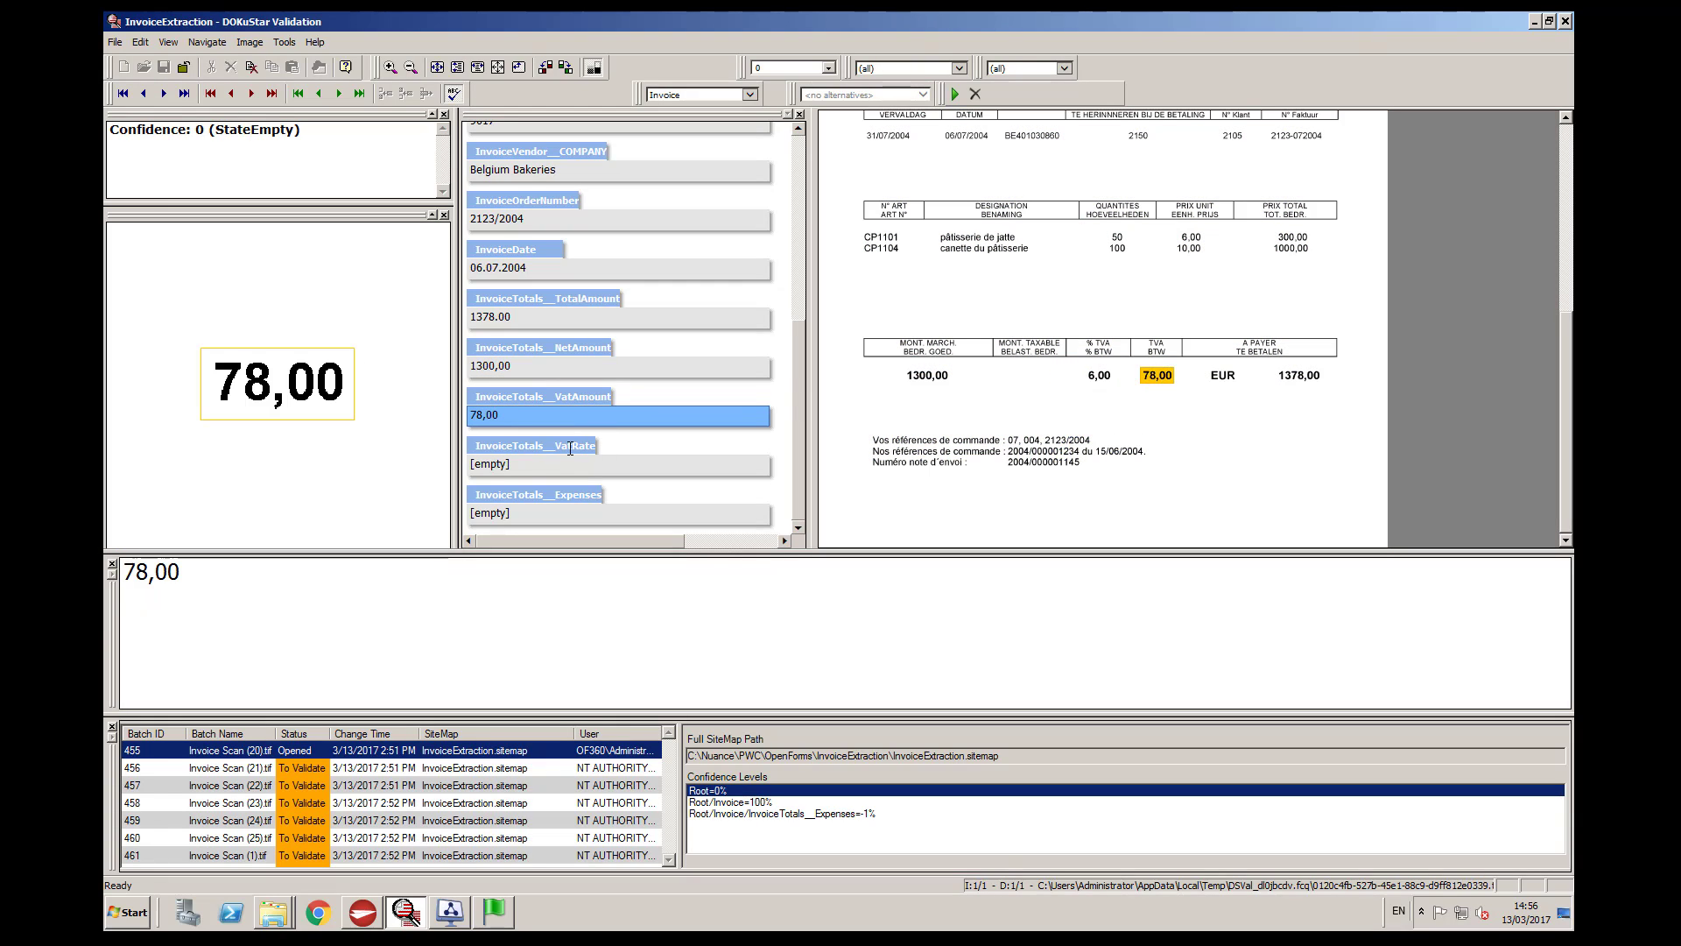
{"action": "left_click", "coordinate": [1099, 376]}
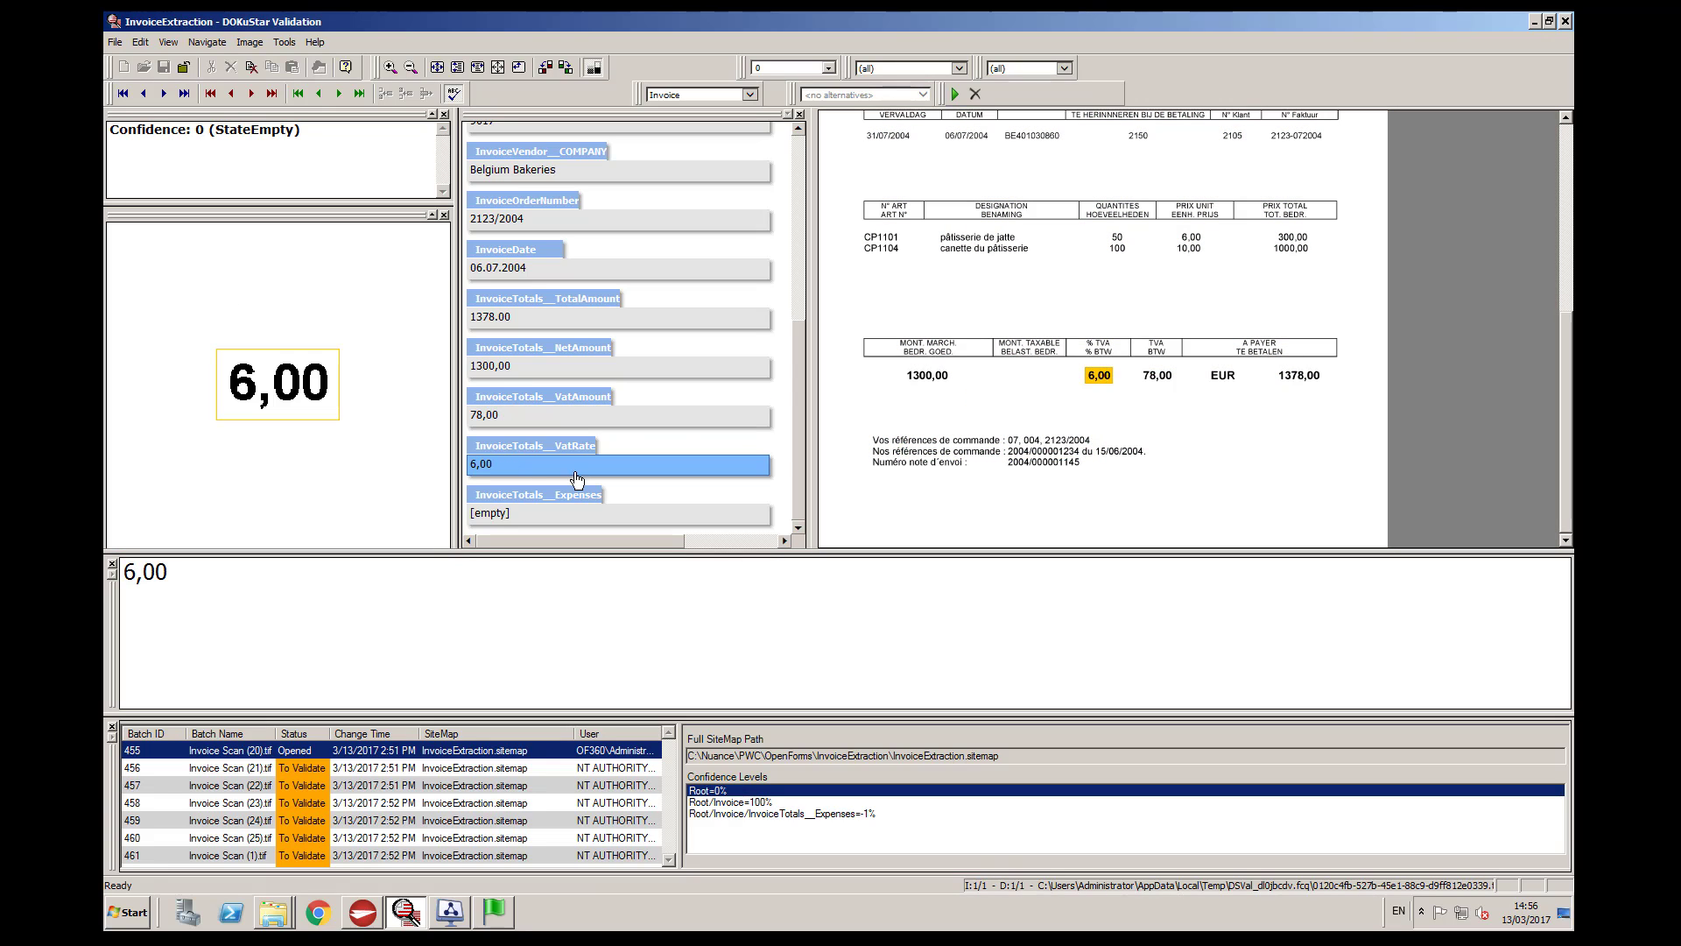
Step: Validate the batches Invoice Scan (20).tif through Invoice Scan (25).tif one after another, loading the next batch each time
{"action": "left_click", "coordinate": [955, 98]}
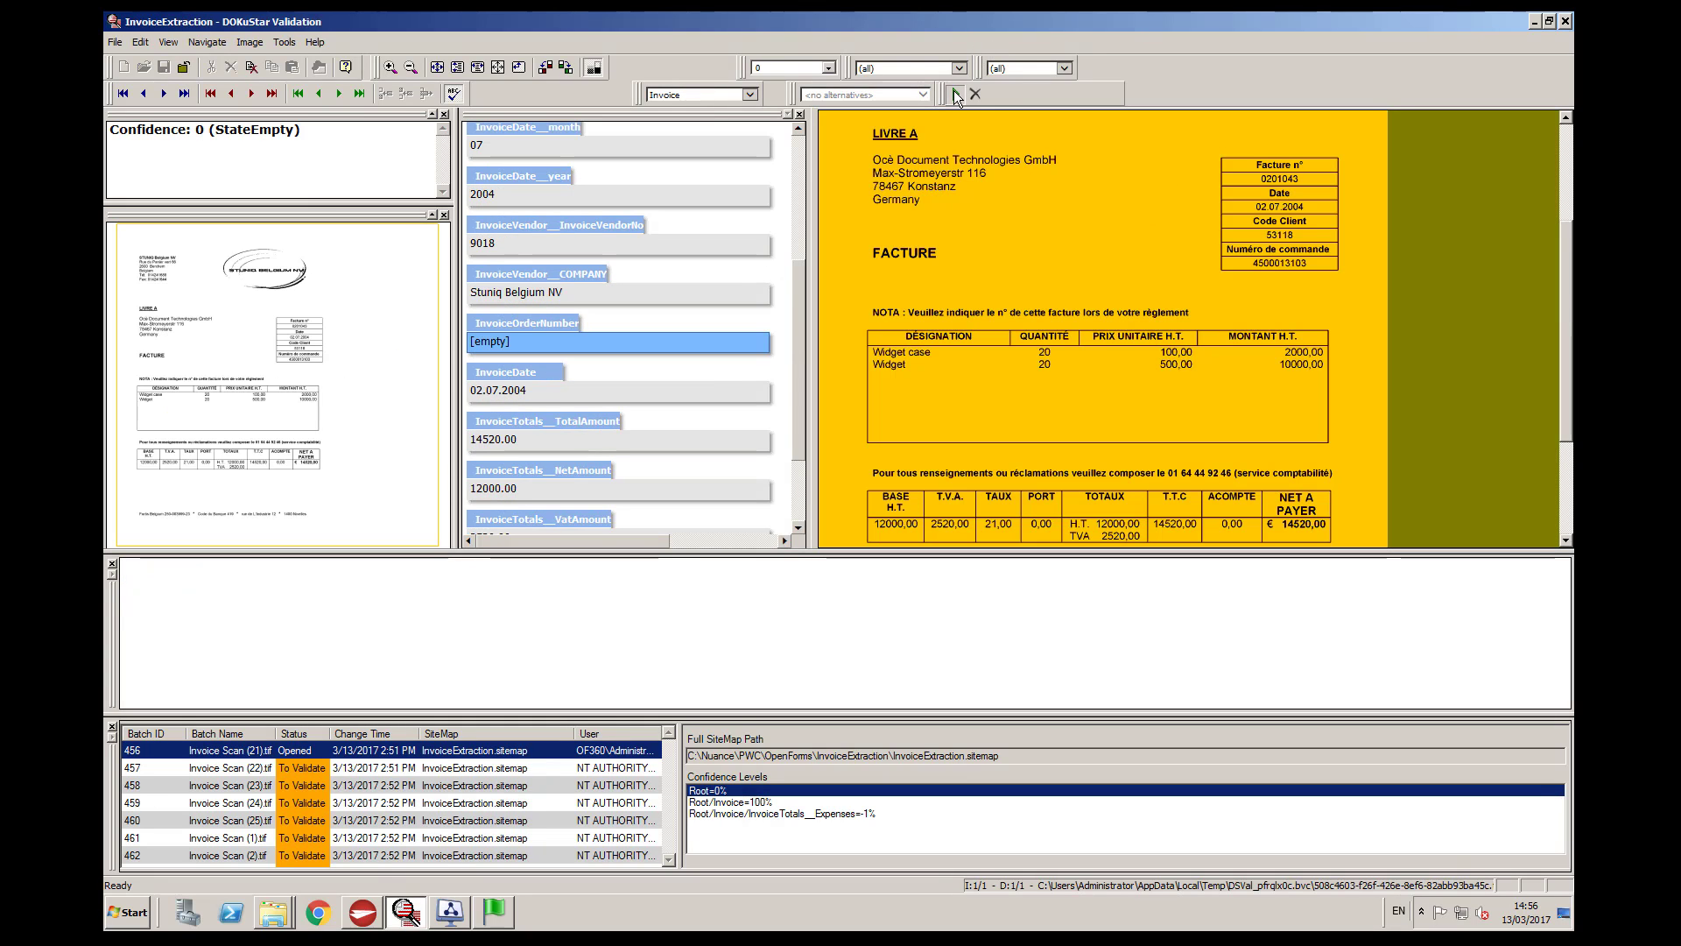
{"action": "left_click", "coordinate": [955, 96]}
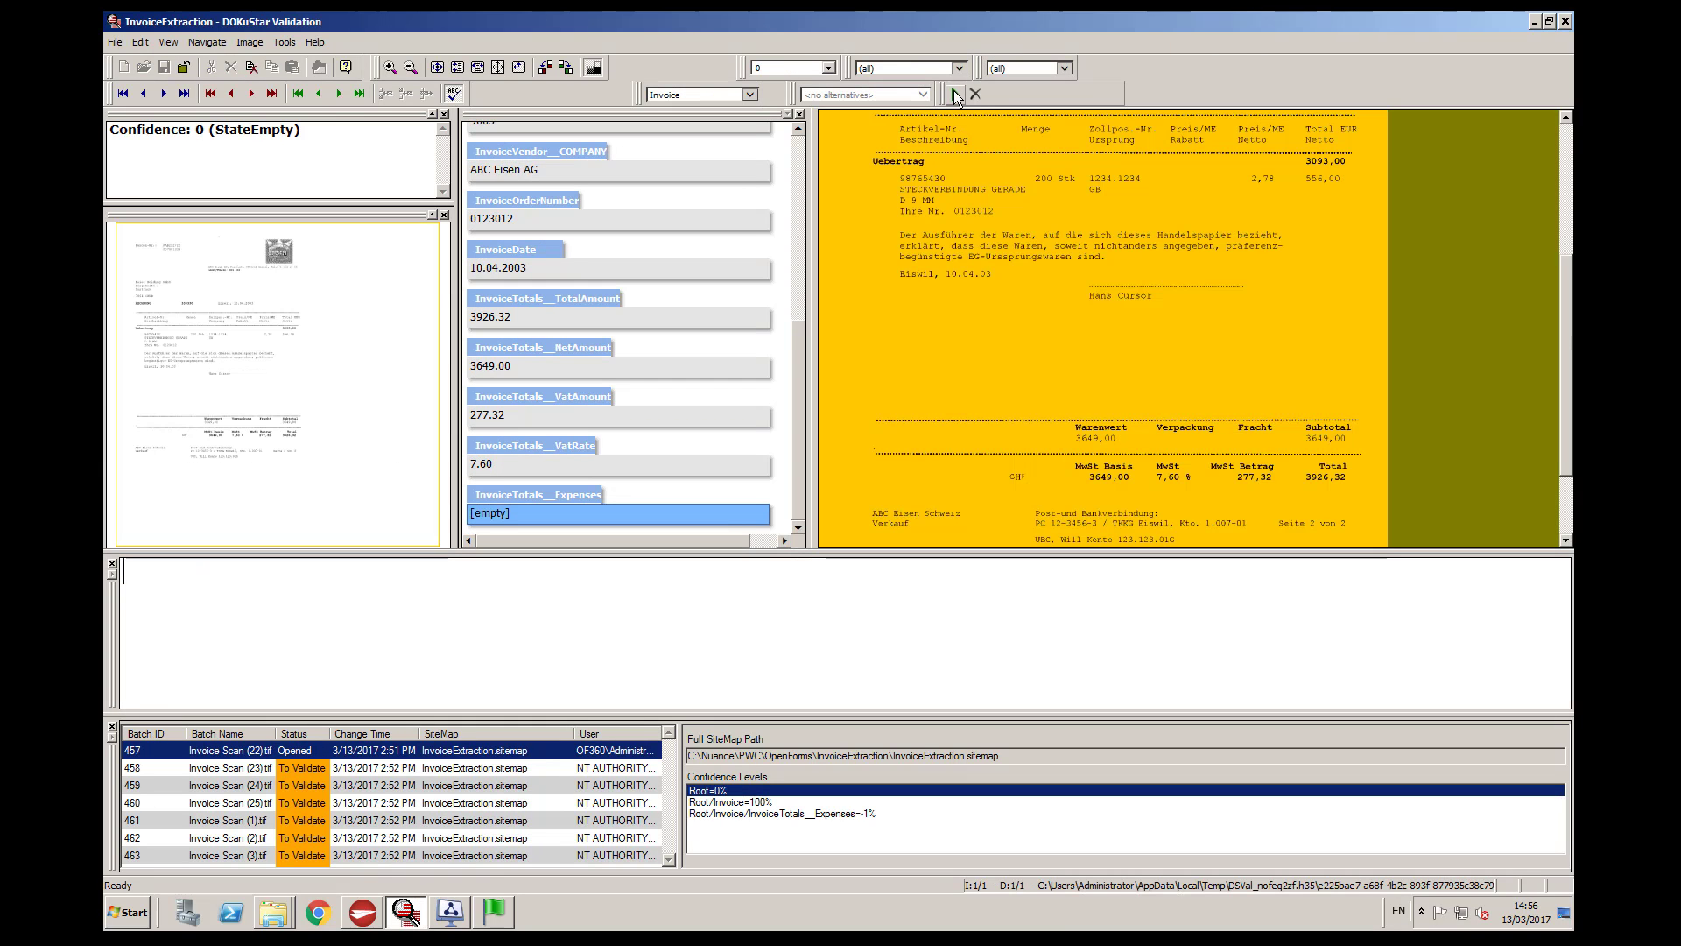
{"action": "left_click", "coordinate": [954, 91]}
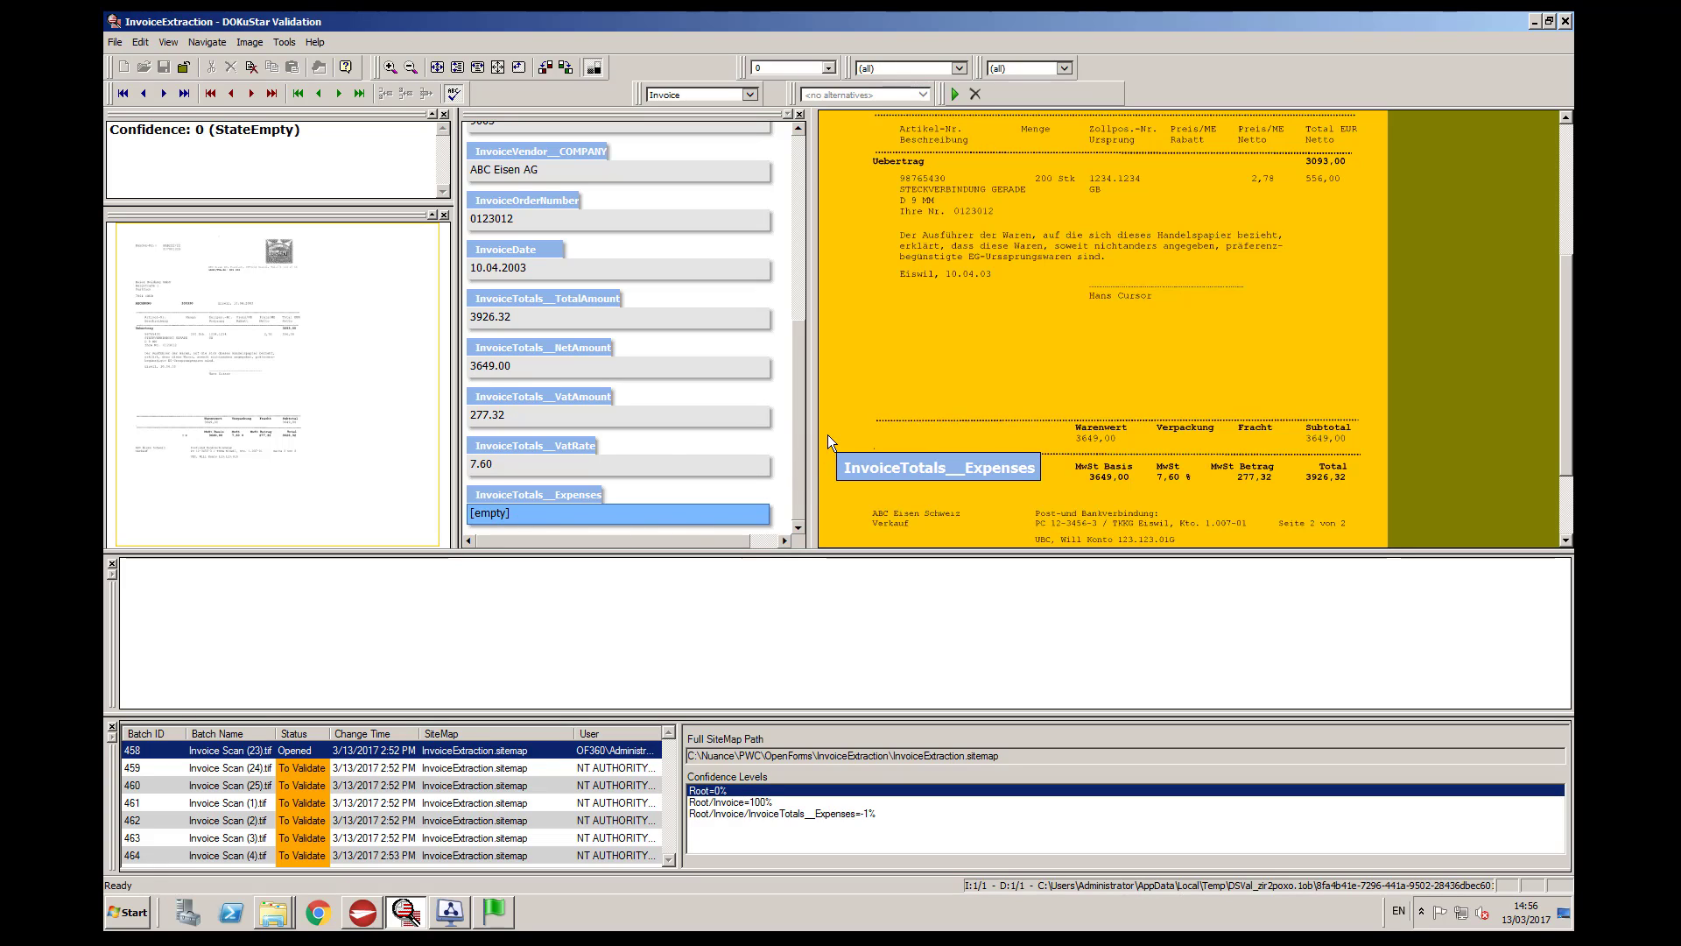
{"action": "left_click", "coordinate": [955, 93]}
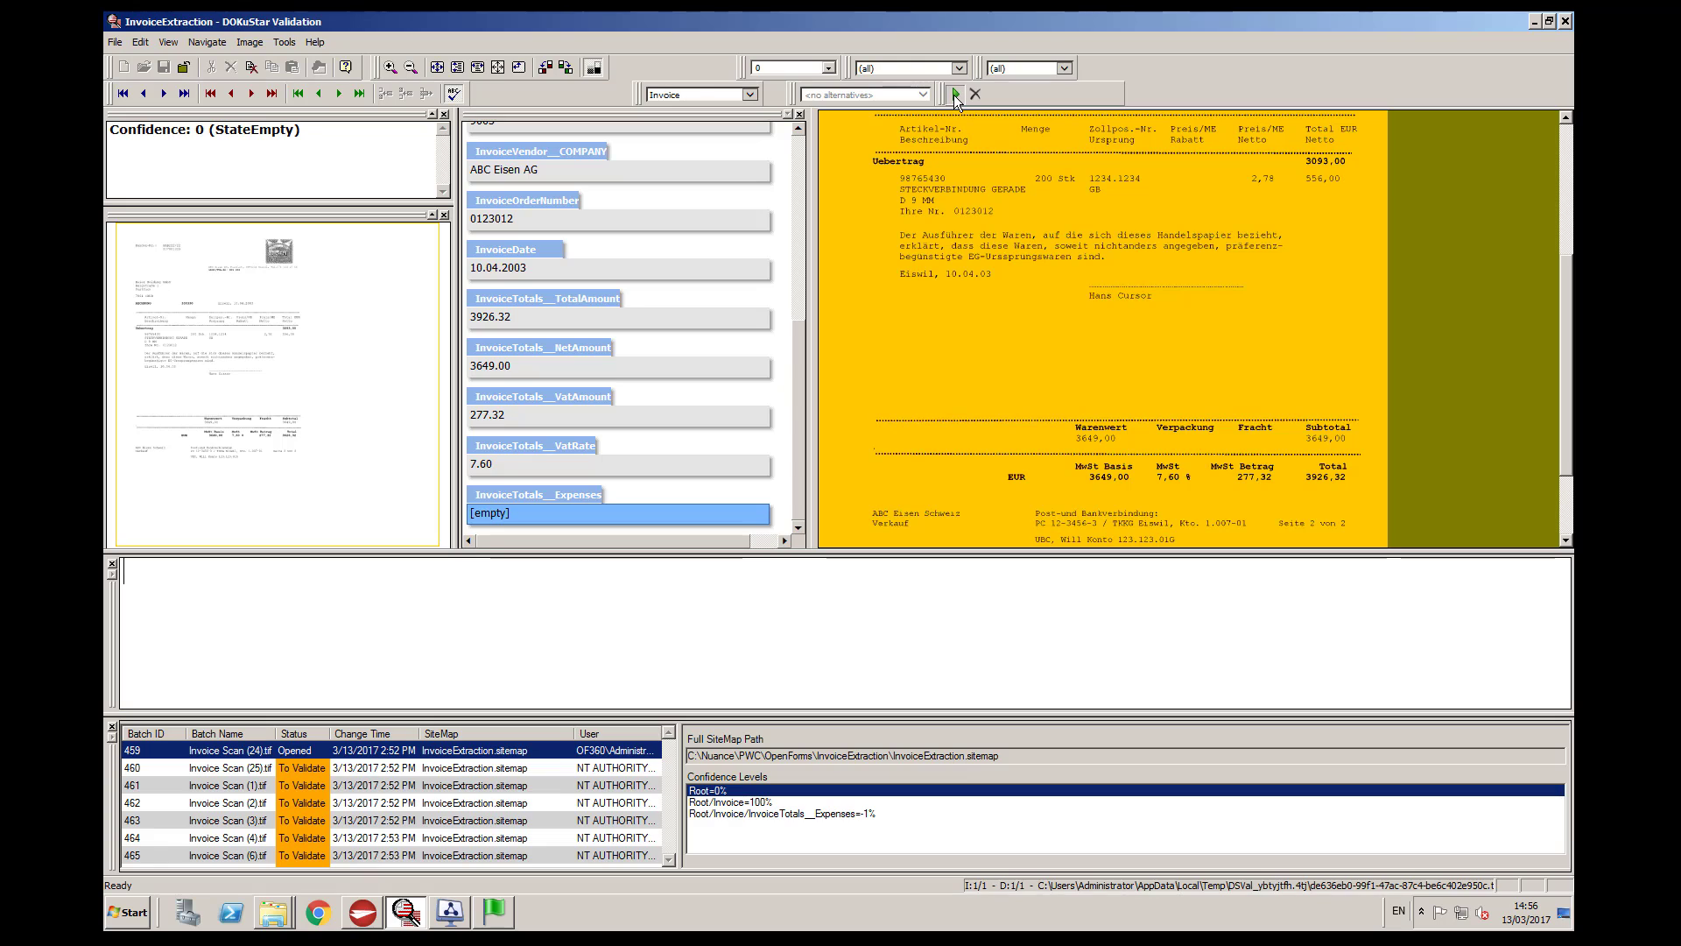
{"action": "left_click", "coordinate": [953, 95]}
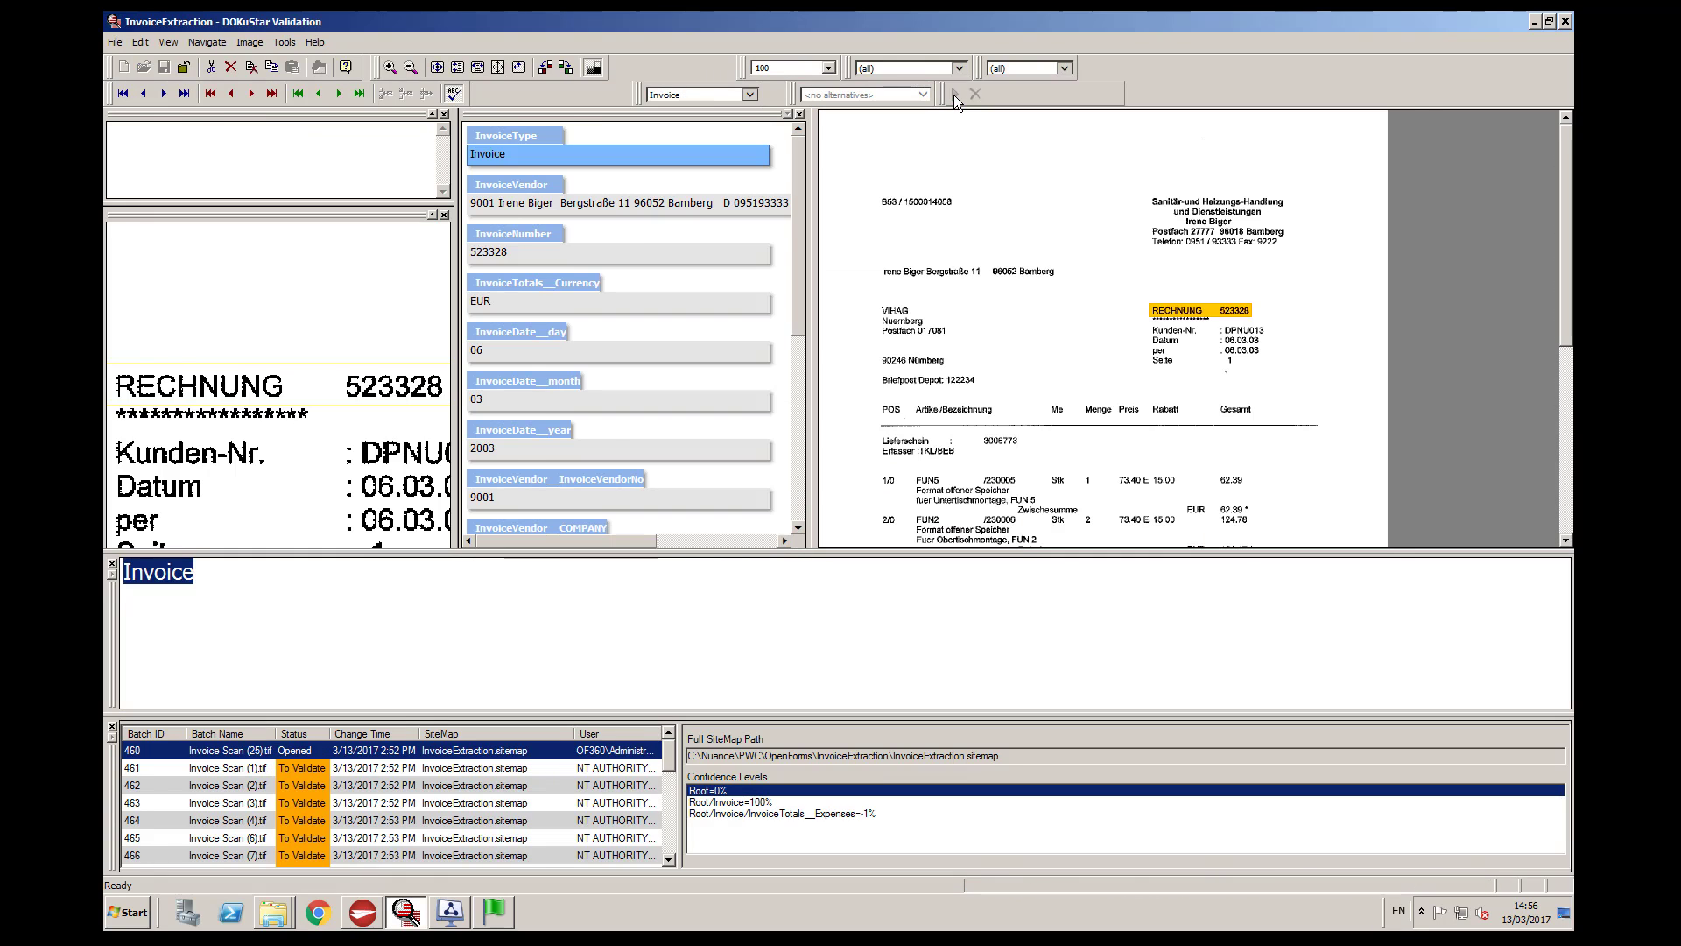
{"action": "left_click", "coordinate": [954, 94]}
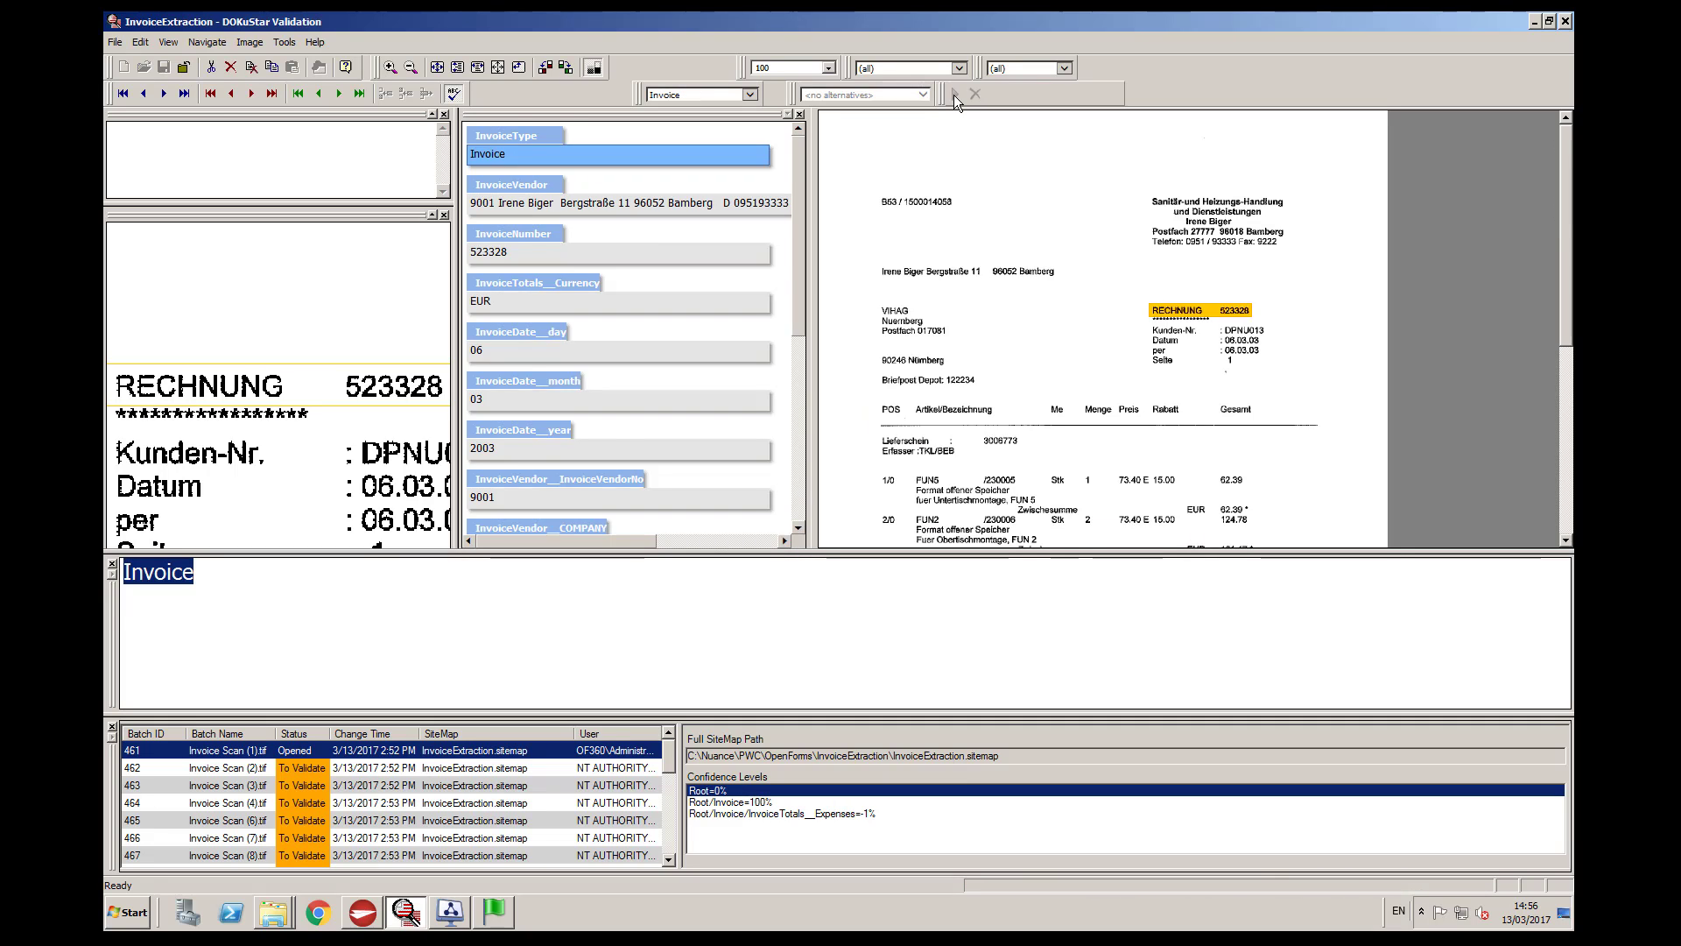
Step: Validate Invoice Scan (1).tif, then check the date and vendor number fields of Invoice Scan (2).tif and validate it too
{"action": "left_click", "coordinate": [954, 95]}
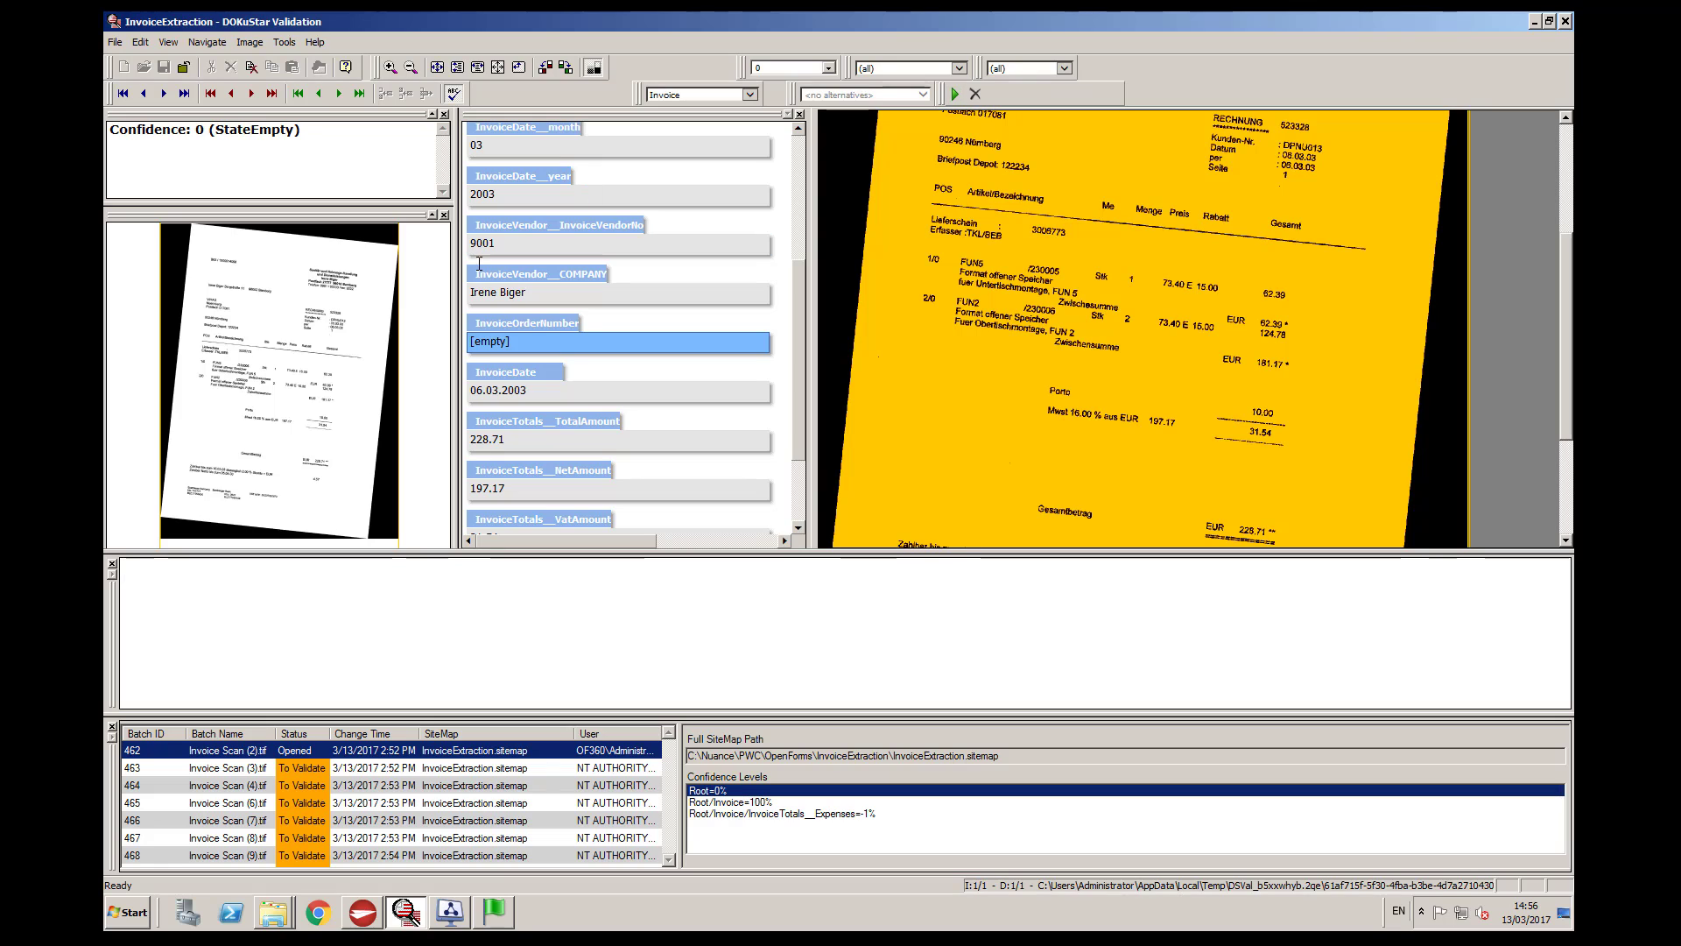
{"action": "left_click", "coordinate": [517, 390]}
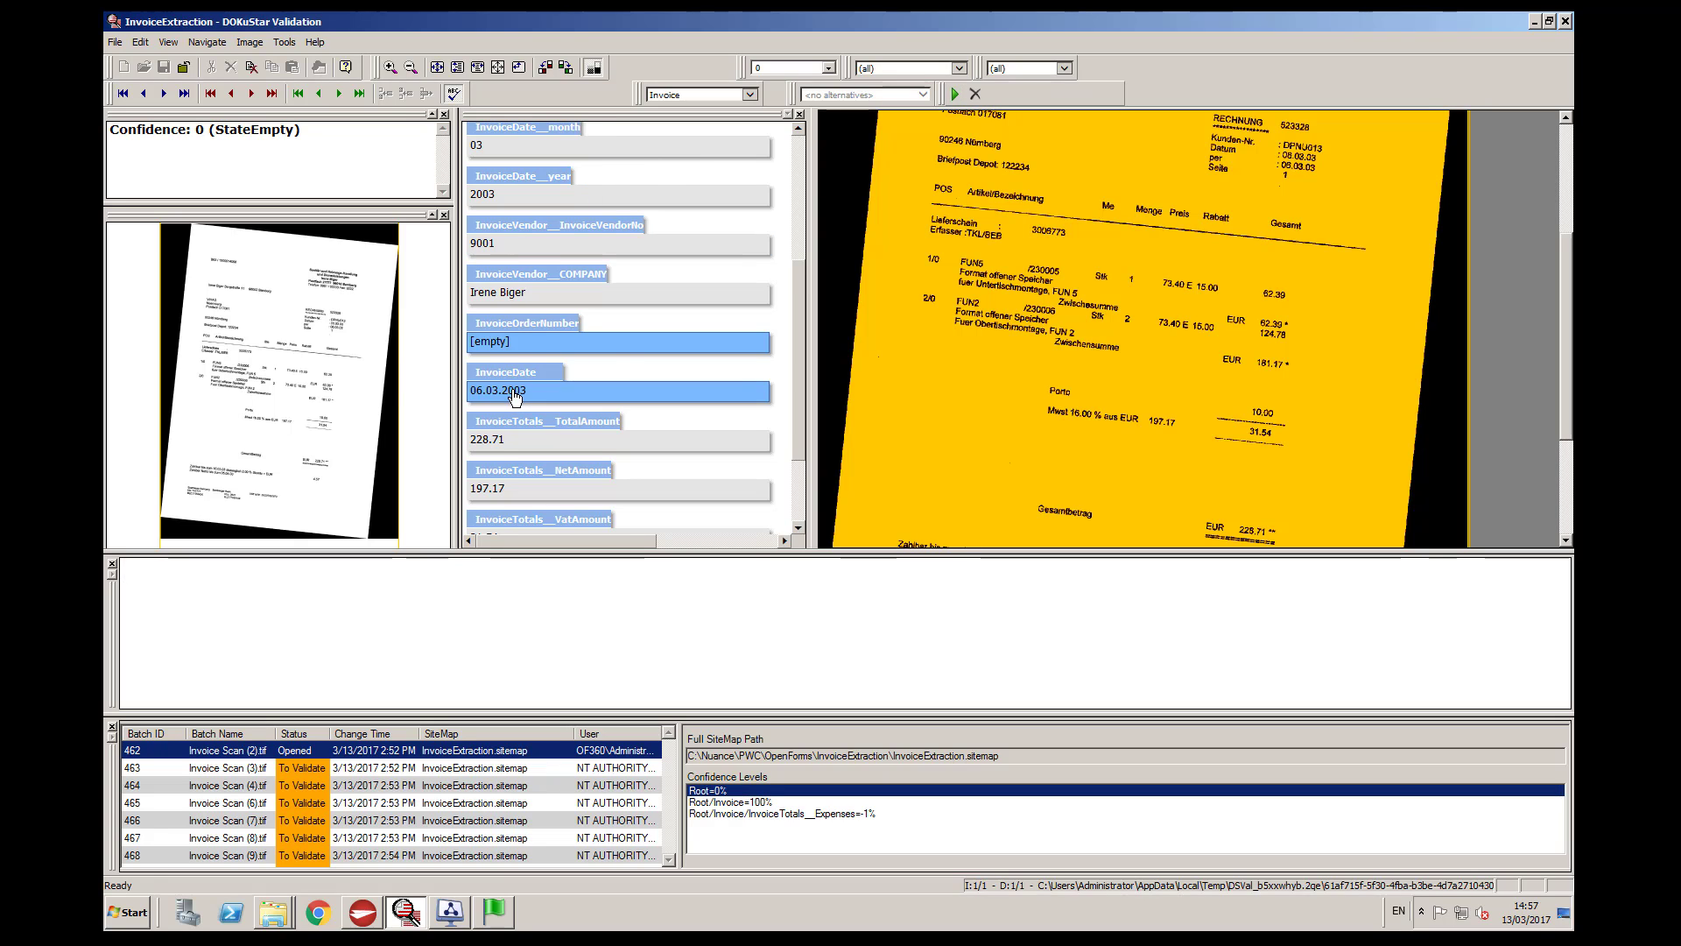
{"action": "left_click", "coordinate": [521, 196]}
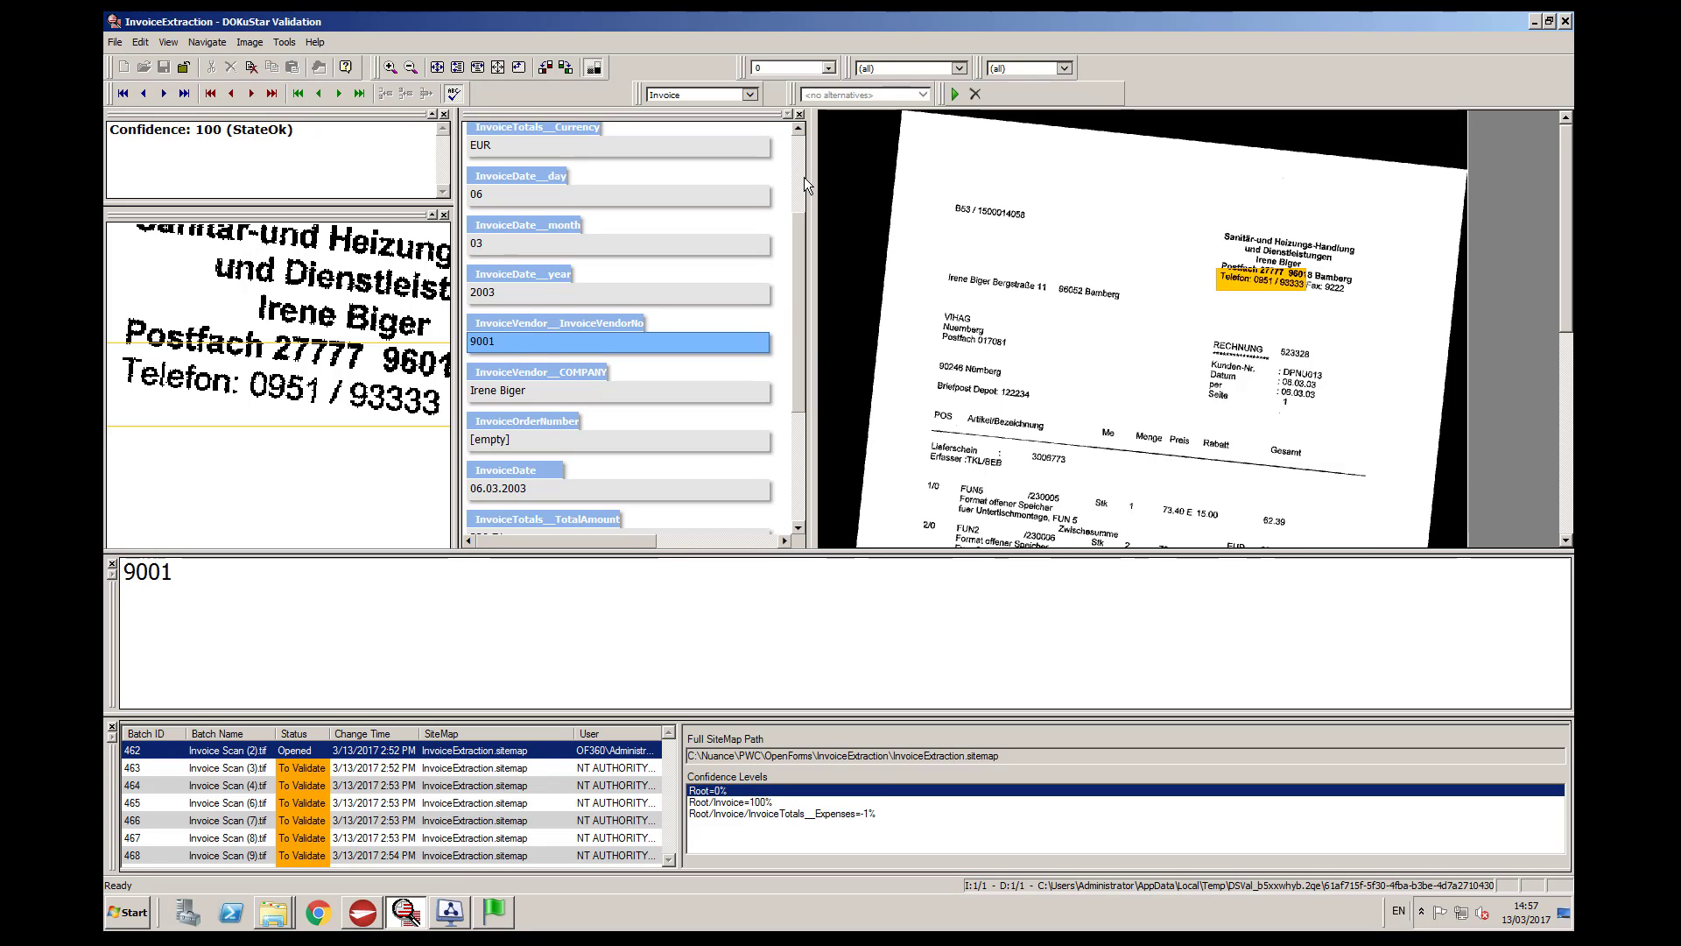
{"action": "left_click", "coordinate": [956, 94]}
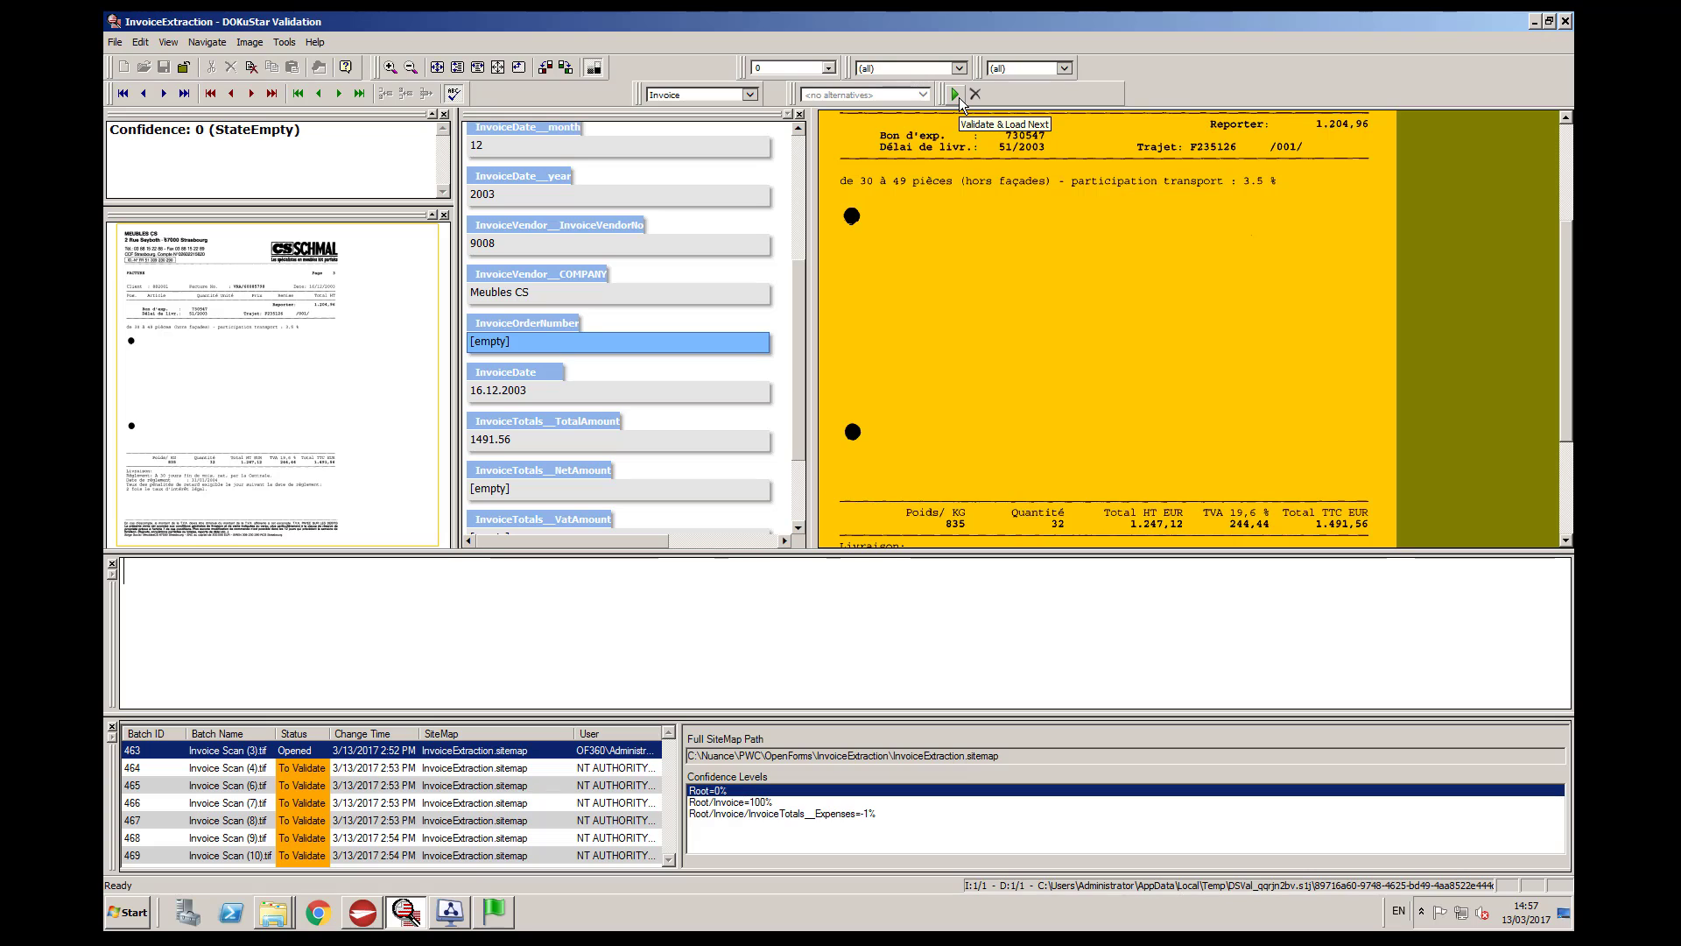
Step: Validate the batches from Invoice Scan (3).tif through Invoice Scan (9).tif in turn, loading the next batch each time
{"action": "left_click", "coordinate": [957, 96]}
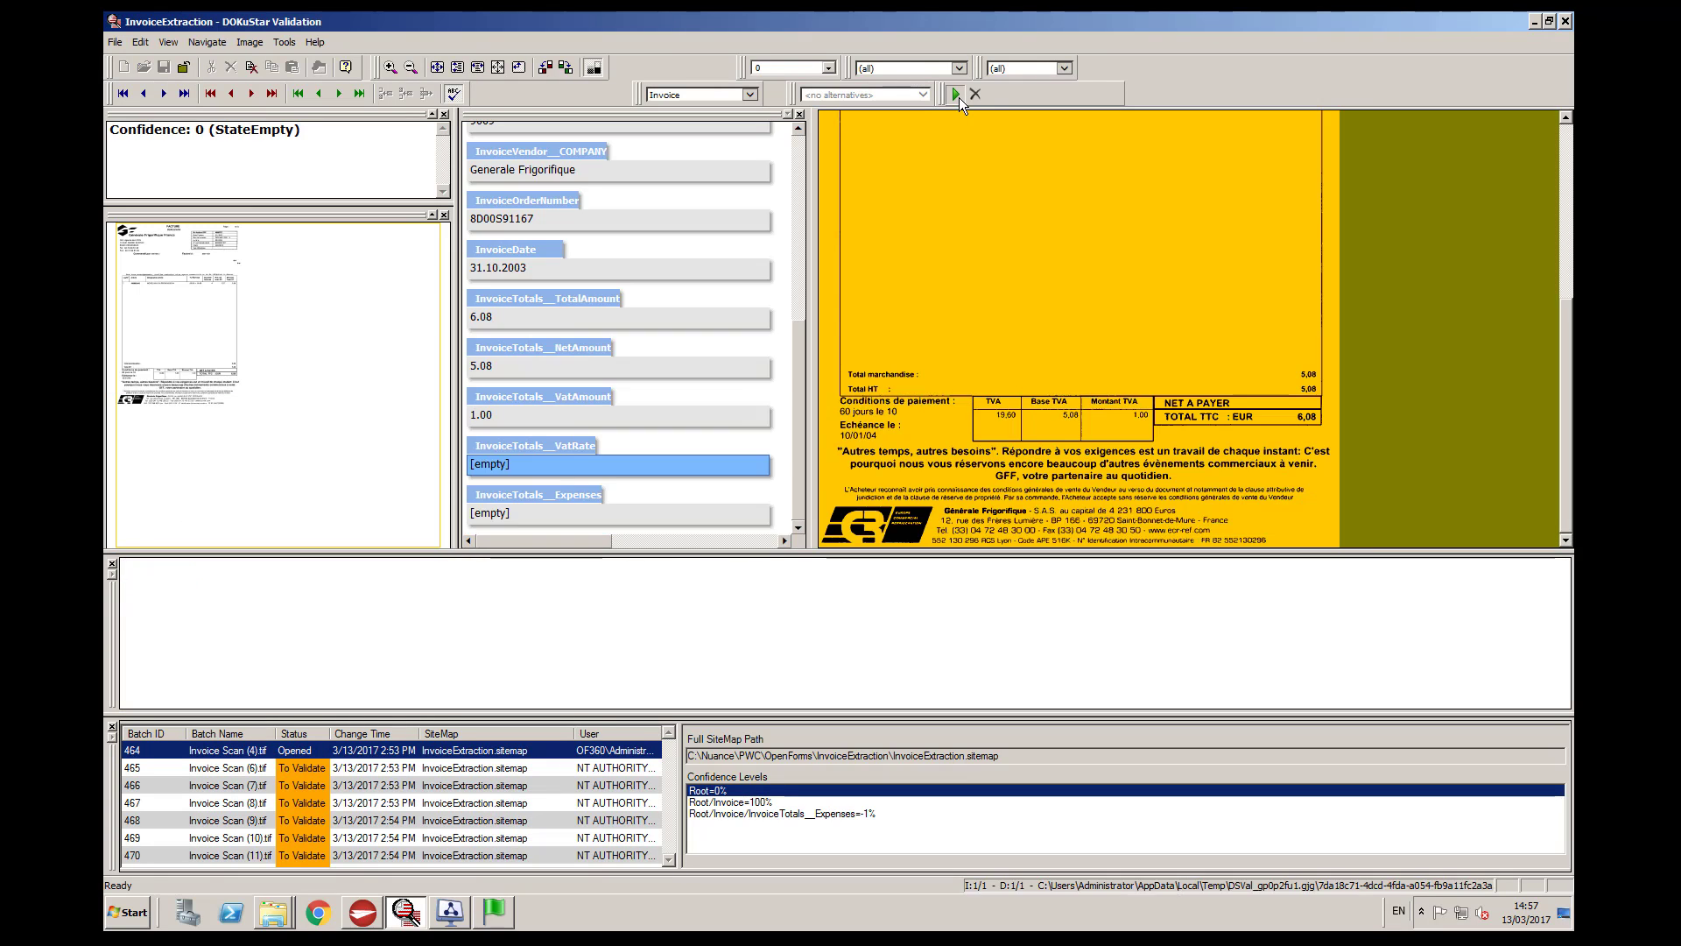
{"action": "left_click", "coordinate": [957, 95]}
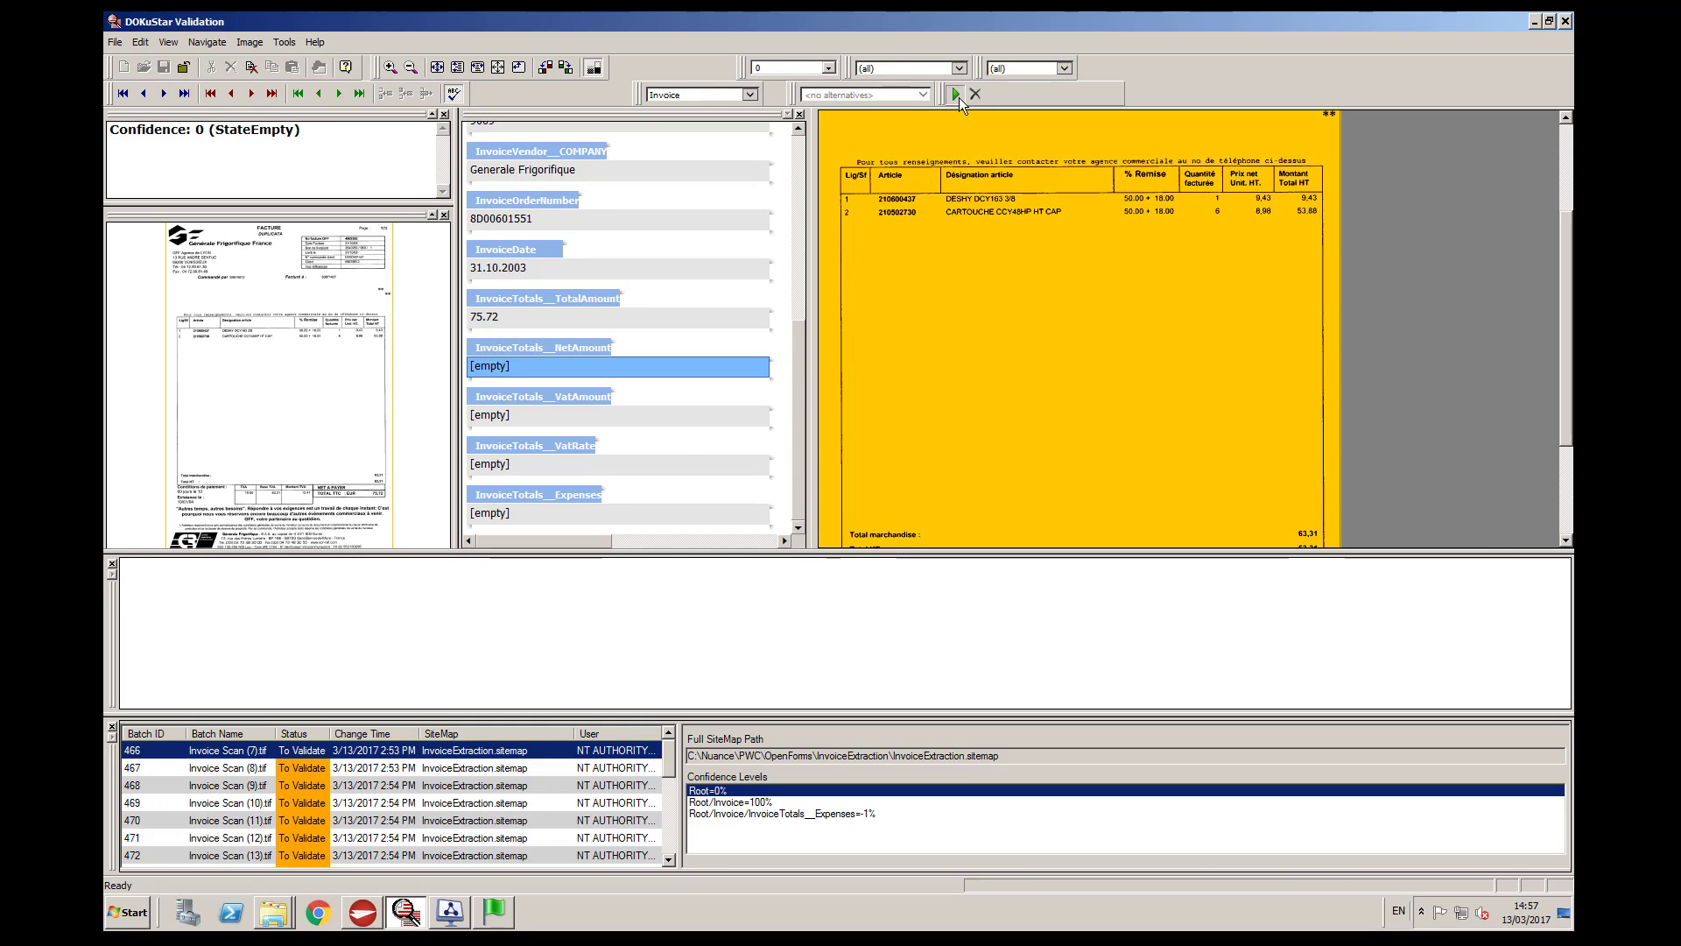
{"action": "left_click", "coordinate": [957, 96]}
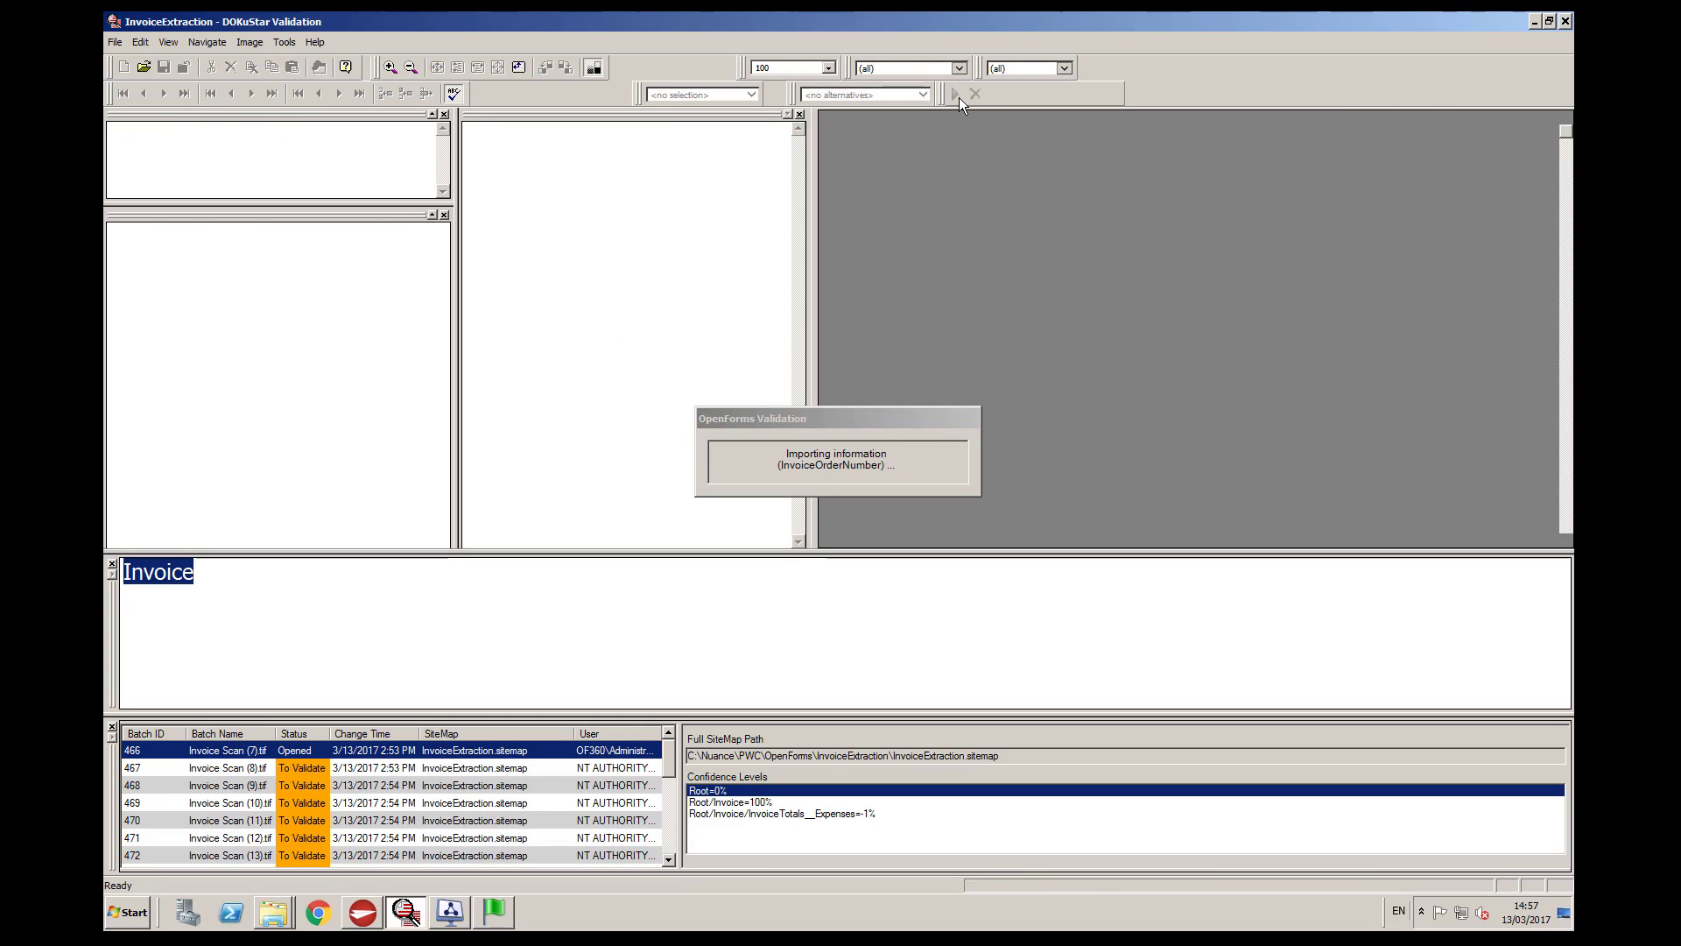
{"action": "left_click", "coordinate": [959, 97]}
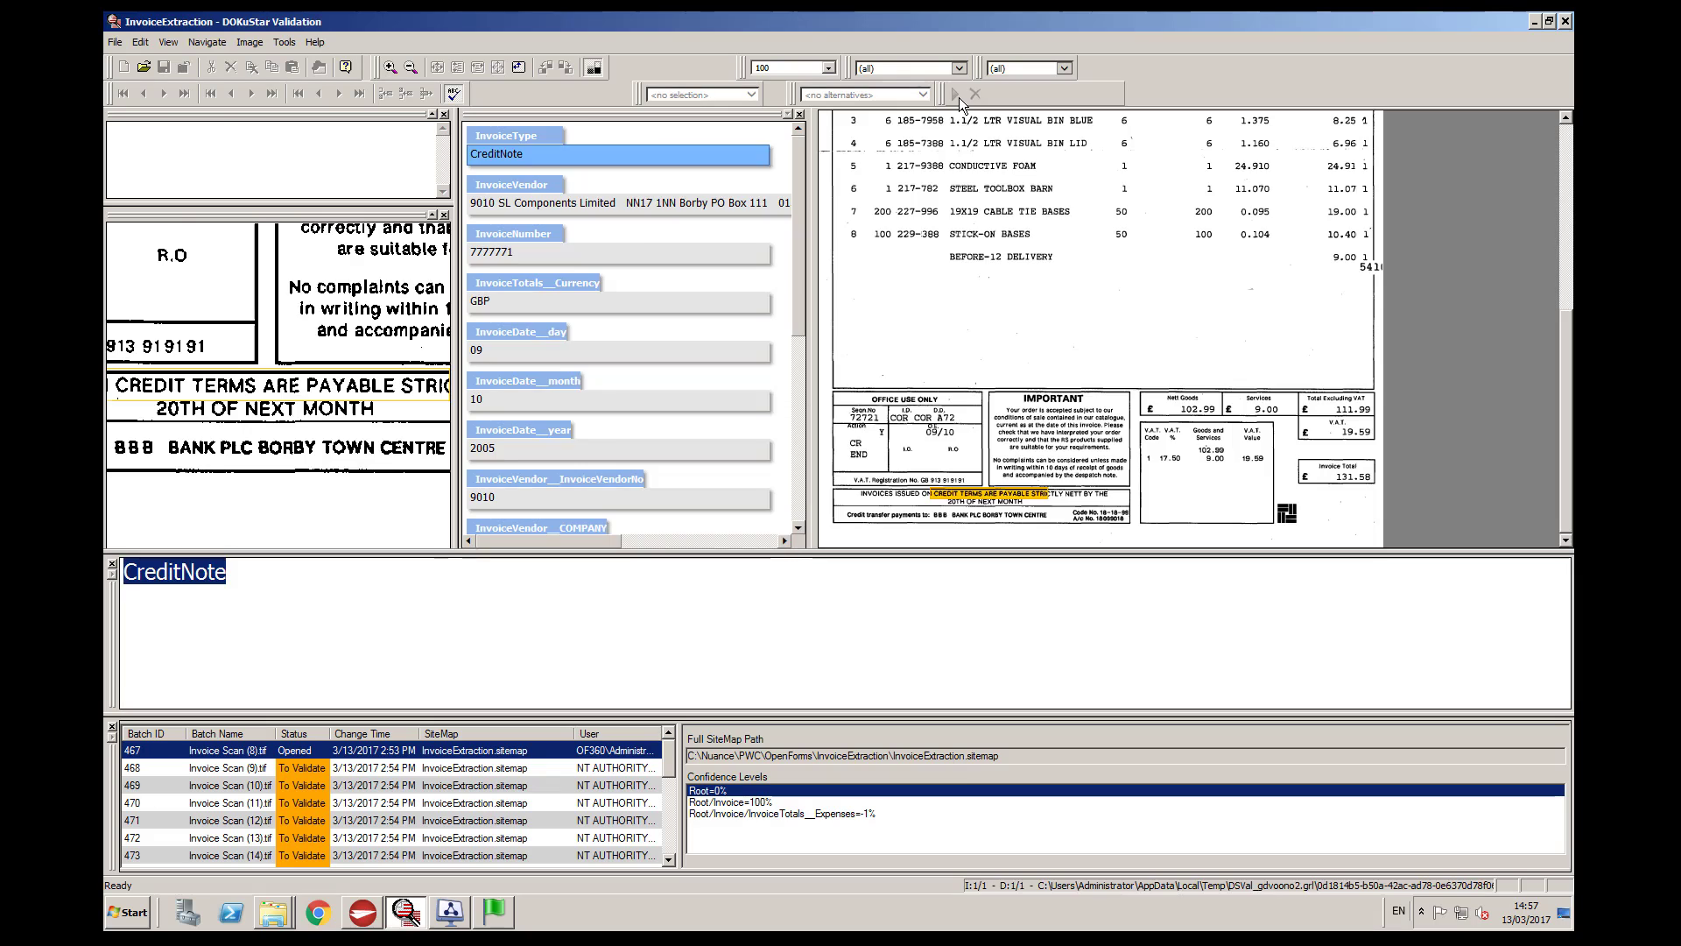
{"action": "left_click", "coordinate": [959, 97]}
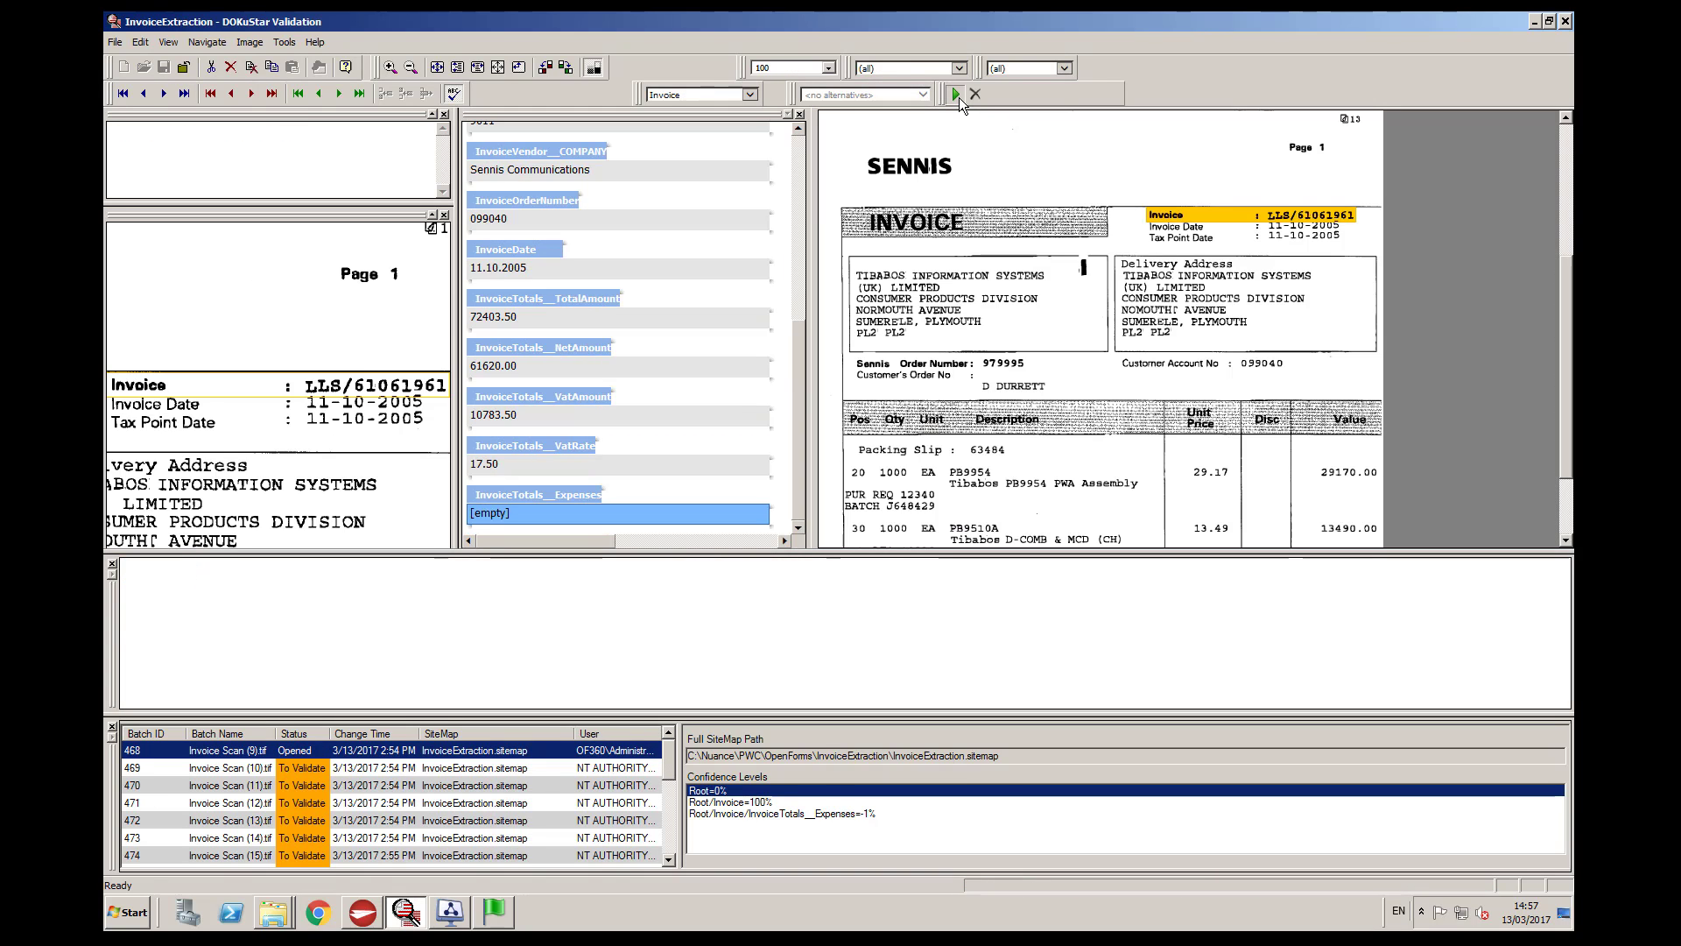
{"action": "left_click", "coordinate": [959, 97]}
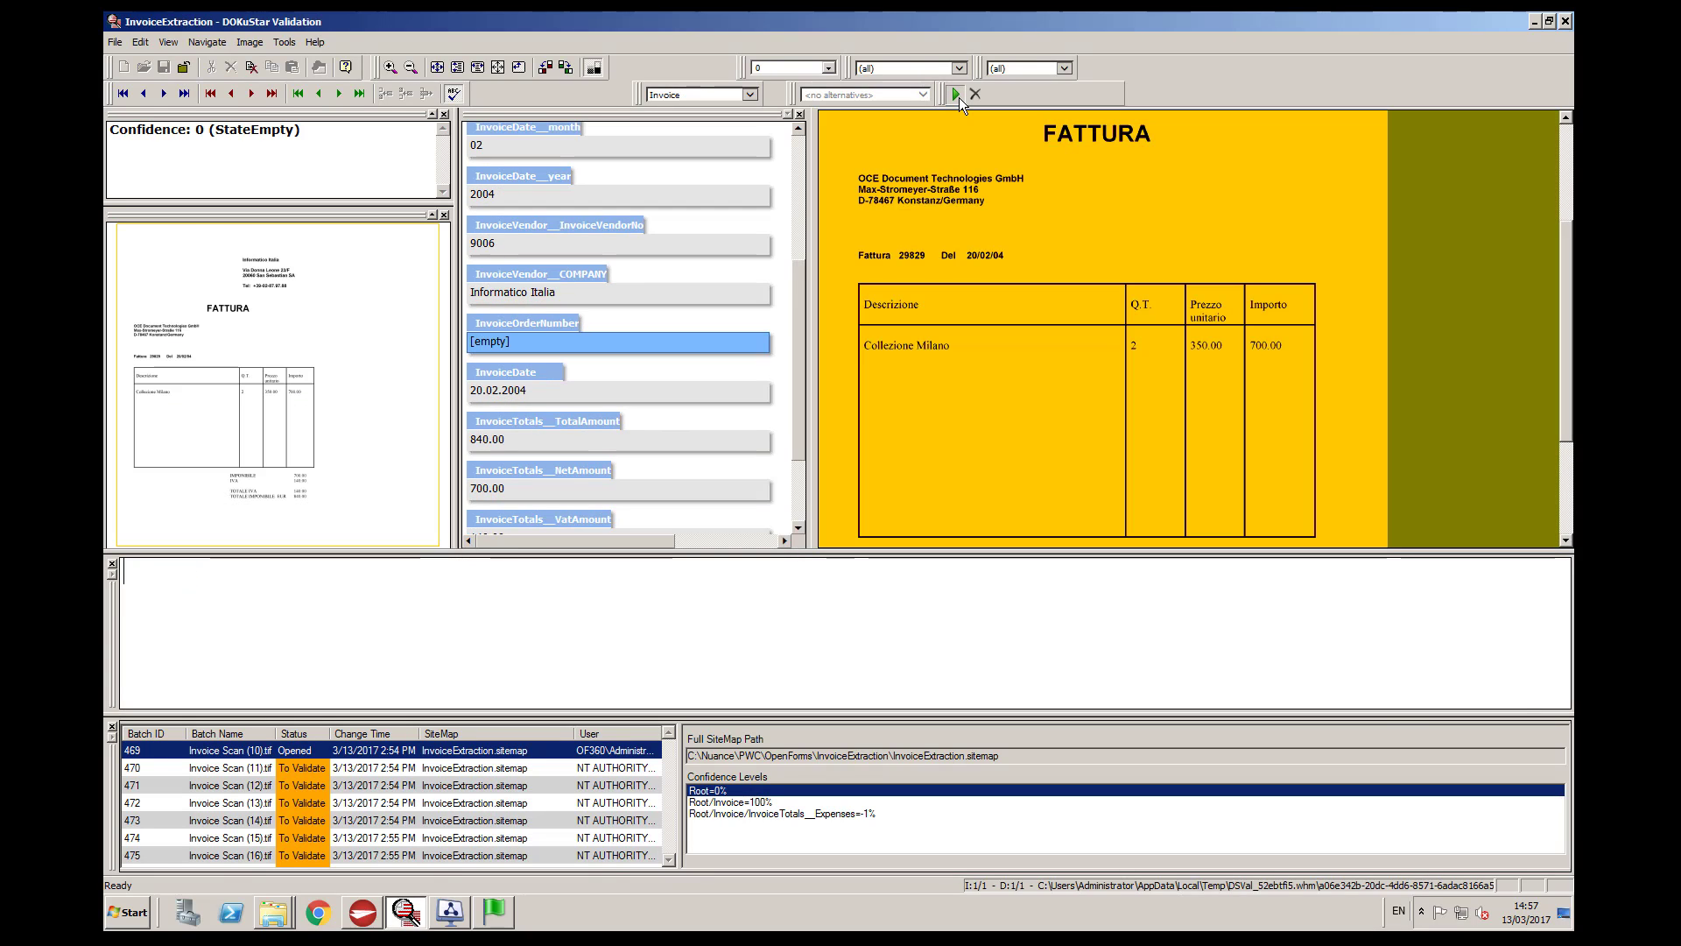
Step: Validate the batches Invoice Scan (10).tif through Invoice Scan (17).tif one after another, leaving their empty fields unfilled
{"action": "left_click", "coordinate": [959, 97]}
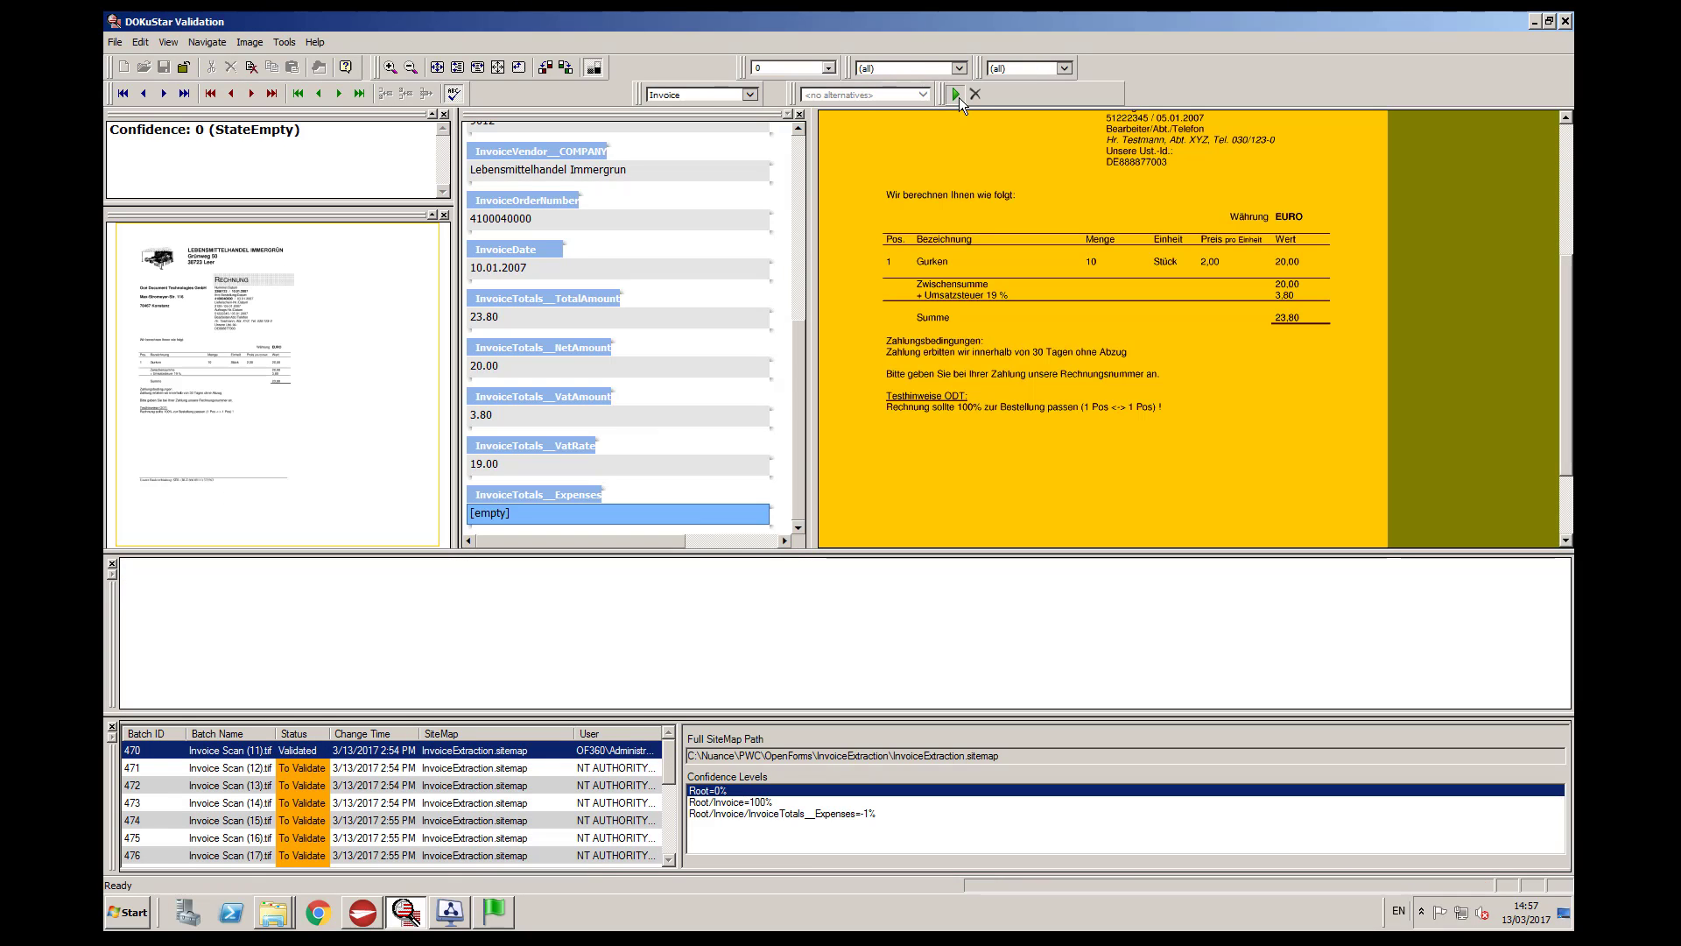
{"action": "left_click", "coordinate": [959, 97]}
{"action": "left_click", "coordinate": [959, 97]}
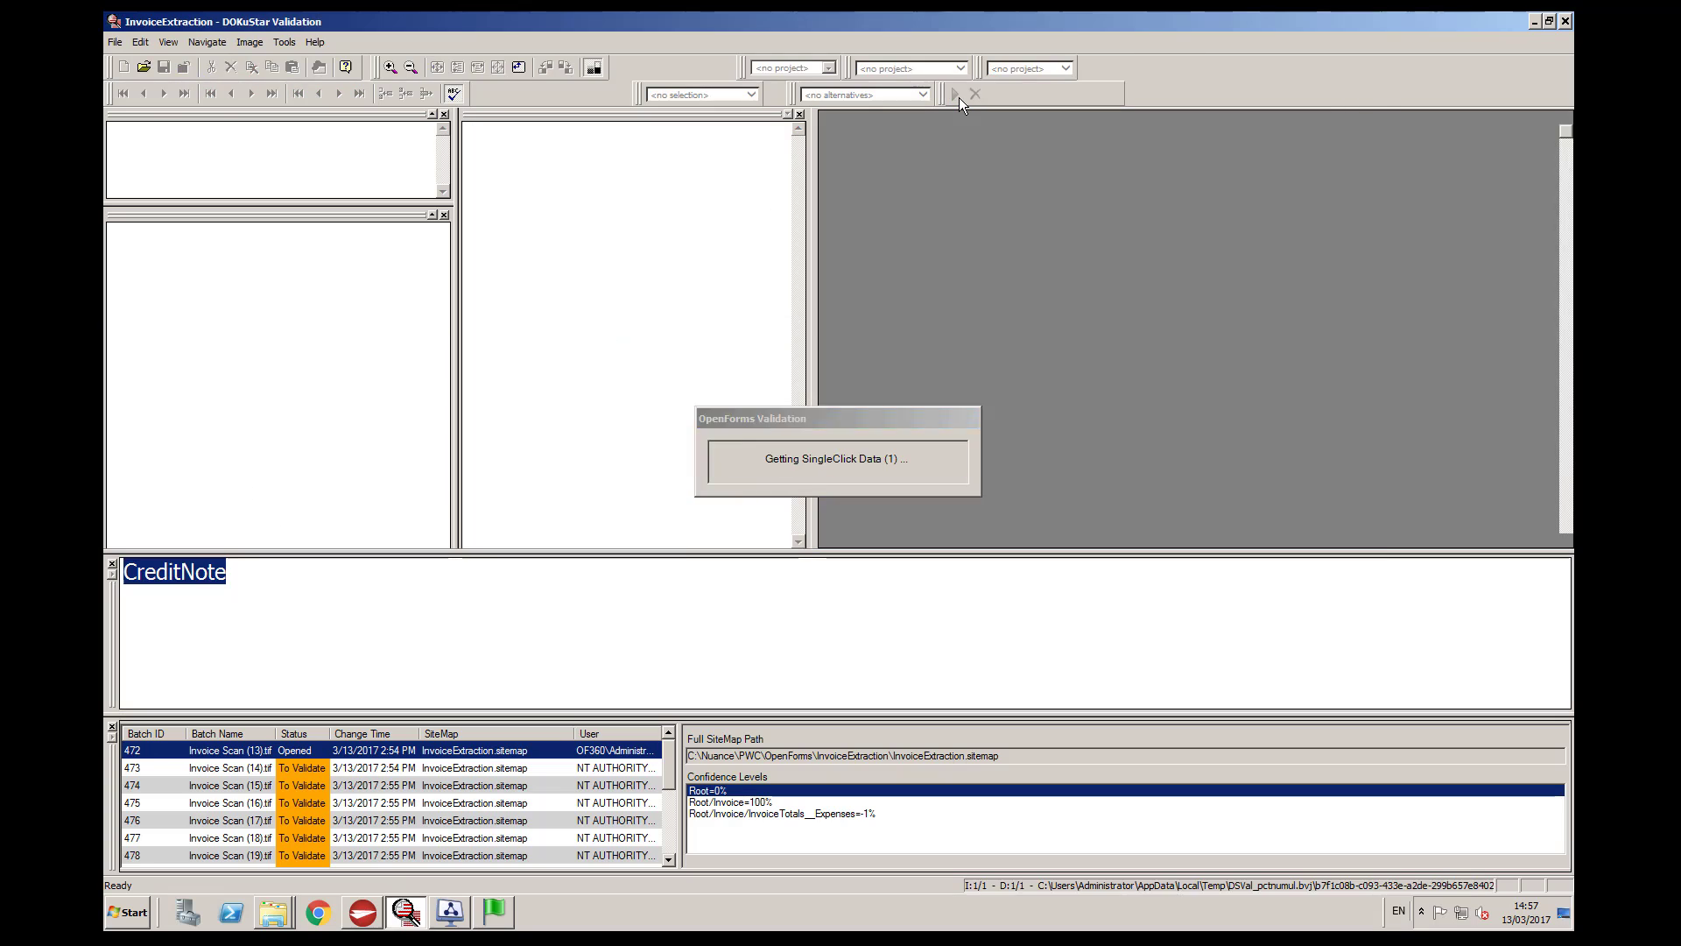
{"action": "left_click", "coordinate": [959, 98]}
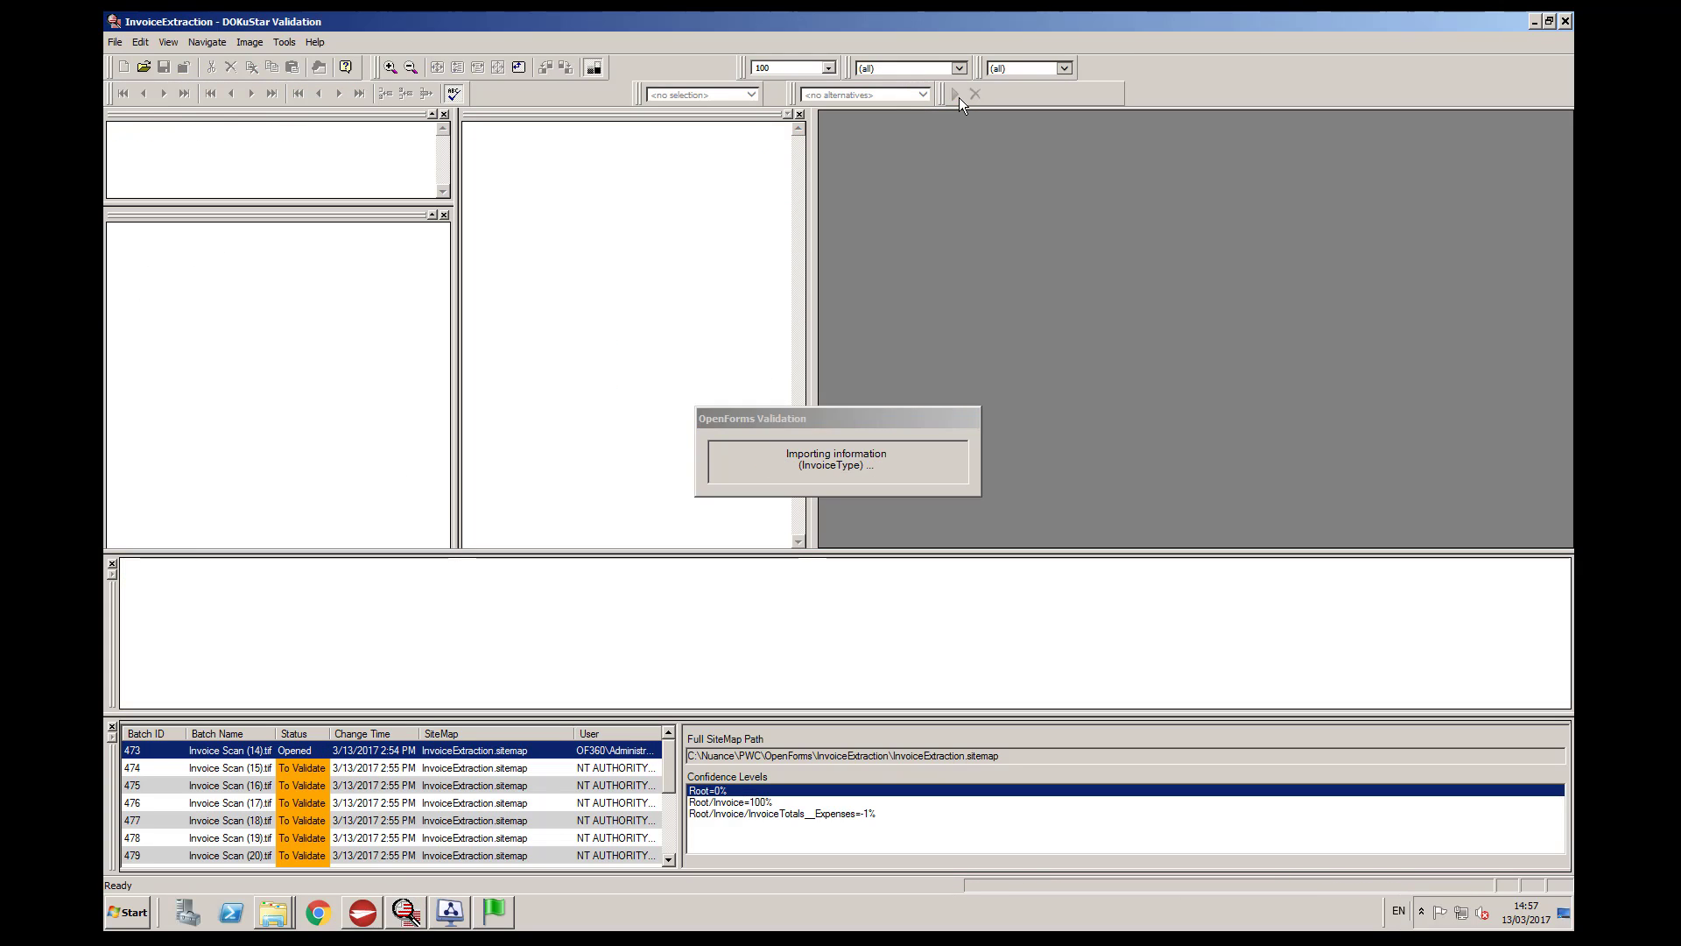
{"action": "left_click", "coordinate": [959, 97]}
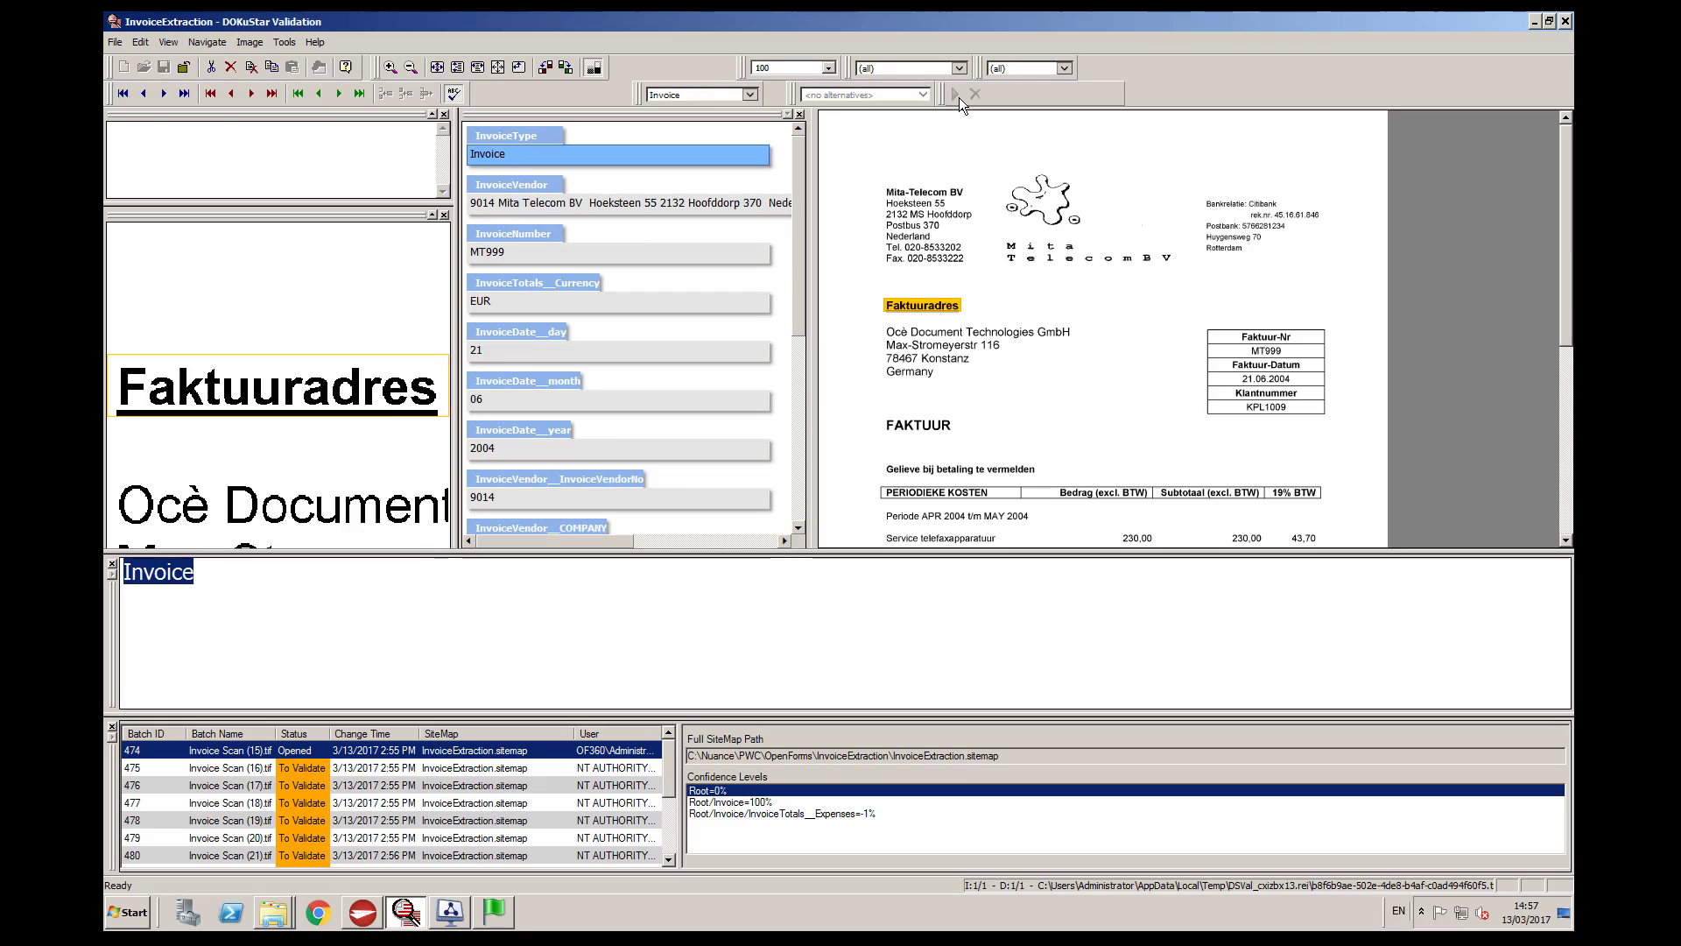
{"action": "left_click", "coordinate": [958, 98]}
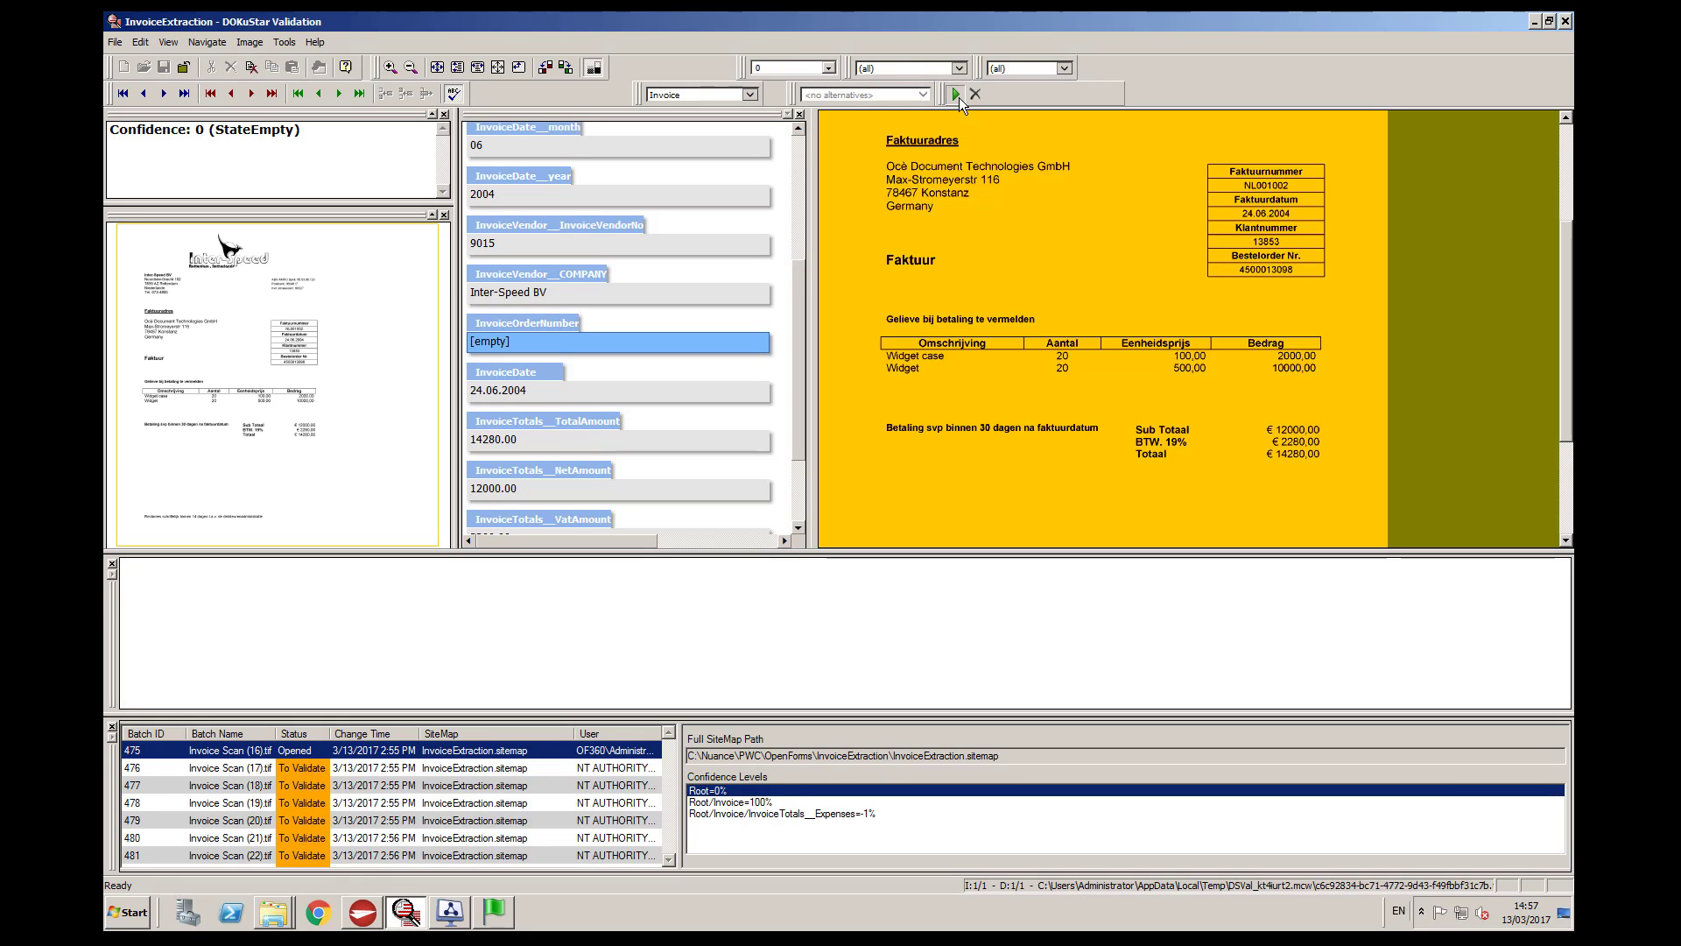
{"action": "left_click", "coordinate": [959, 97]}
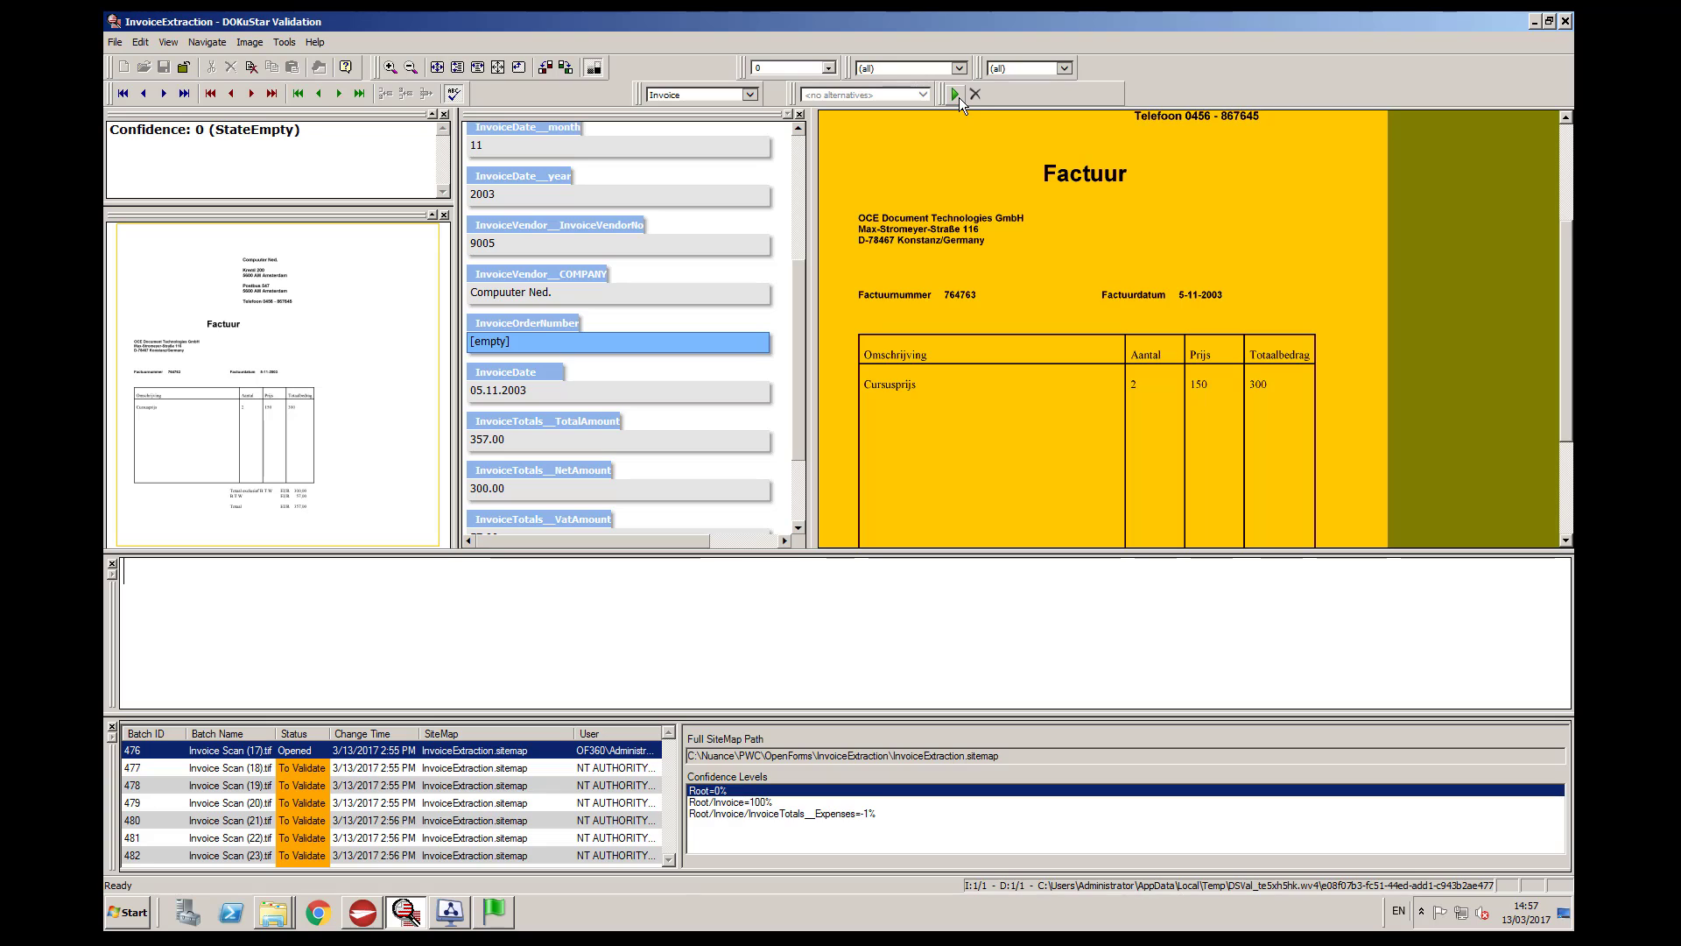
{"action": "left_click", "coordinate": [959, 98]}
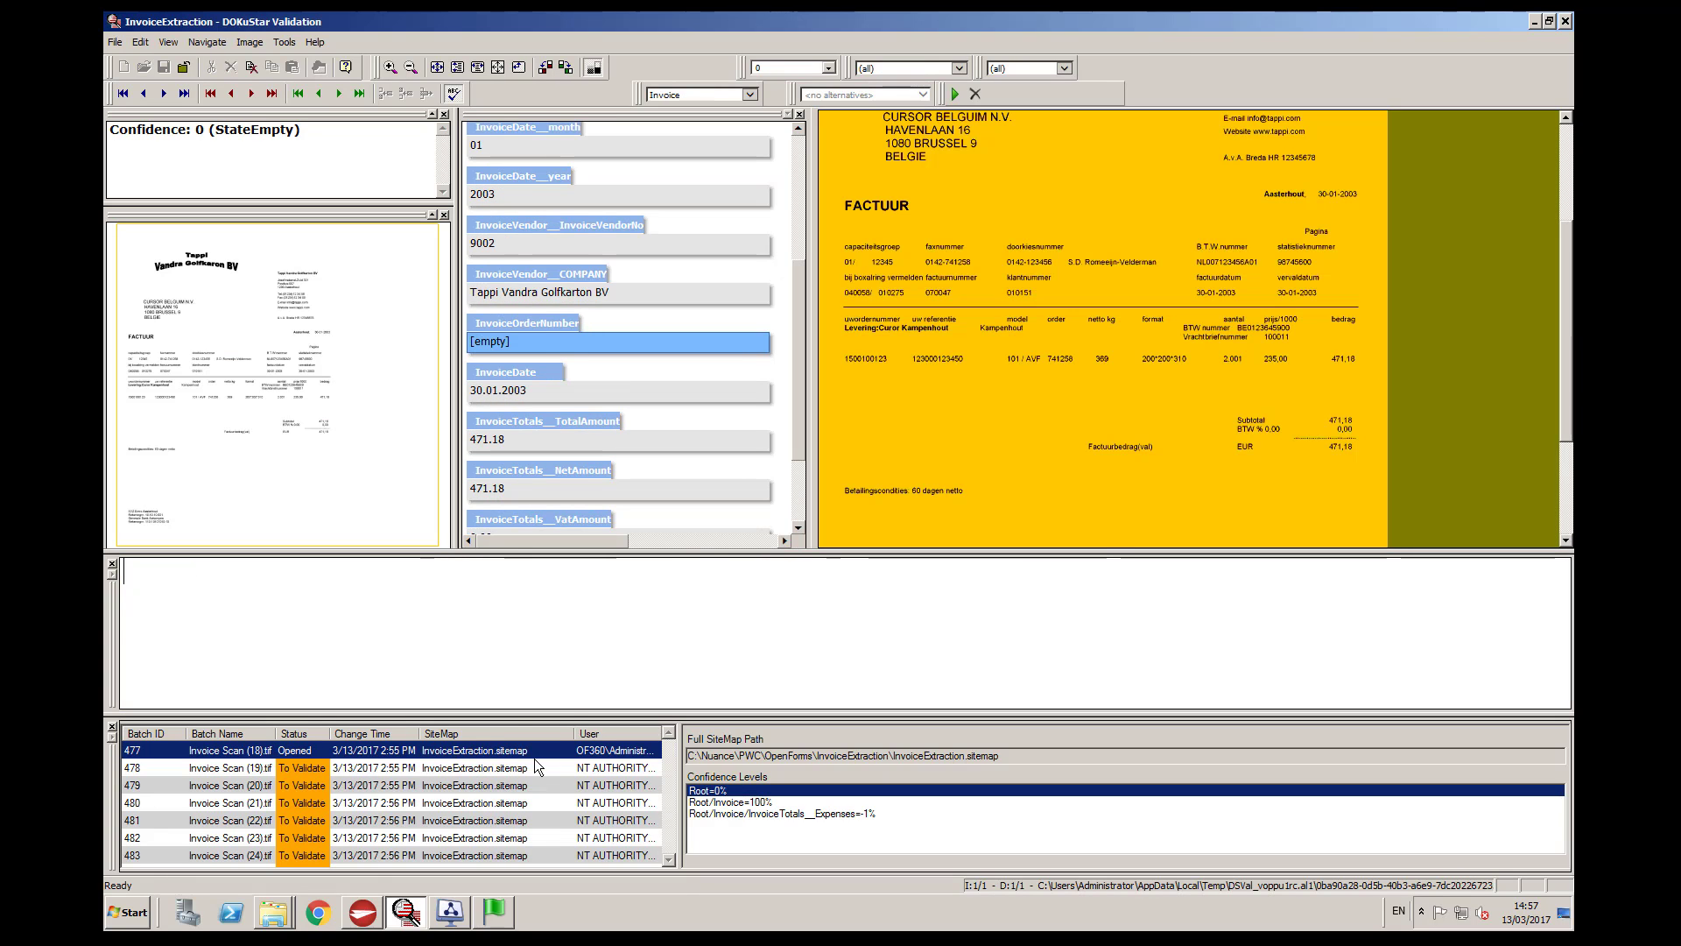
Step: Validate the batches Invoice Scan (18).tif through Invoice Scan (25).tif in sequence without editing their extracted fields
{"action": "left_click", "coordinate": [954, 95]}
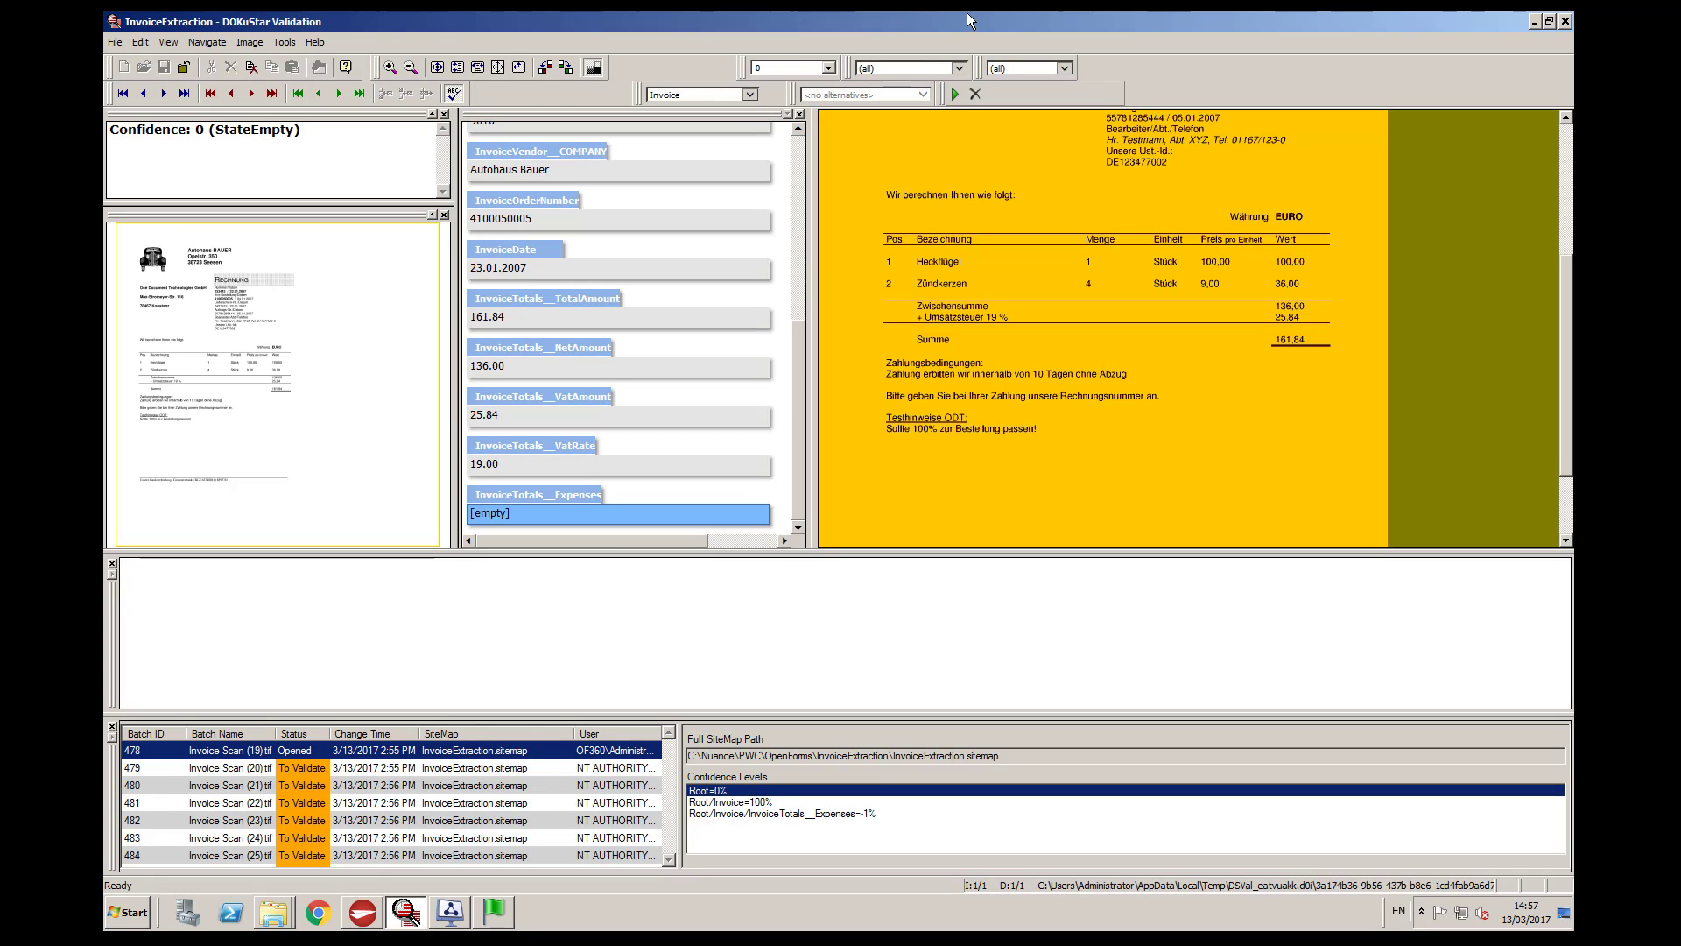
{"action": "left_click", "coordinate": [955, 91]}
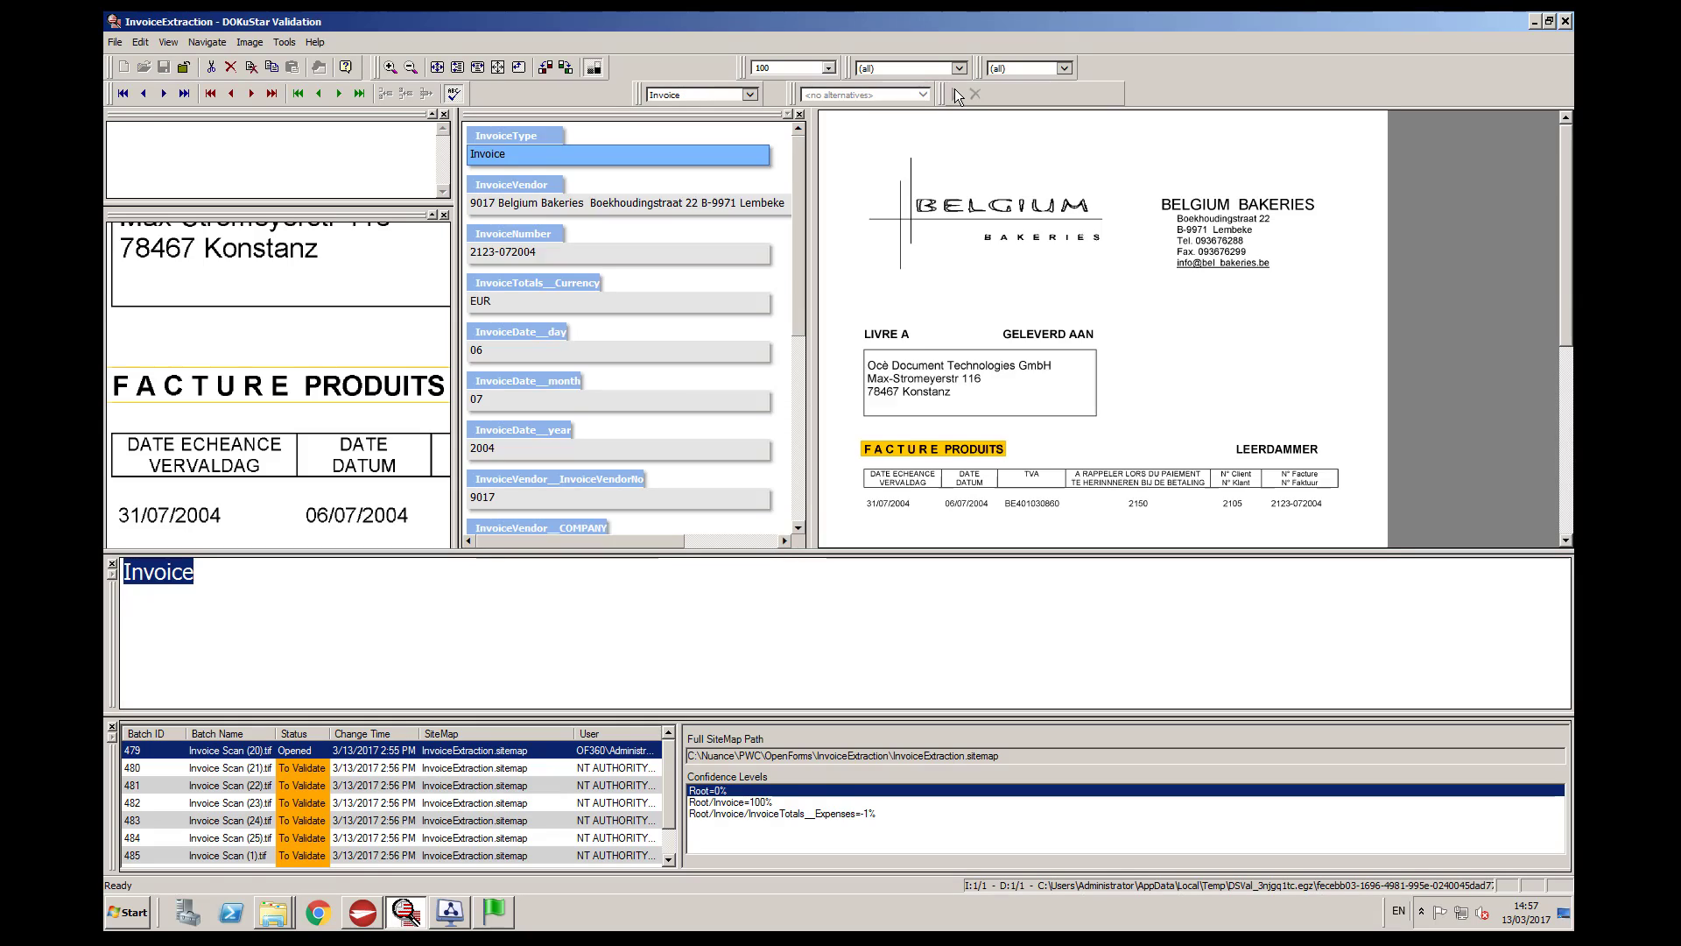
{"action": "left_click", "coordinate": [955, 93]}
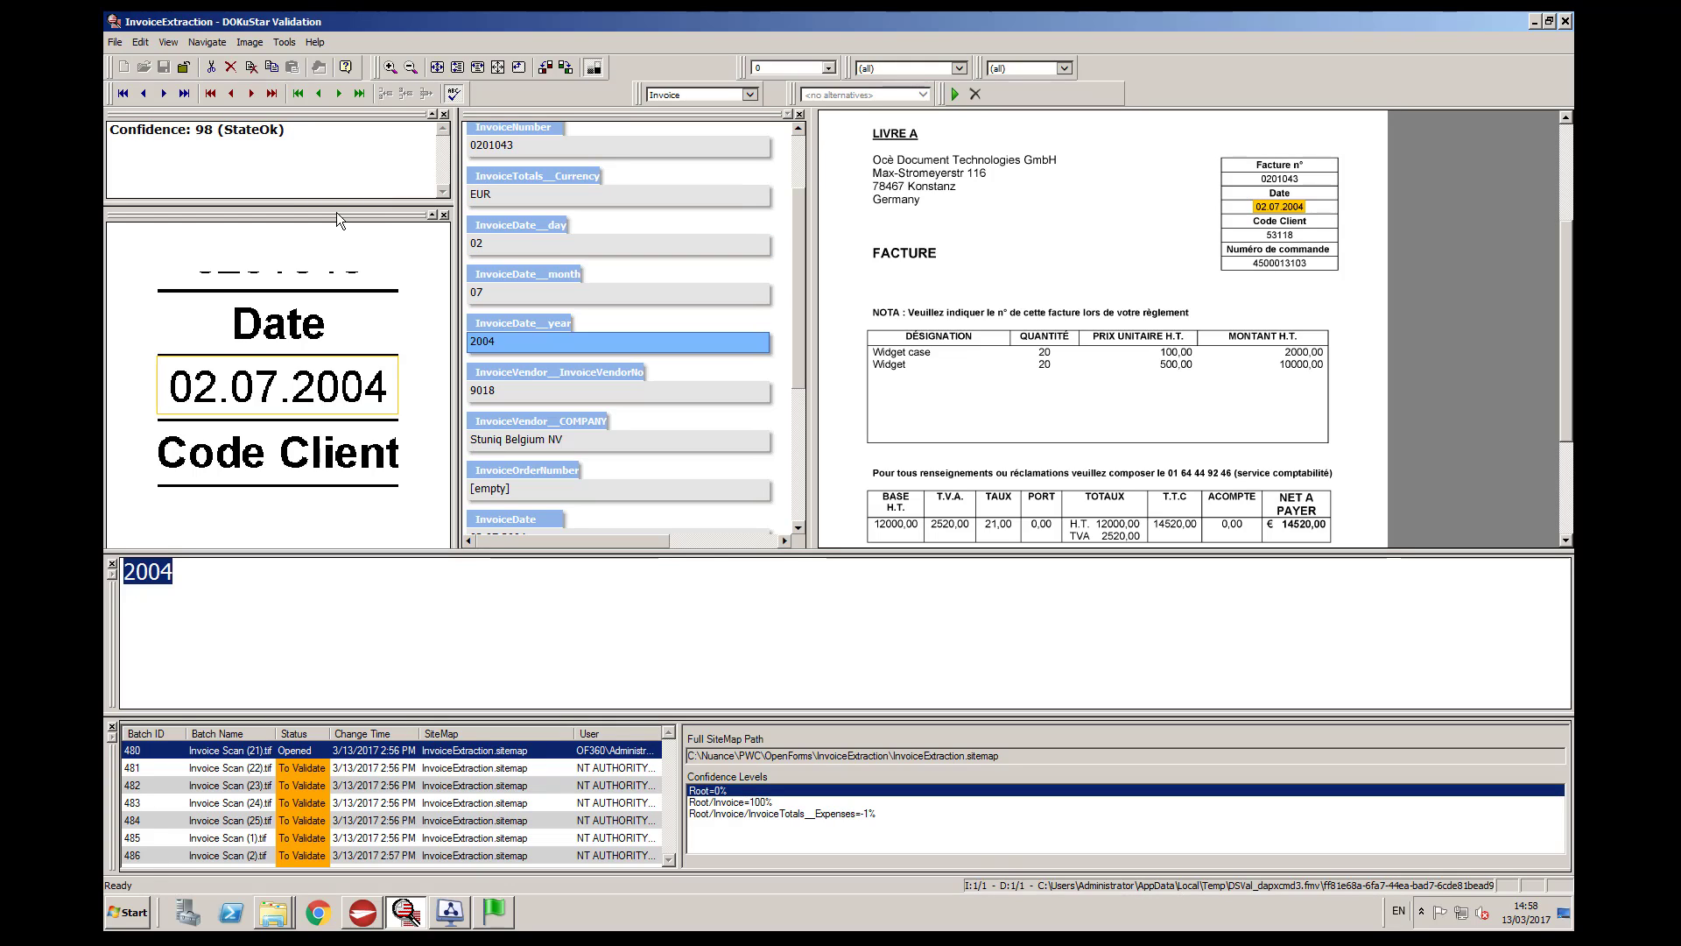
{"action": "left_click", "coordinate": [958, 93]}
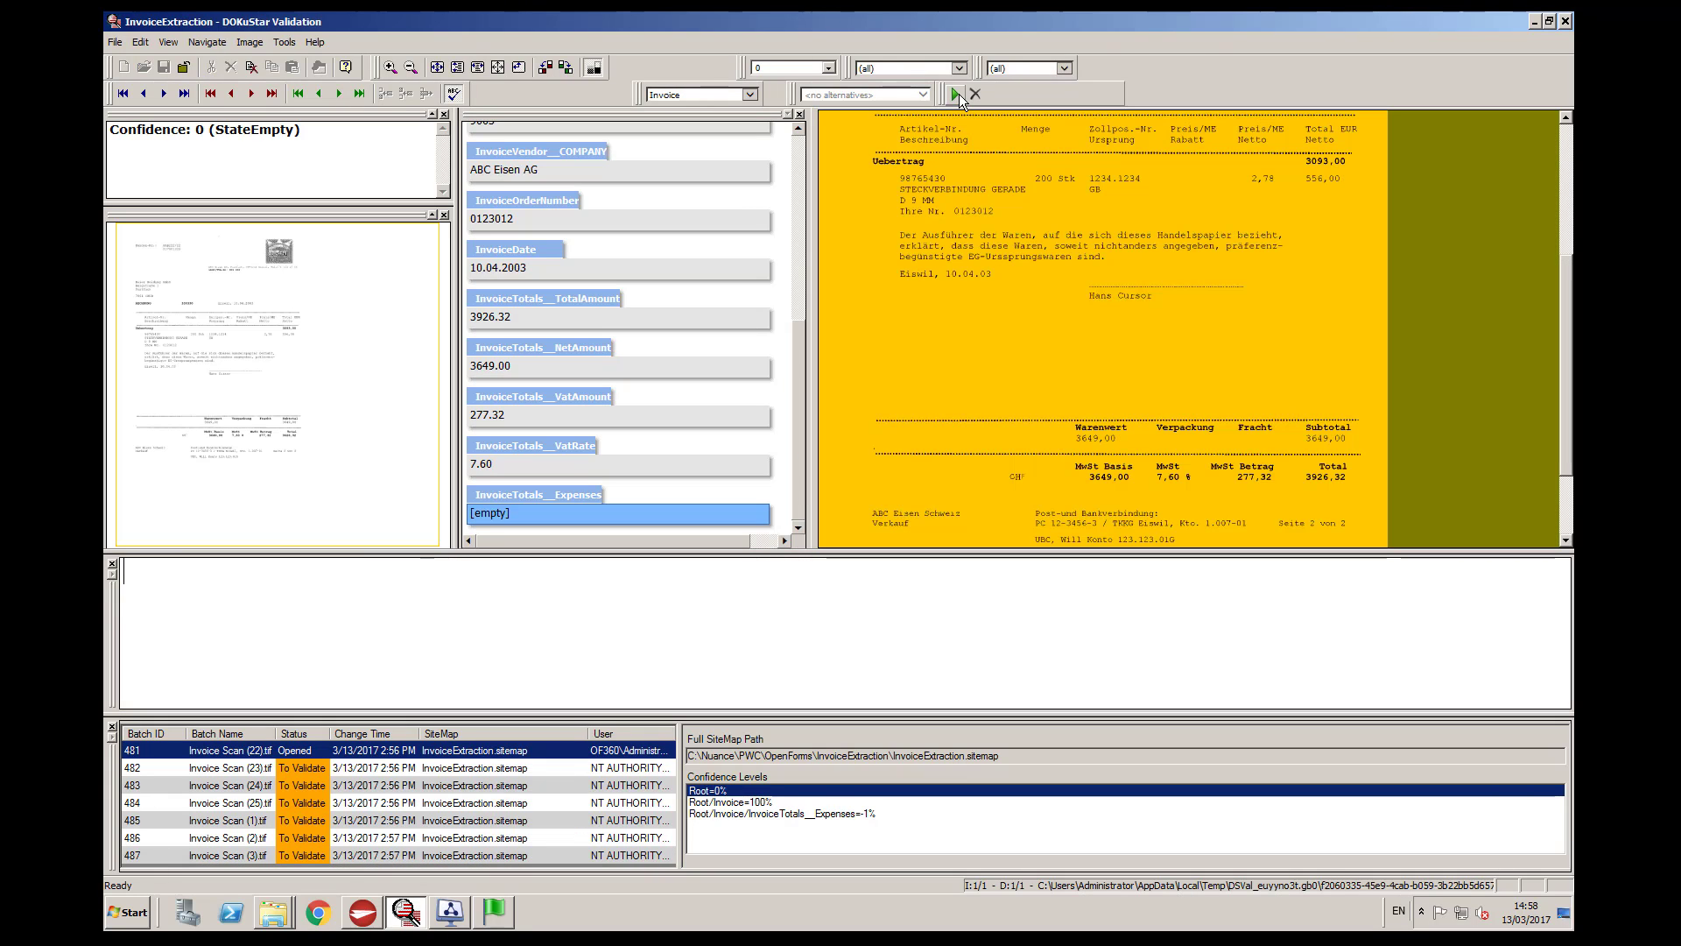
{"action": "left_click", "coordinate": [959, 93]}
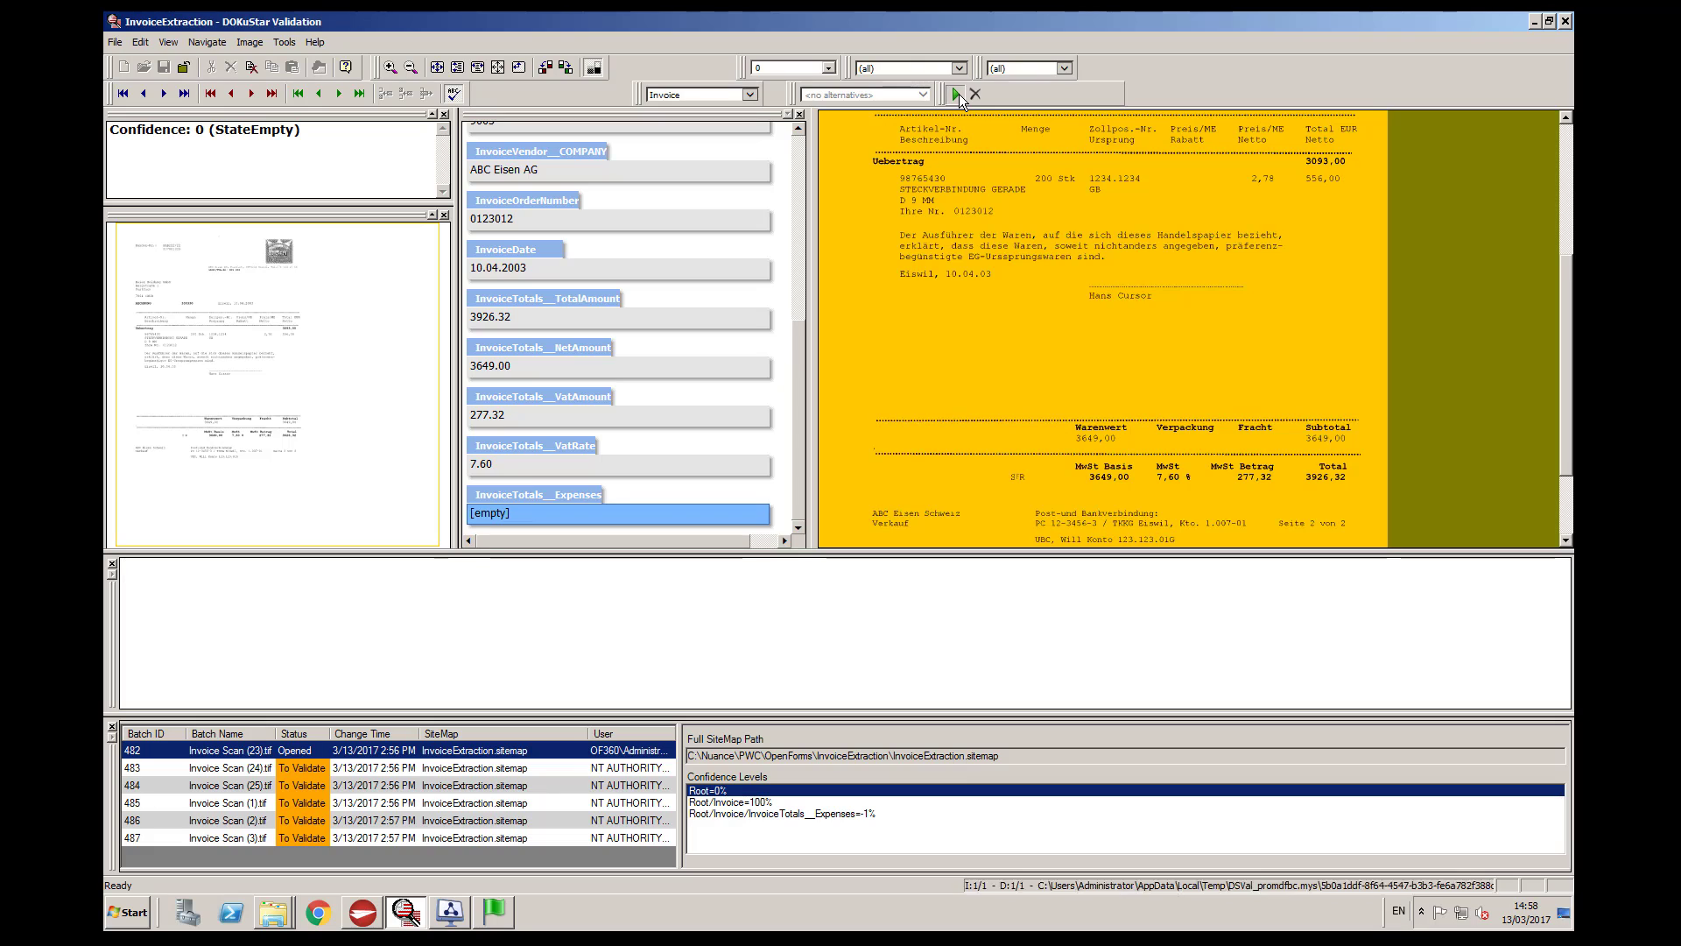
{"action": "left_click", "coordinate": [959, 92]}
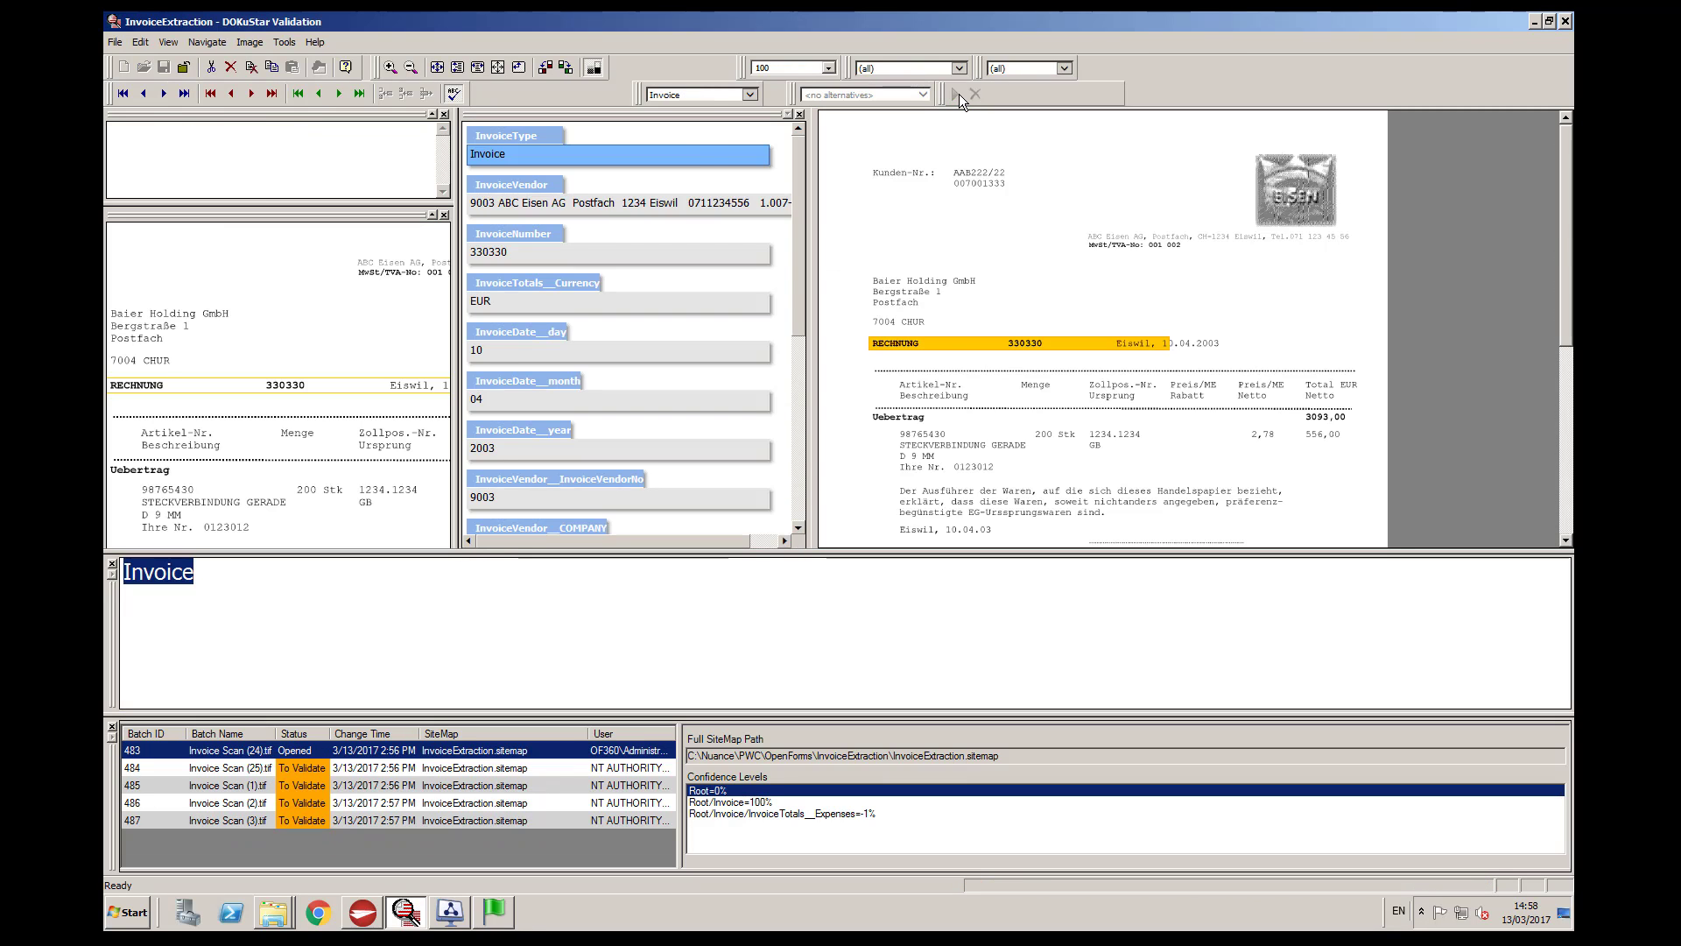
{"action": "left_click", "coordinate": [959, 92]}
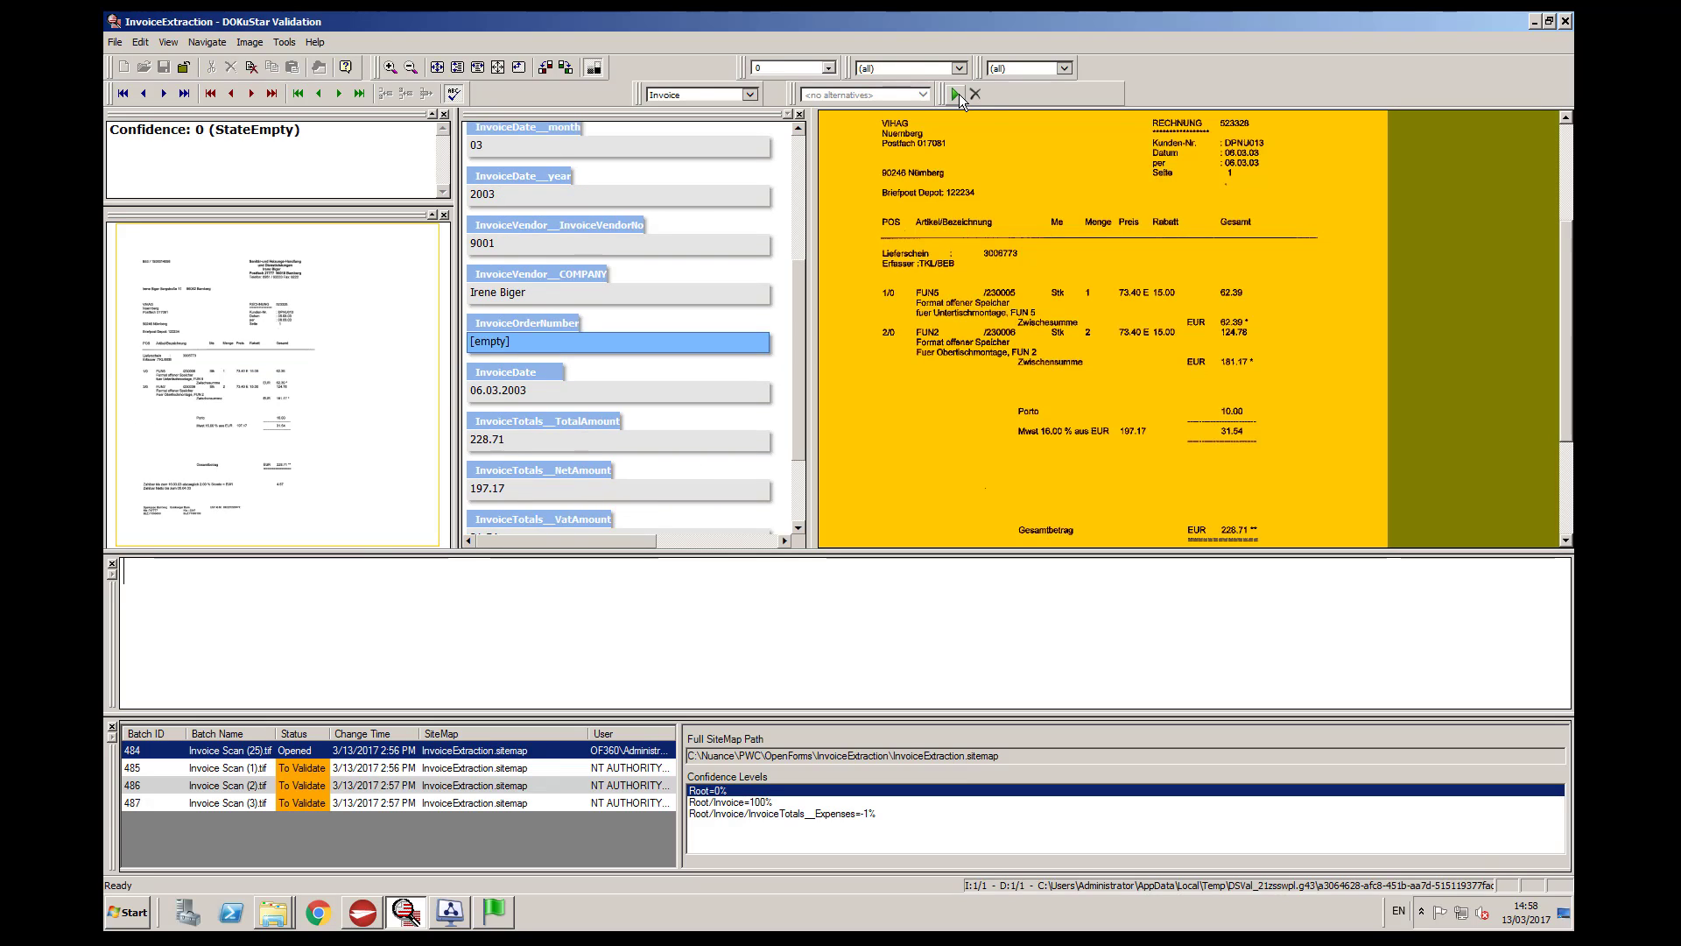
{"action": "left_click", "coordinate": [958, 93]}
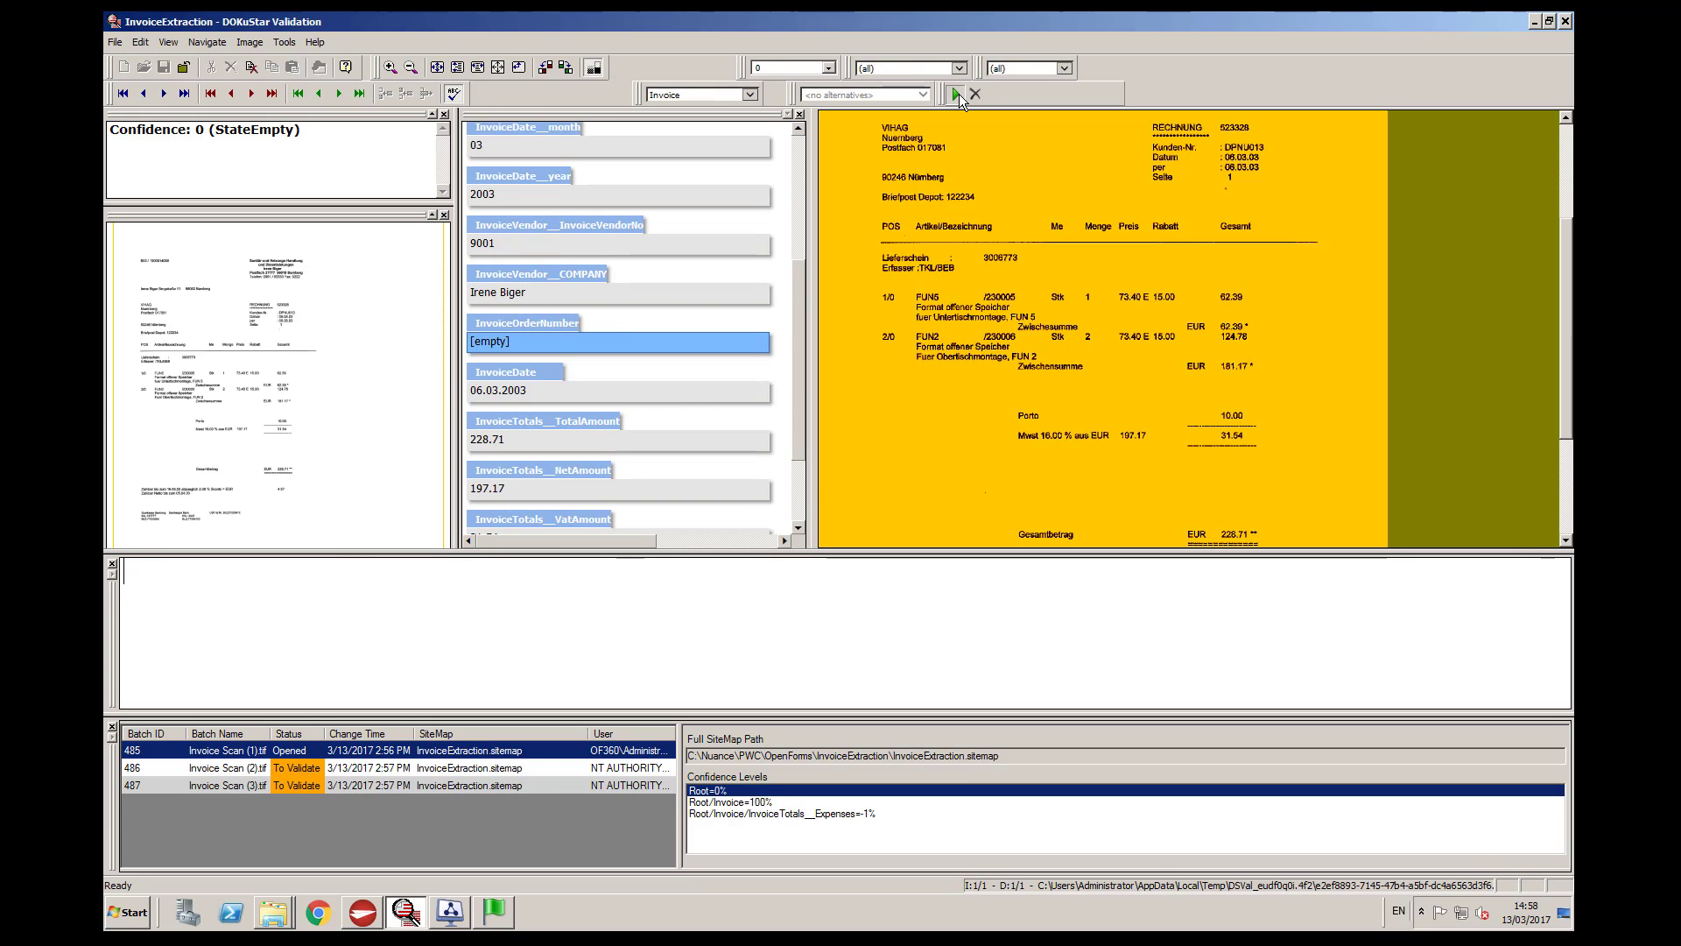
Step: Validate the remaining batches Invoice Scan (1).tif, (2).tif and (3).tif, reviewing all extracted fields of the last one before validating it
{"action": "left_click", "coordinate": [959, 92]}
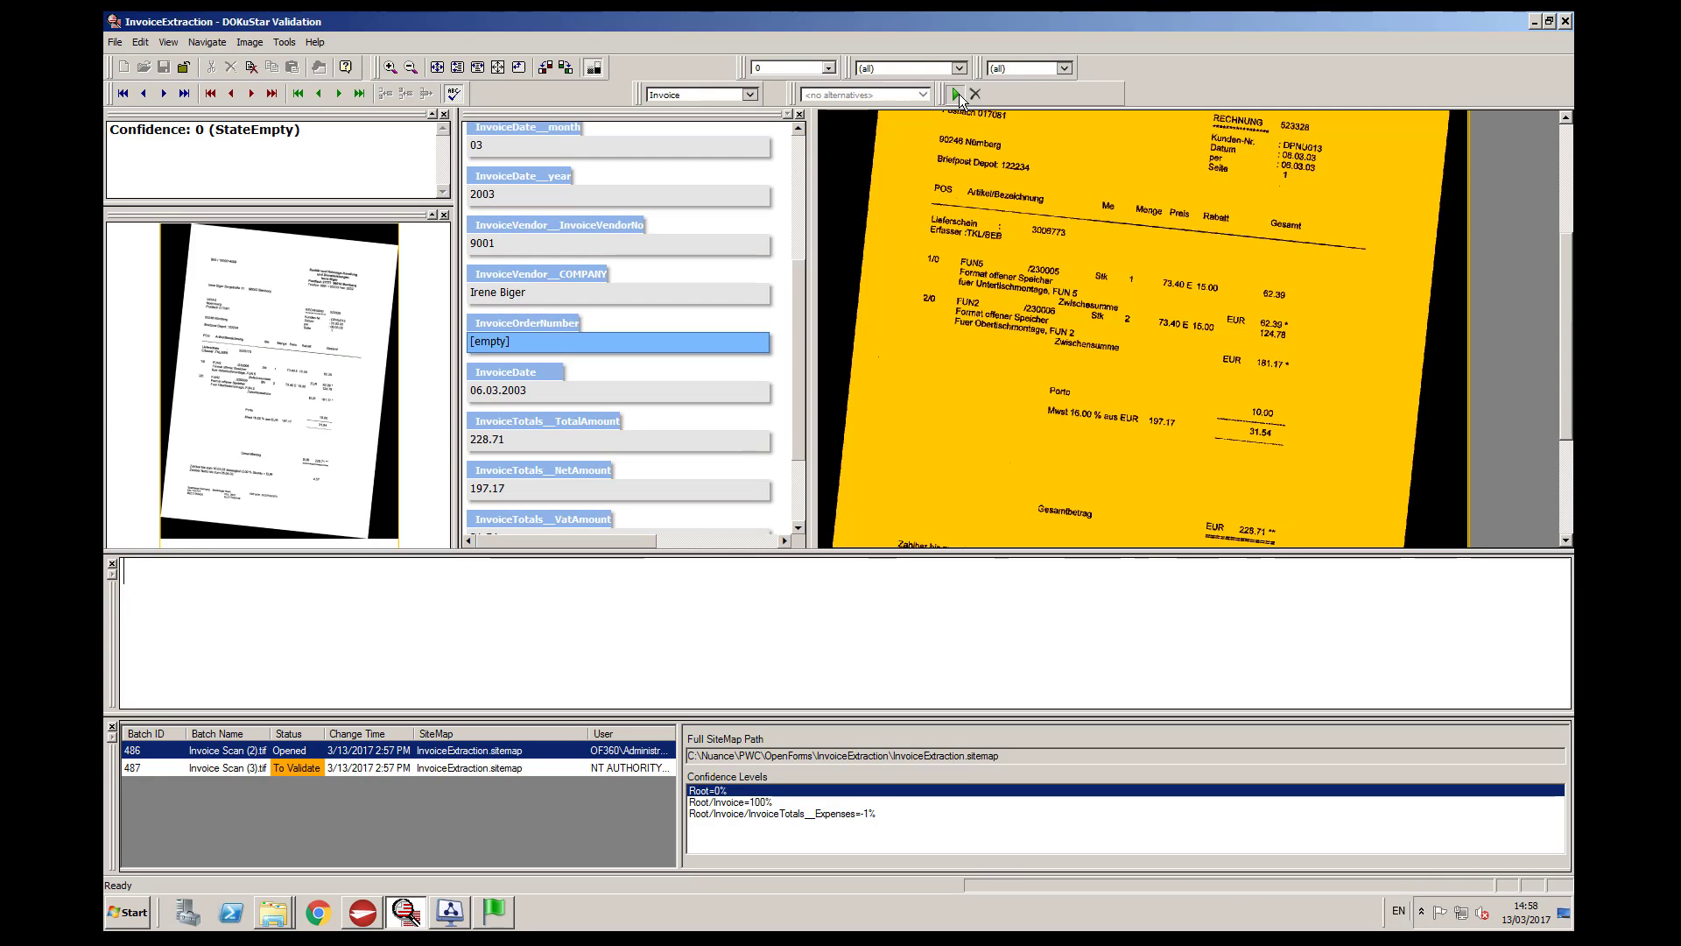
{"action": "left_click", "coordinate": [959, 93]}
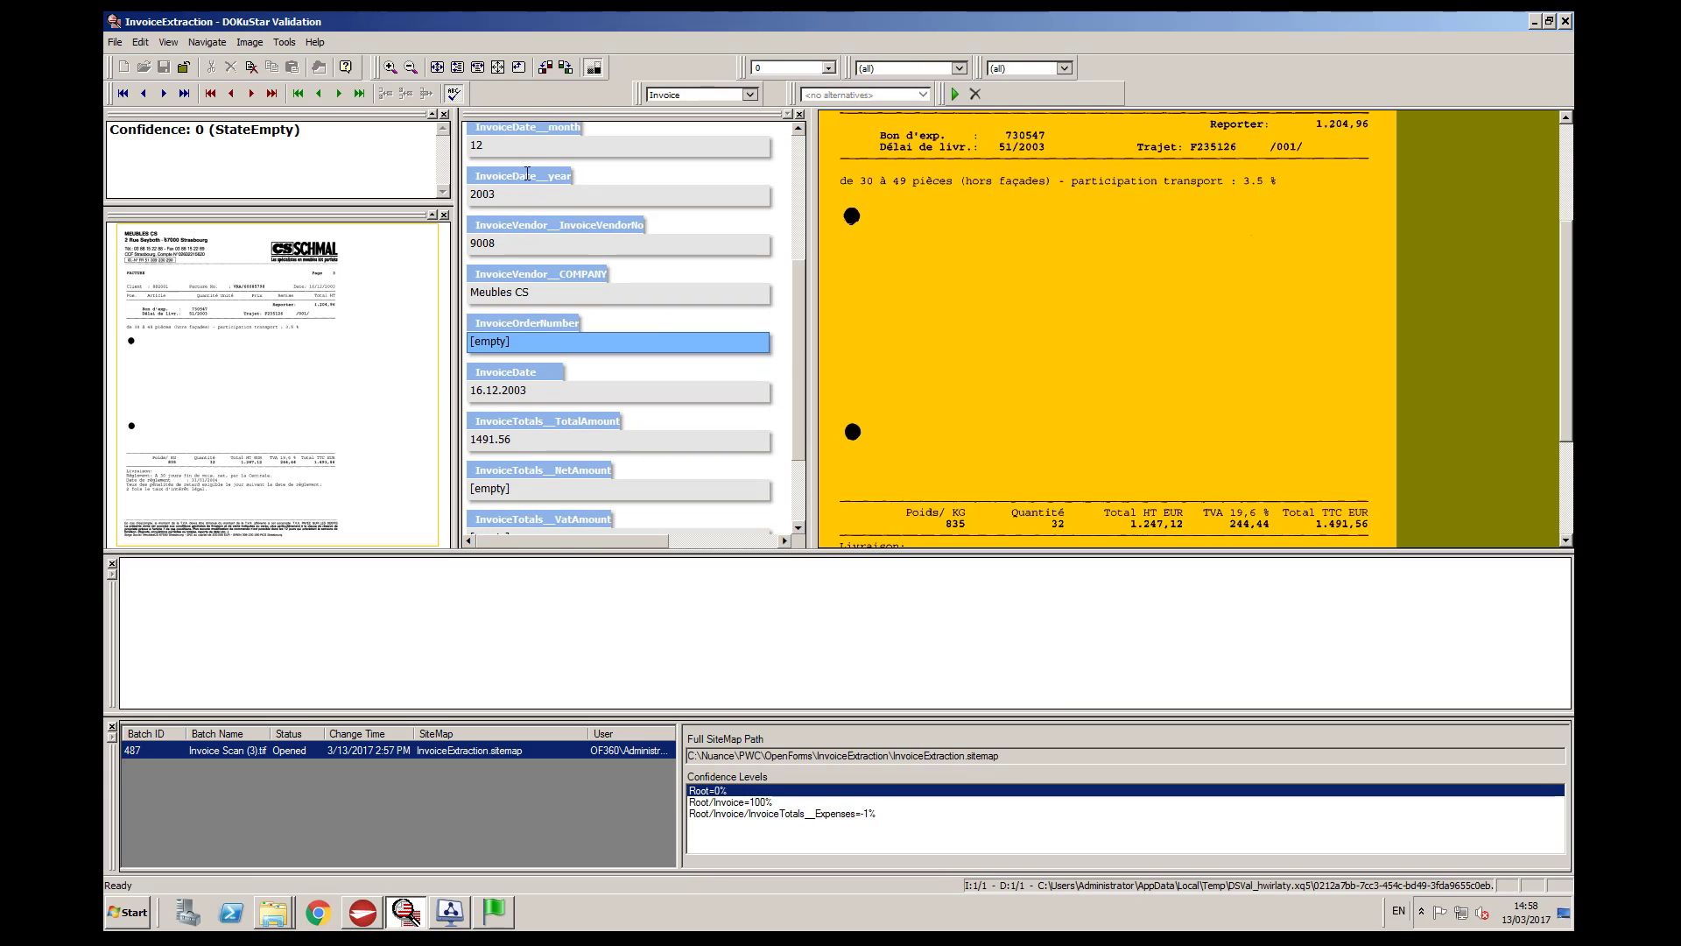
{"action": "left_click_drag", "start_coordinate": [801, 391], "coordinate": [825, 229]}
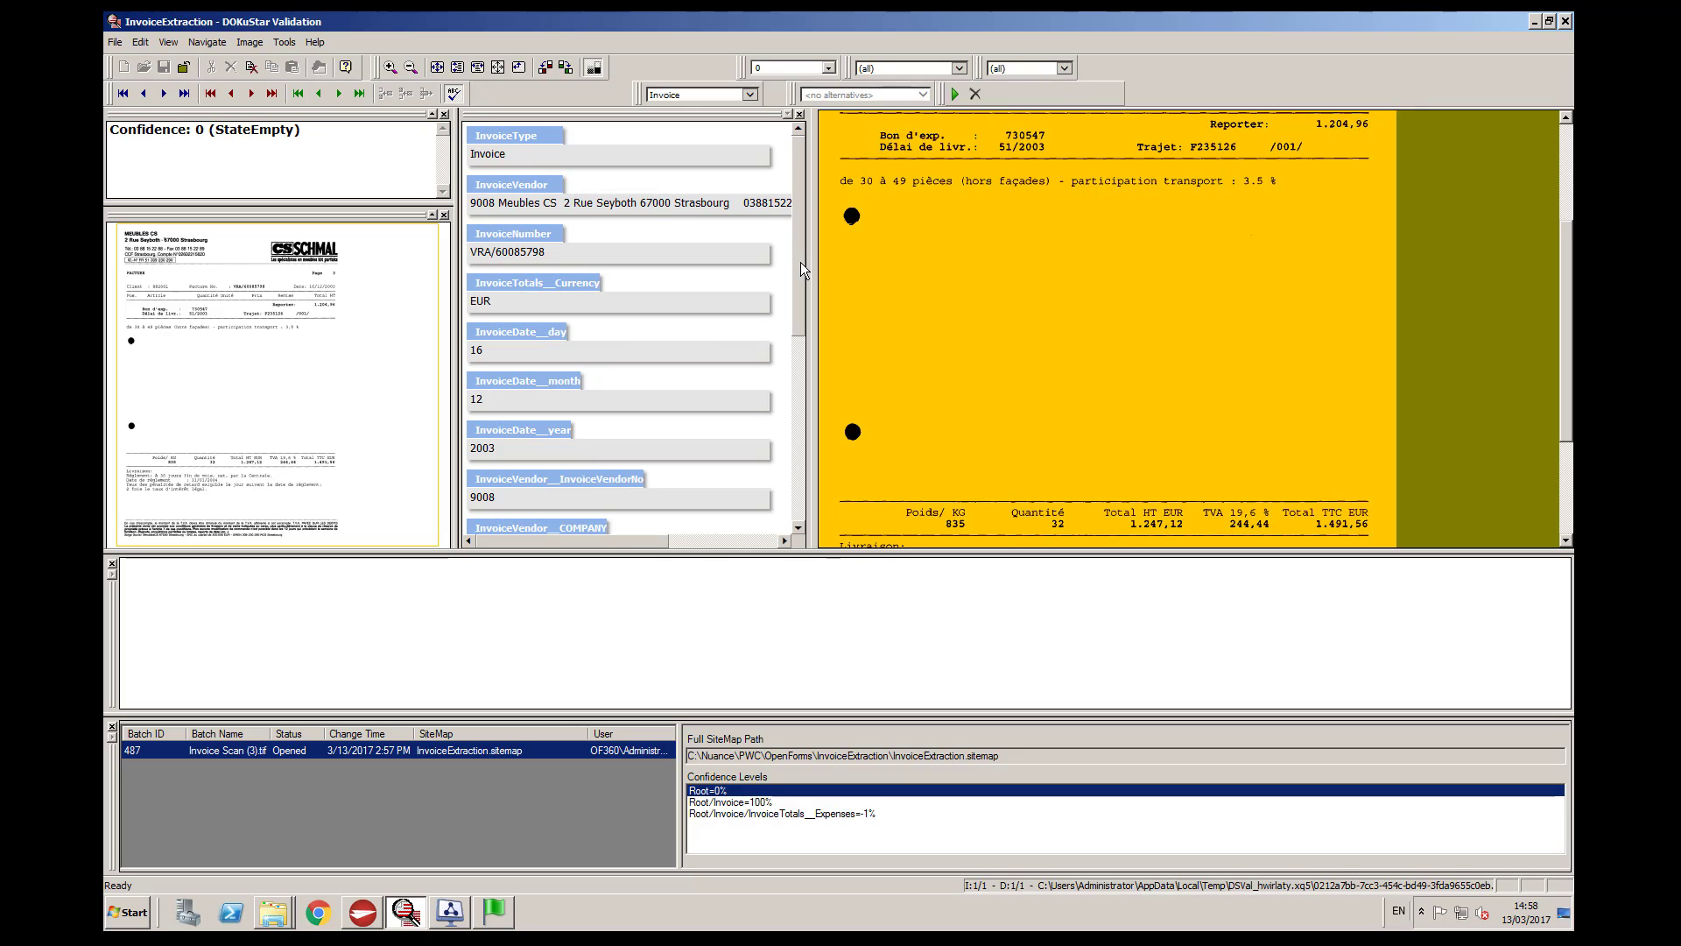
{"action": "left_click_drag", "start_coordinate": [801, 270], "coordinate": [800, 462]}
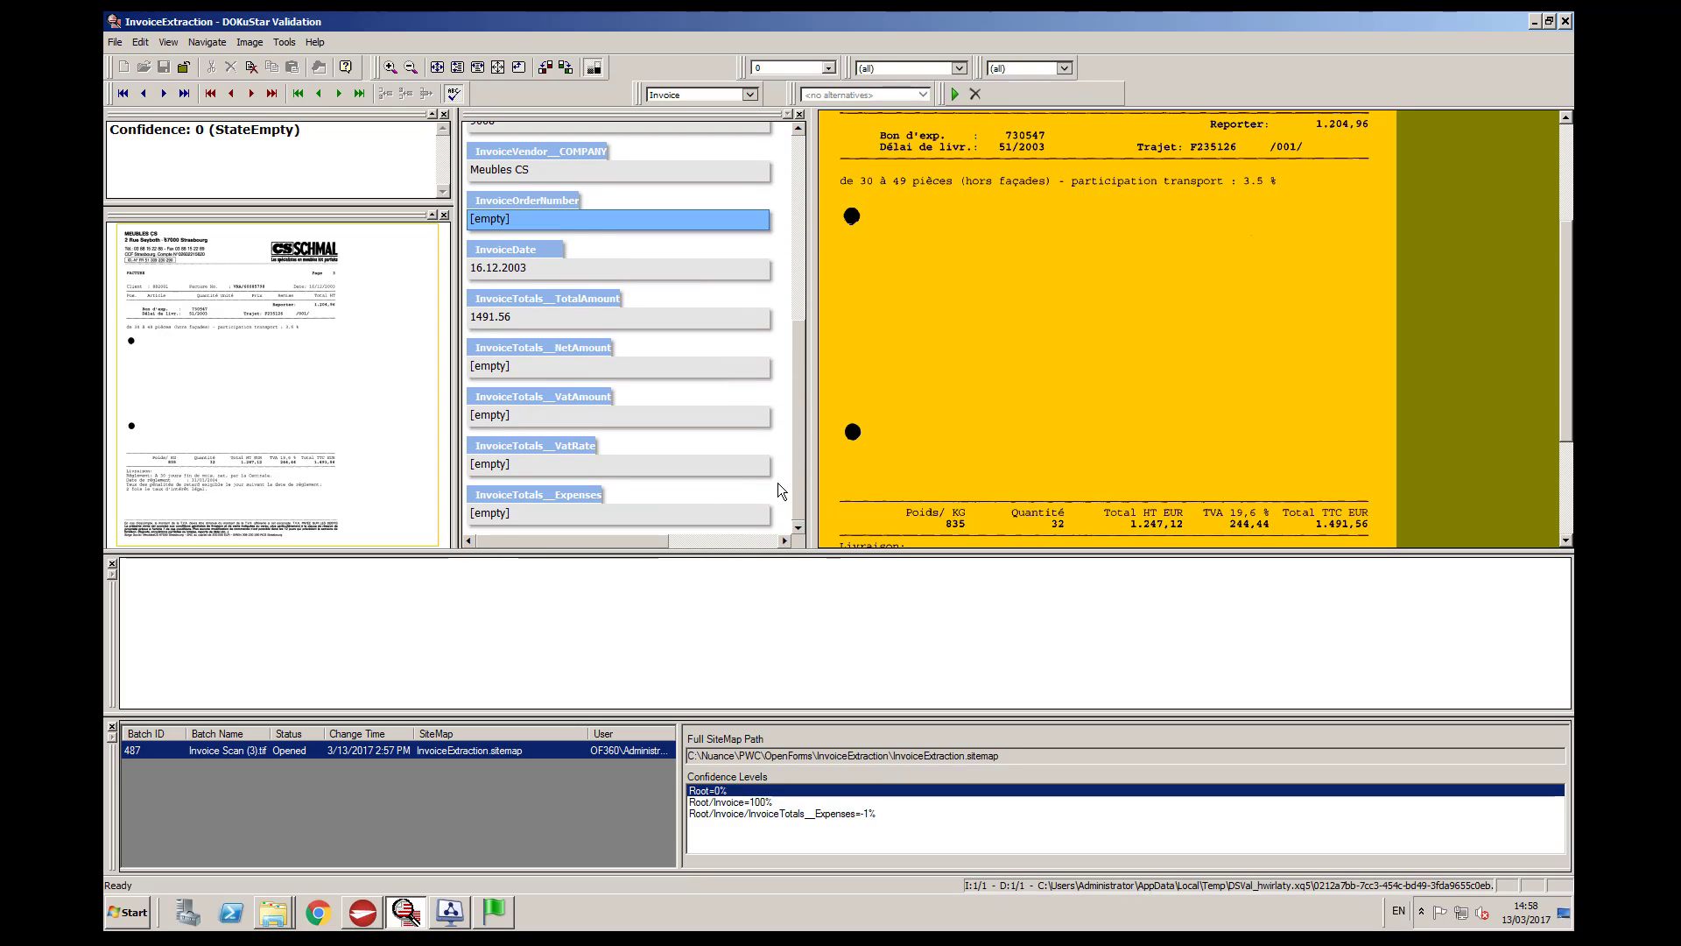
{"action": "left_click", "coordinate": [951, 97]}
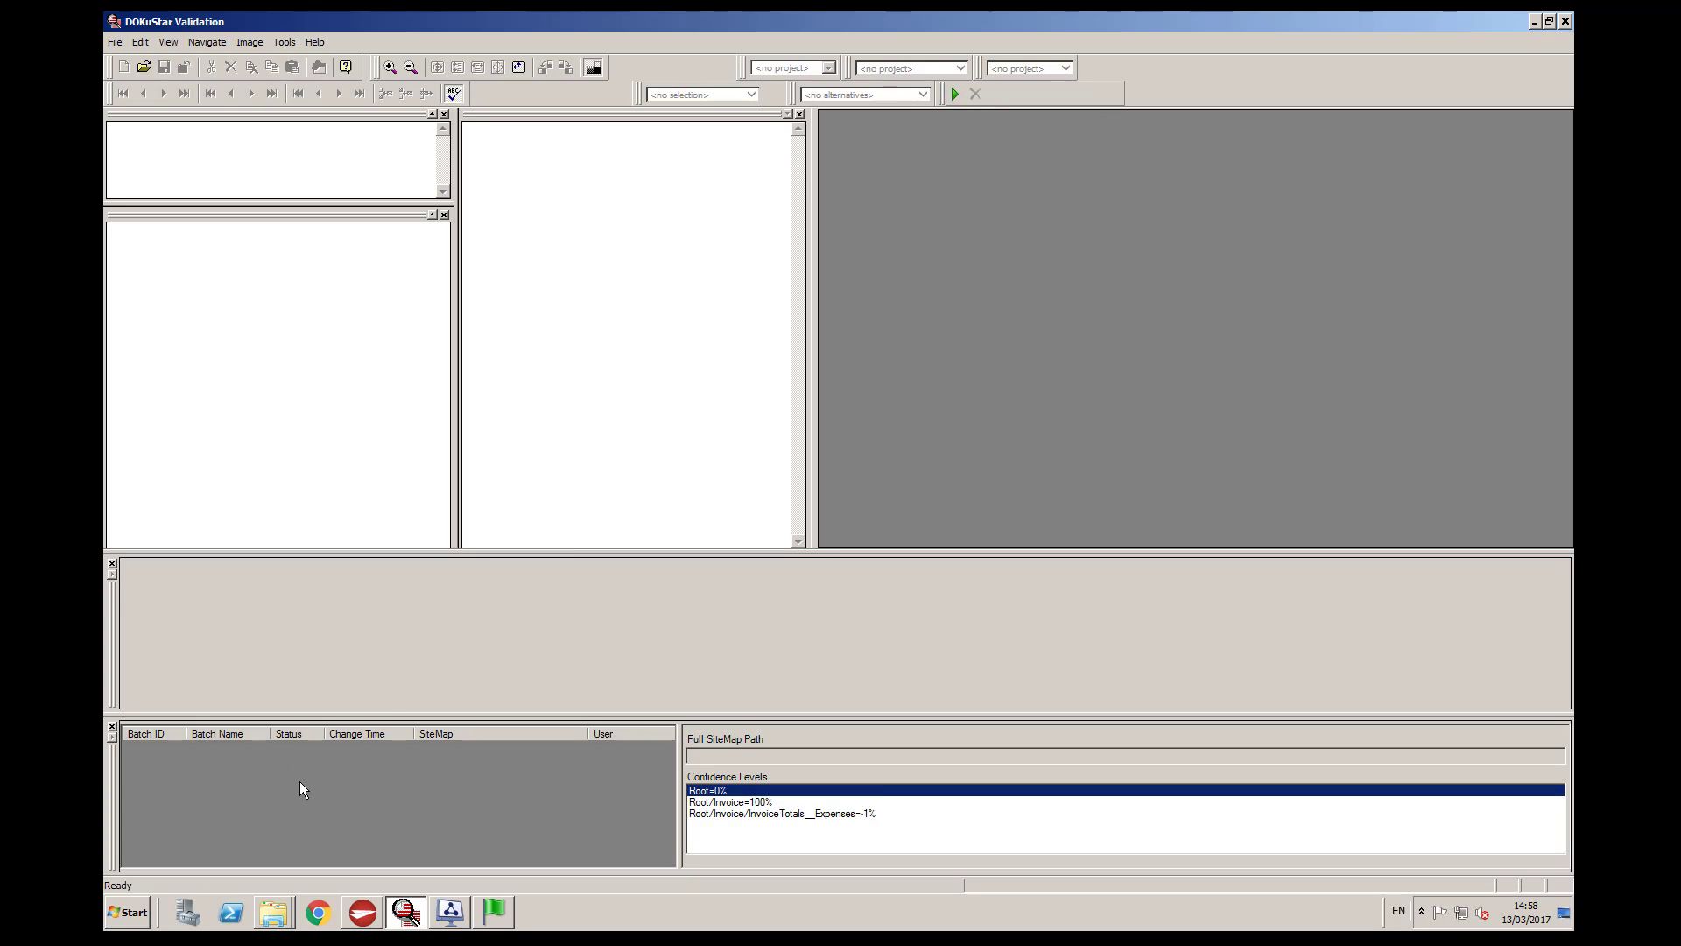
Step: Switch to the Invoices output folder in Windows Explorer and open Invoice-523328-06.03.2003-1.pdf from the vendor 9001 subfolder
{"action": "right_click", "coordinate": [270, 913]}
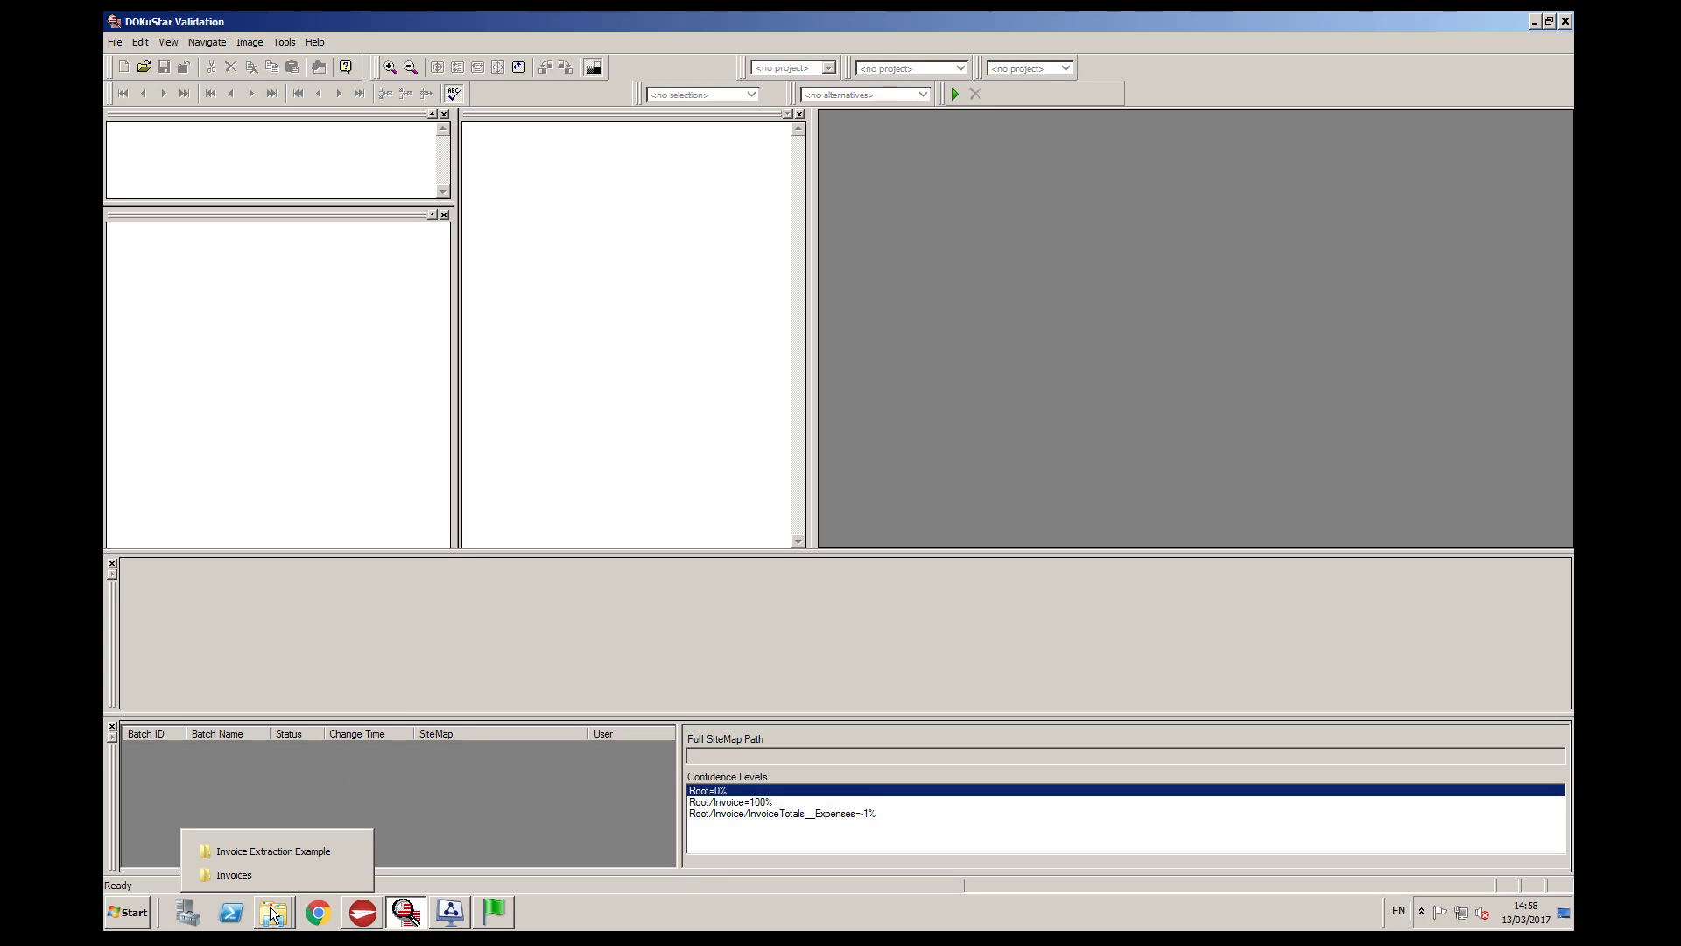
{"action": "left_click", "coordinate": [250, 877]}
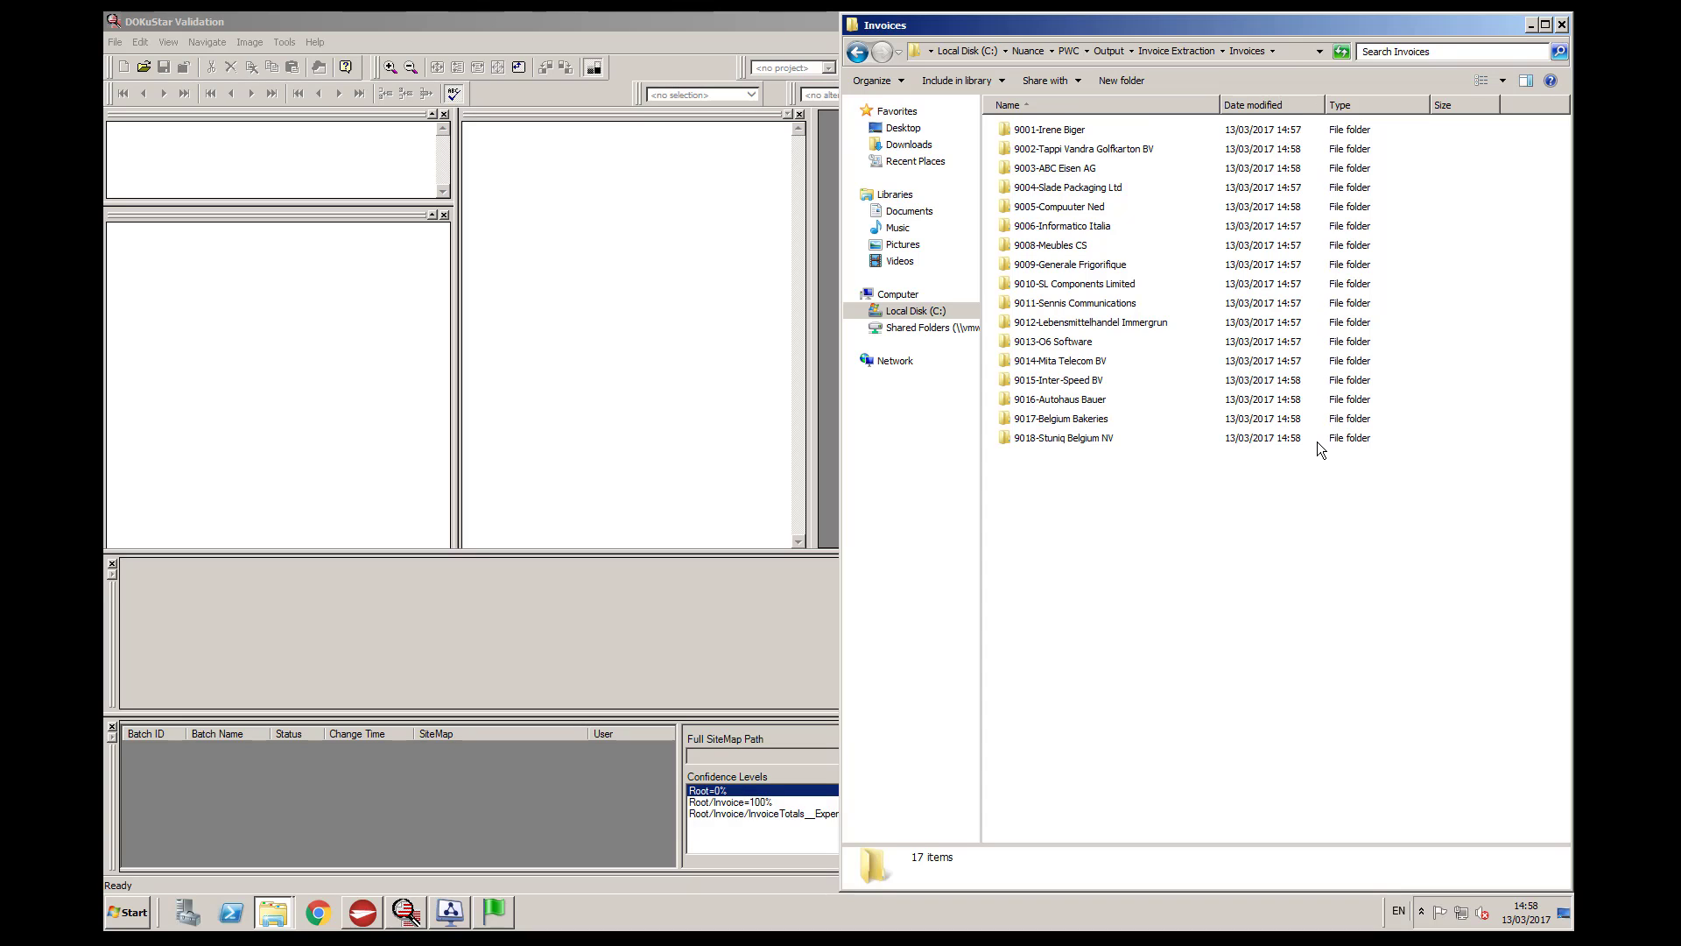
{"action": "double_click", "coordinate": [1049, 131]}
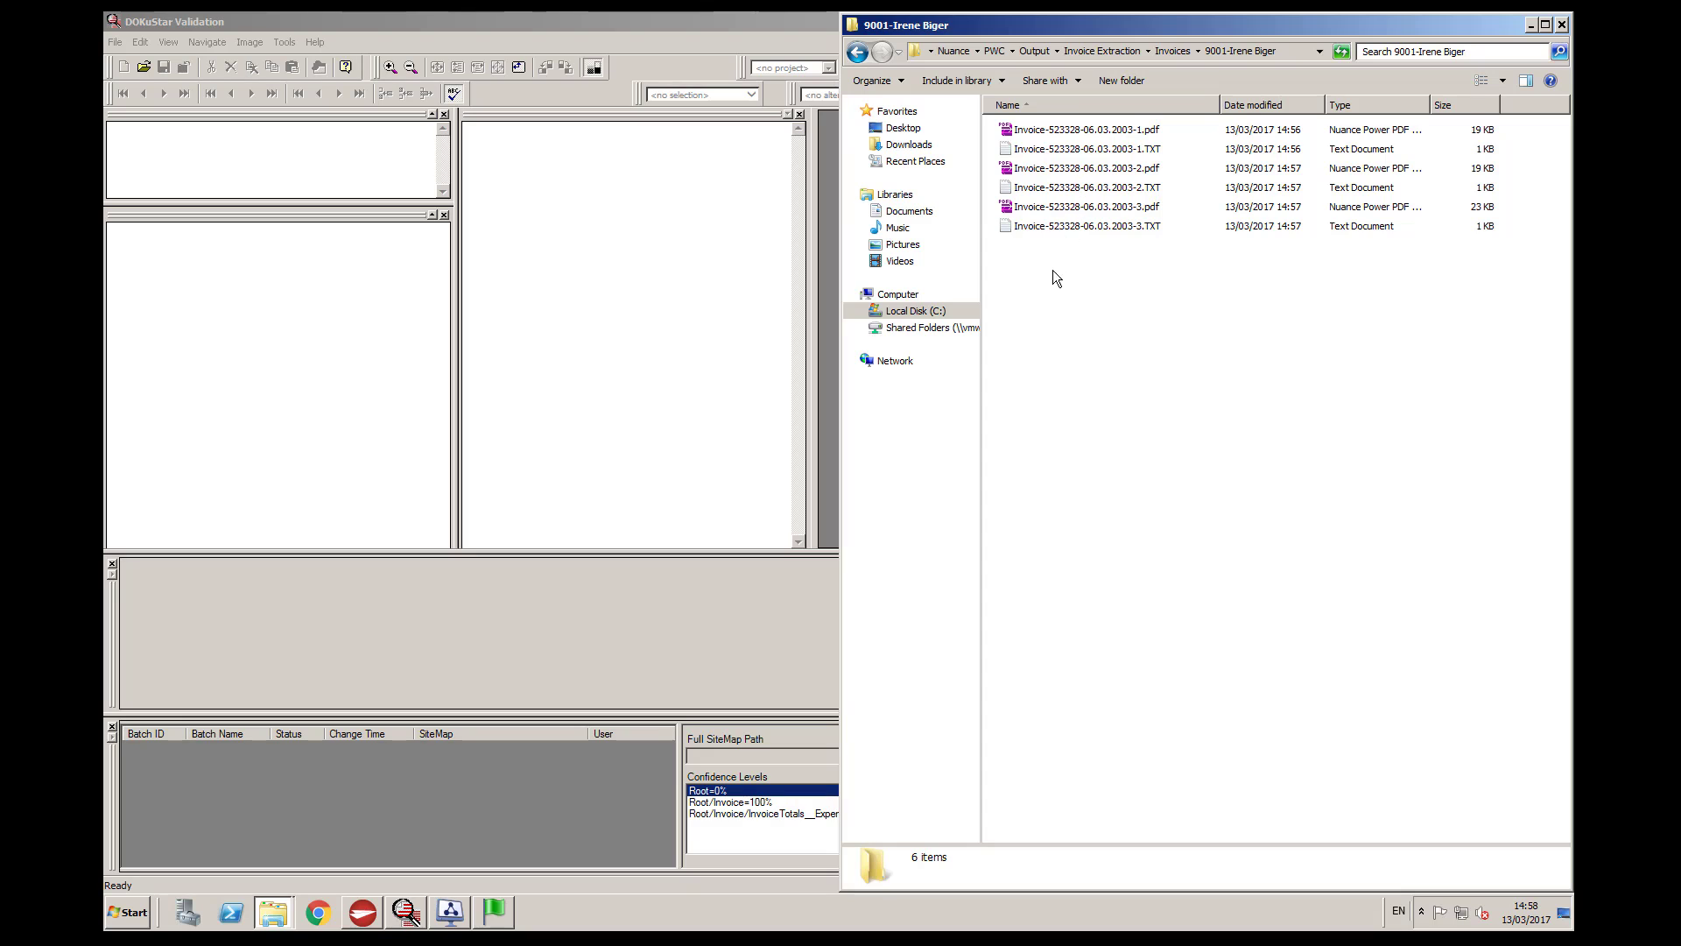
{"action": "left_click", "coordinate": [1054, 133]}
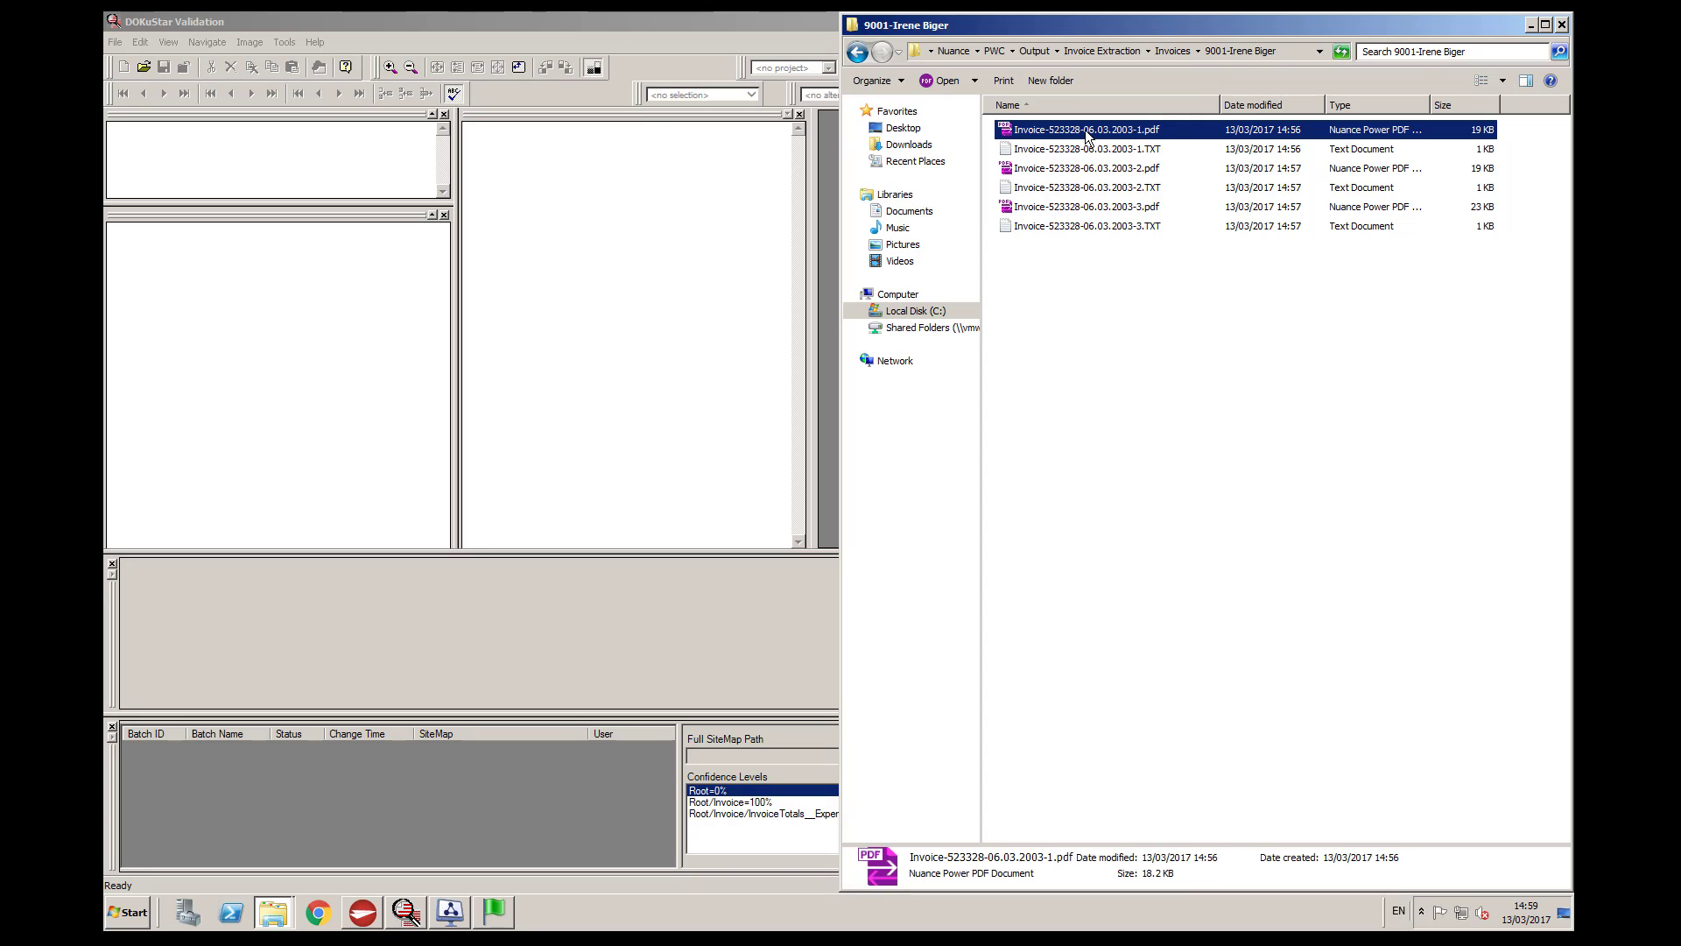
{"action": "double_click", "coordinate": [1086, 135]}
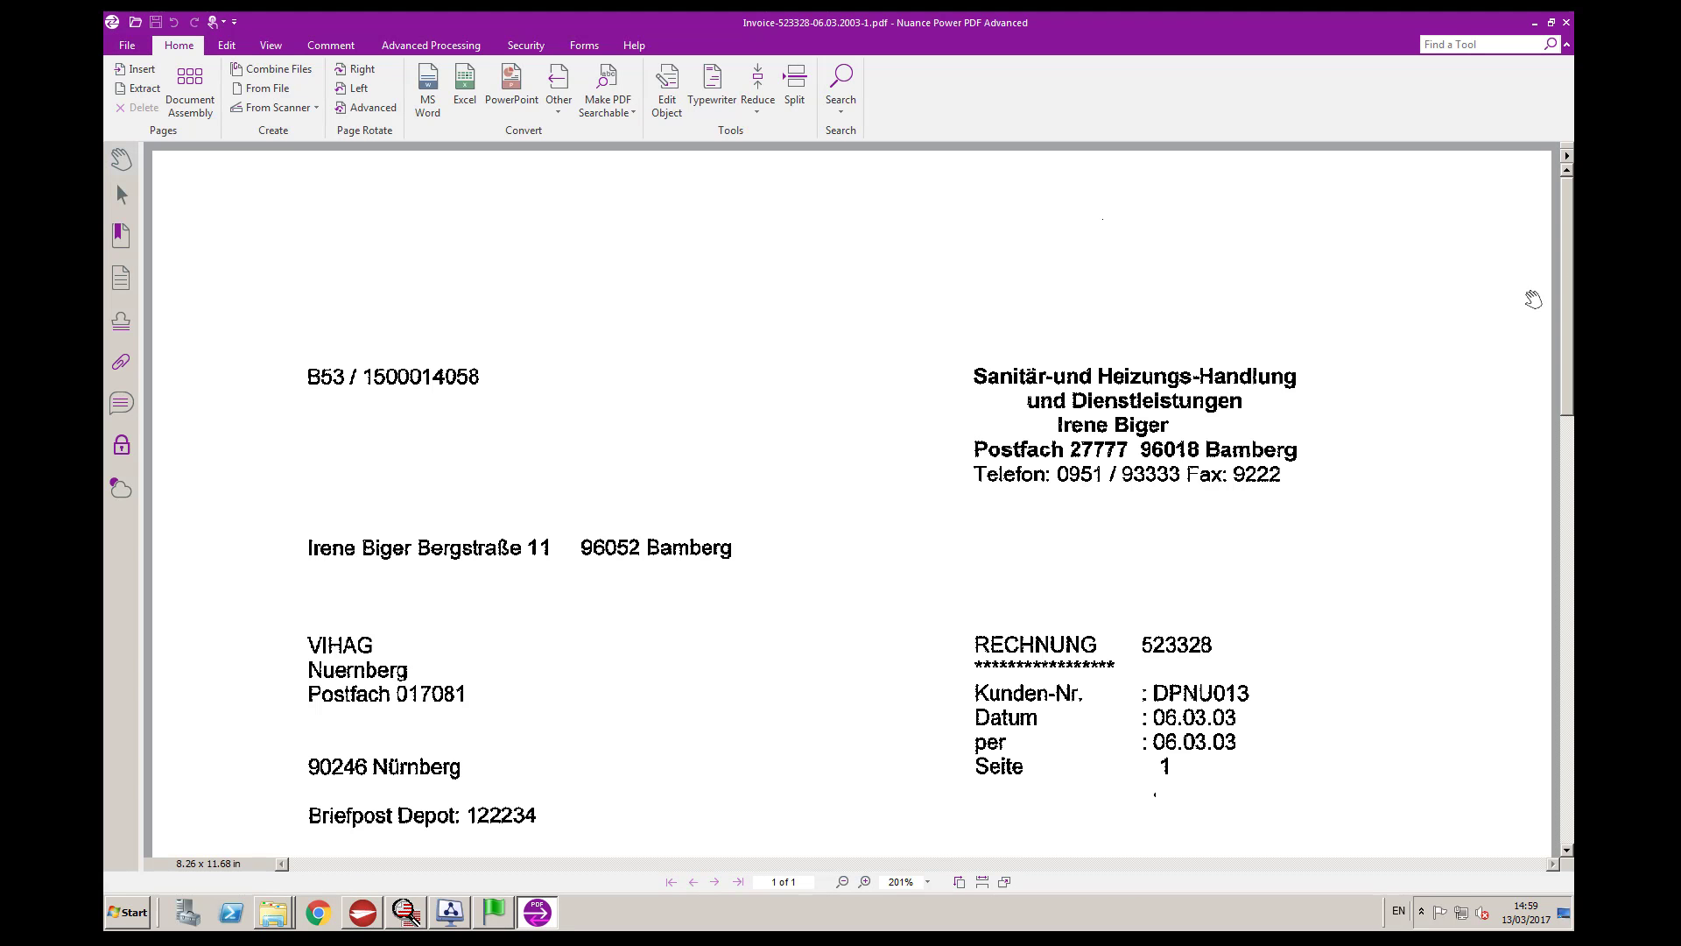
Step: Close the invoice PDF after viewing it and review the exported field values in Invoice-523328-06.03.2003-1.TXT
{"action": "left_click_drag", "start_coordinate": [1567, 268], "coordinate": [1550, 76]}
{"action": "left_click", "coordinate": [1567, 22]}
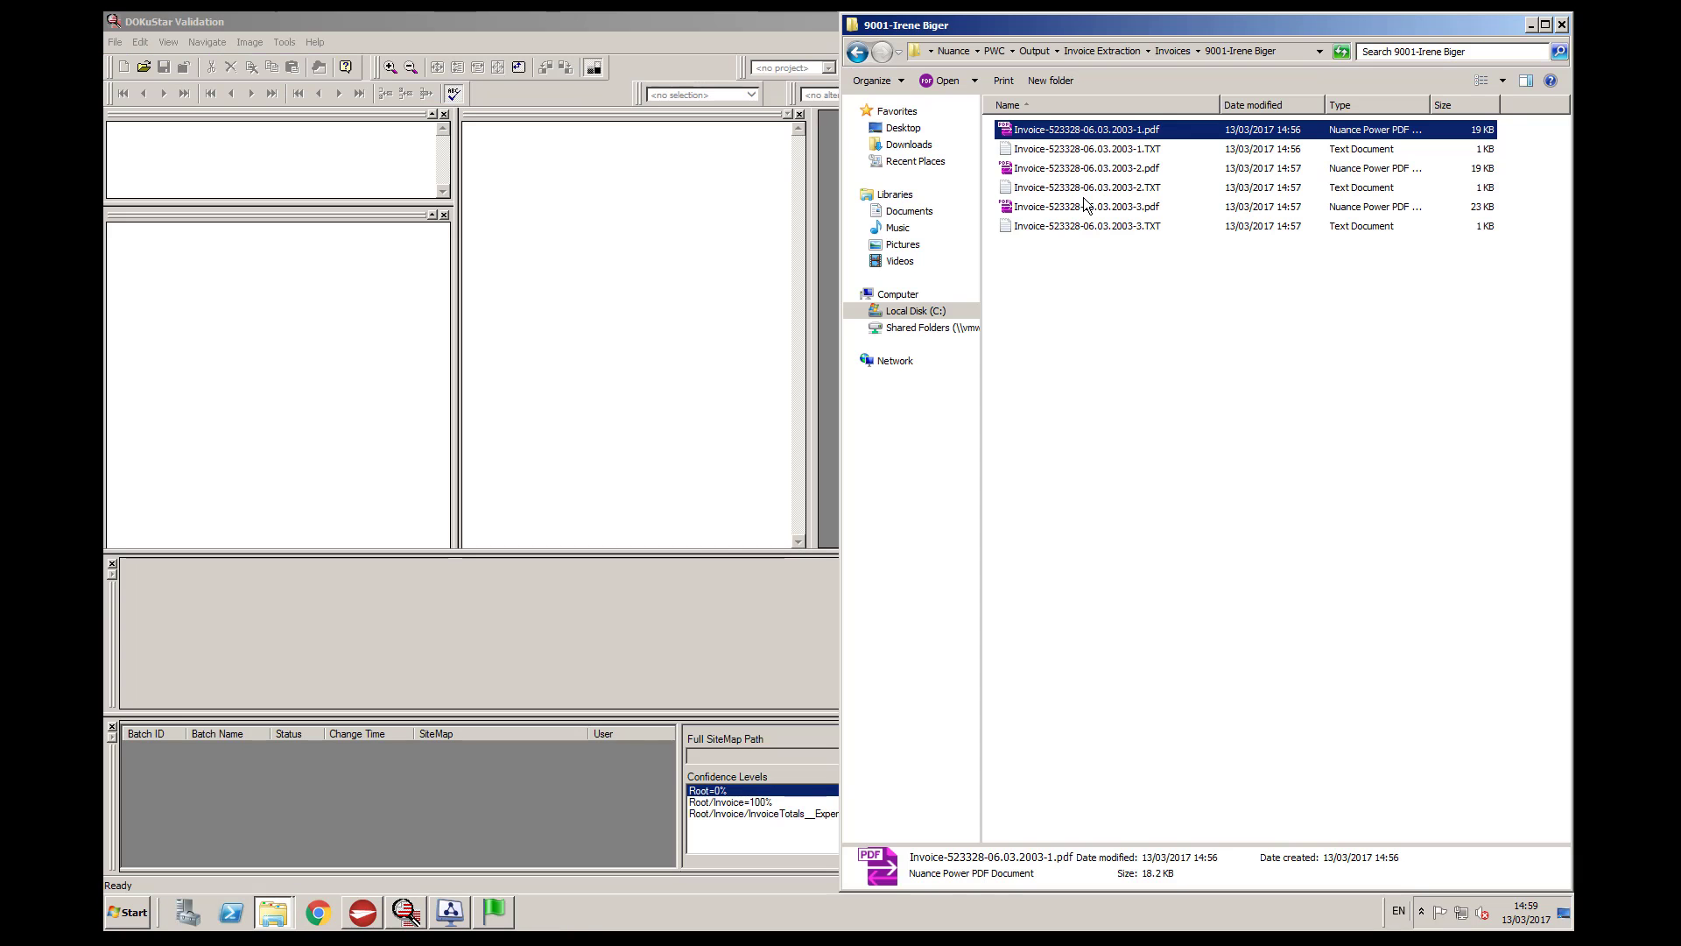
{"action": "left_click", "coordinate": [1035, 150]}
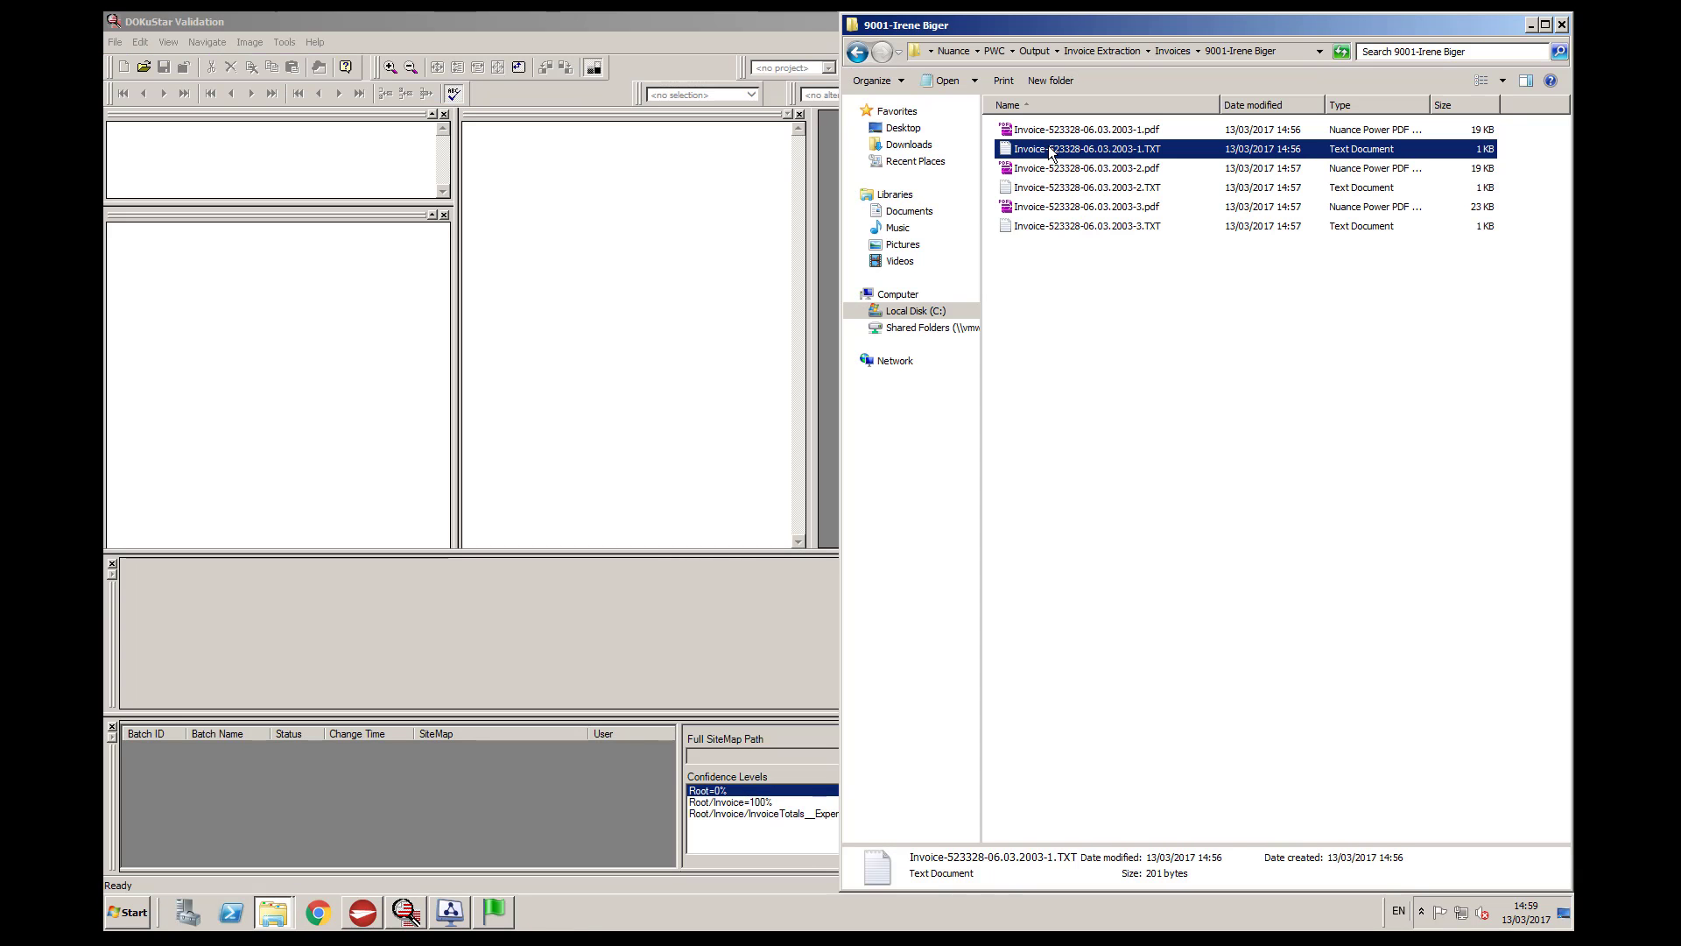
{"action": "double_click", "coordinate": [1051, 151]}
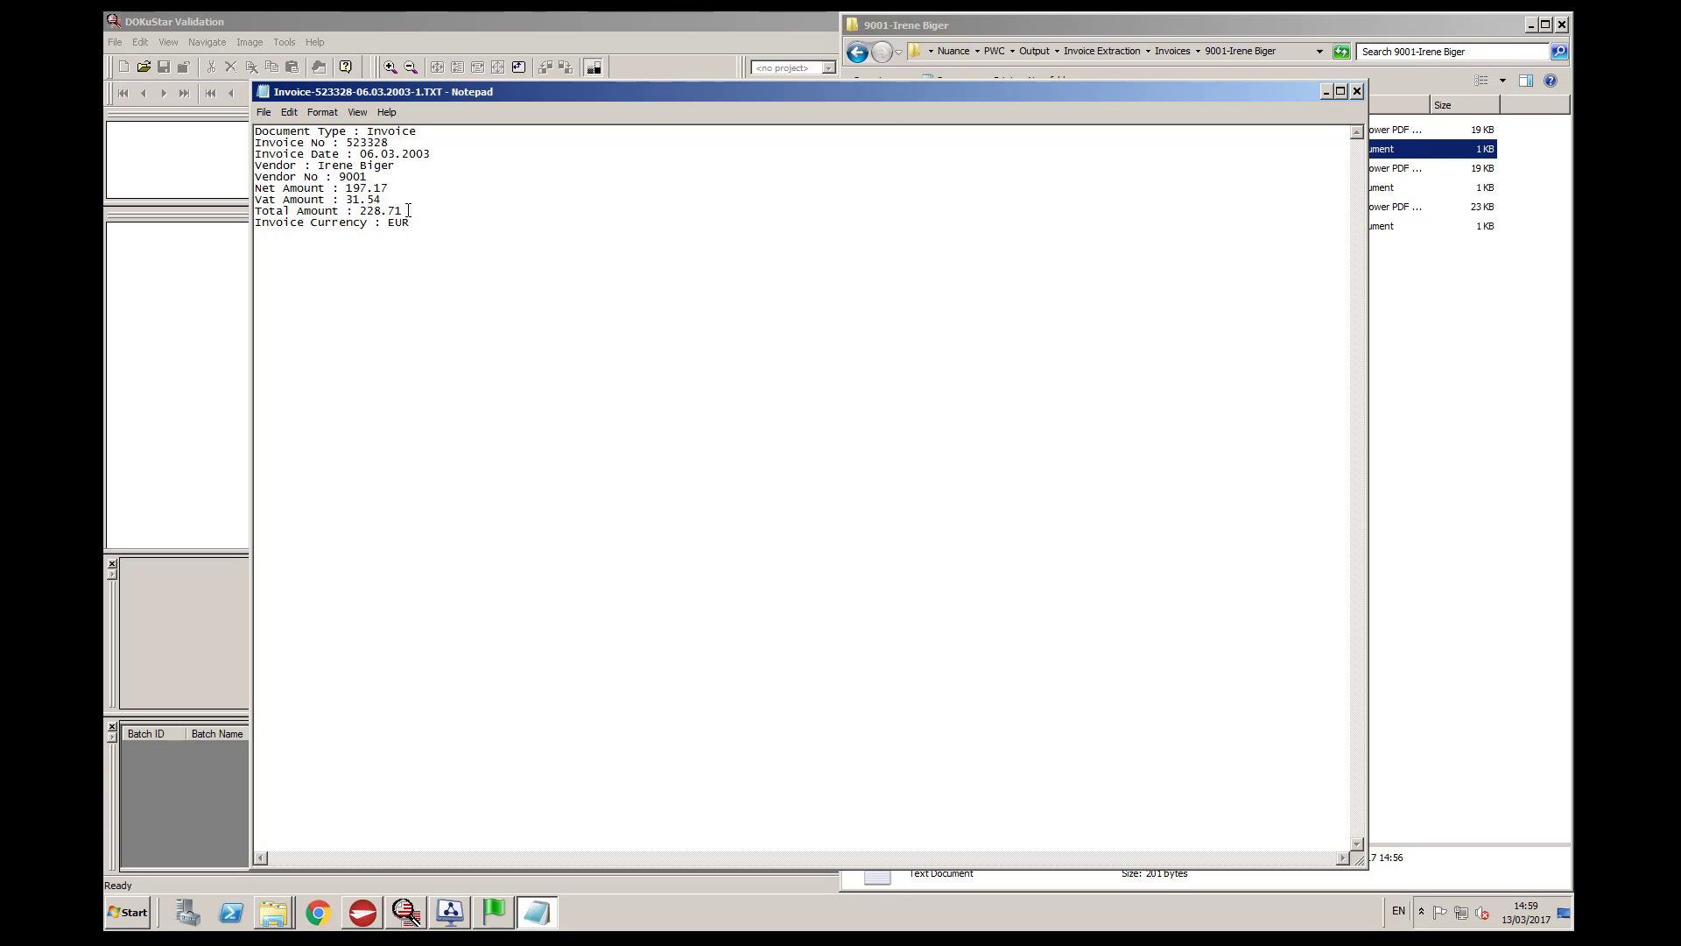
{"action": "left_click", "coordinate": [1356, 91]}
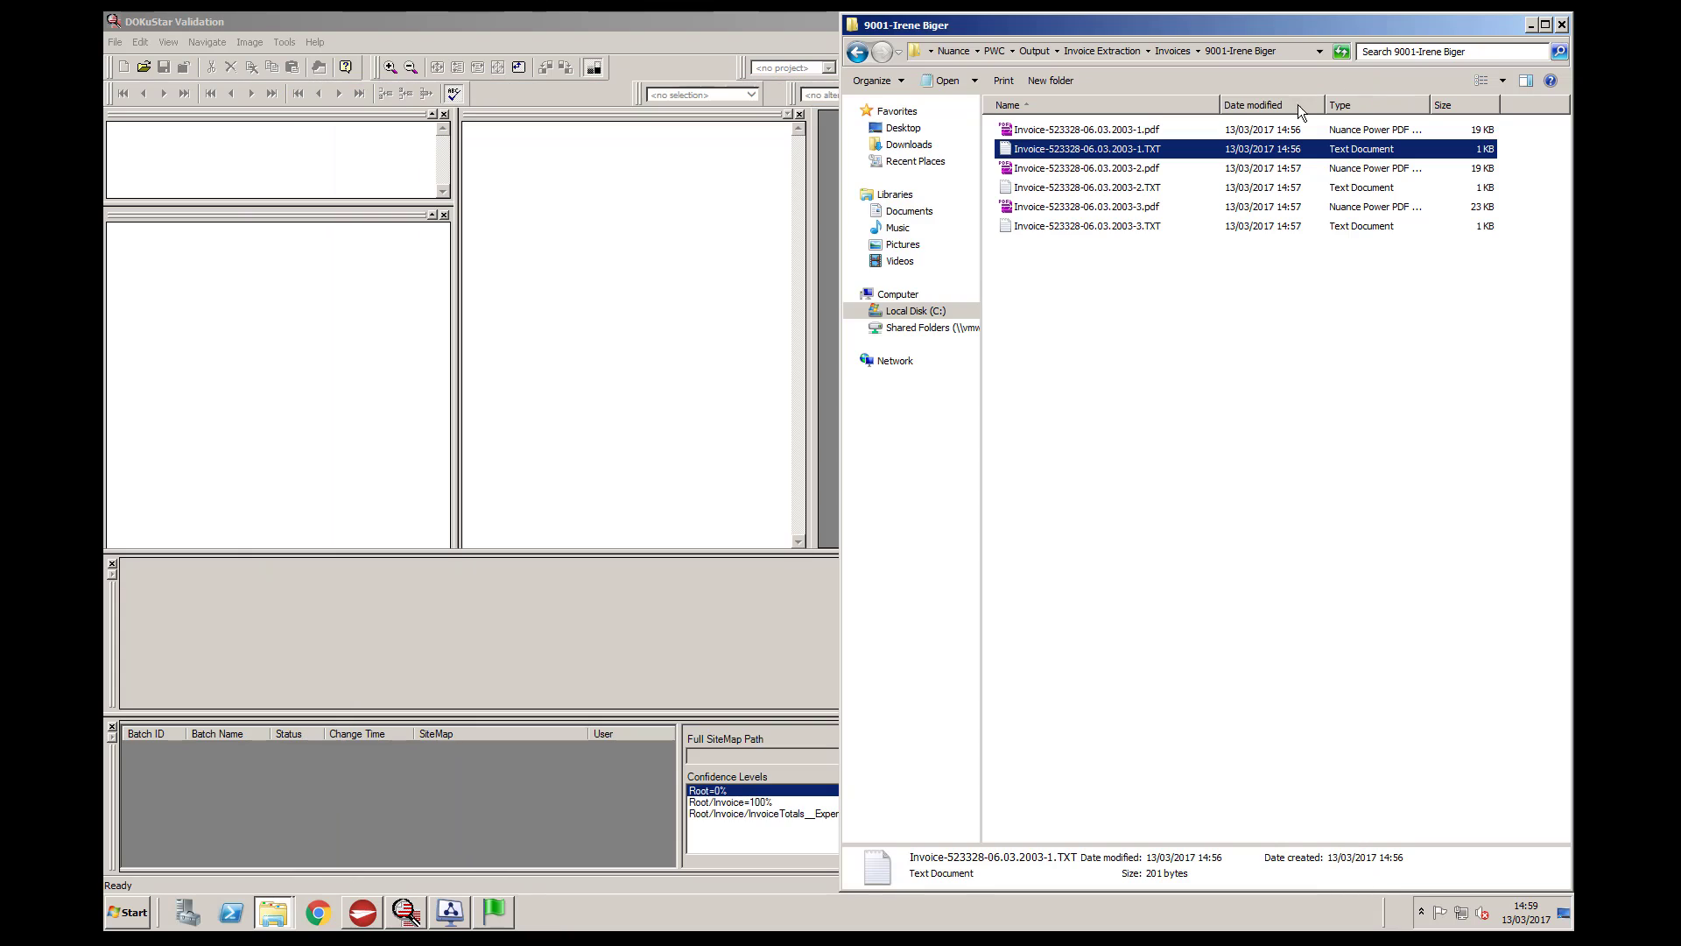
Step: Review the exported field values in Invoice-523328-06.03.2003-2.TXT and close the vendor 9001 output folder
{"action": "double_click", "coordinate": [1028, 191]}
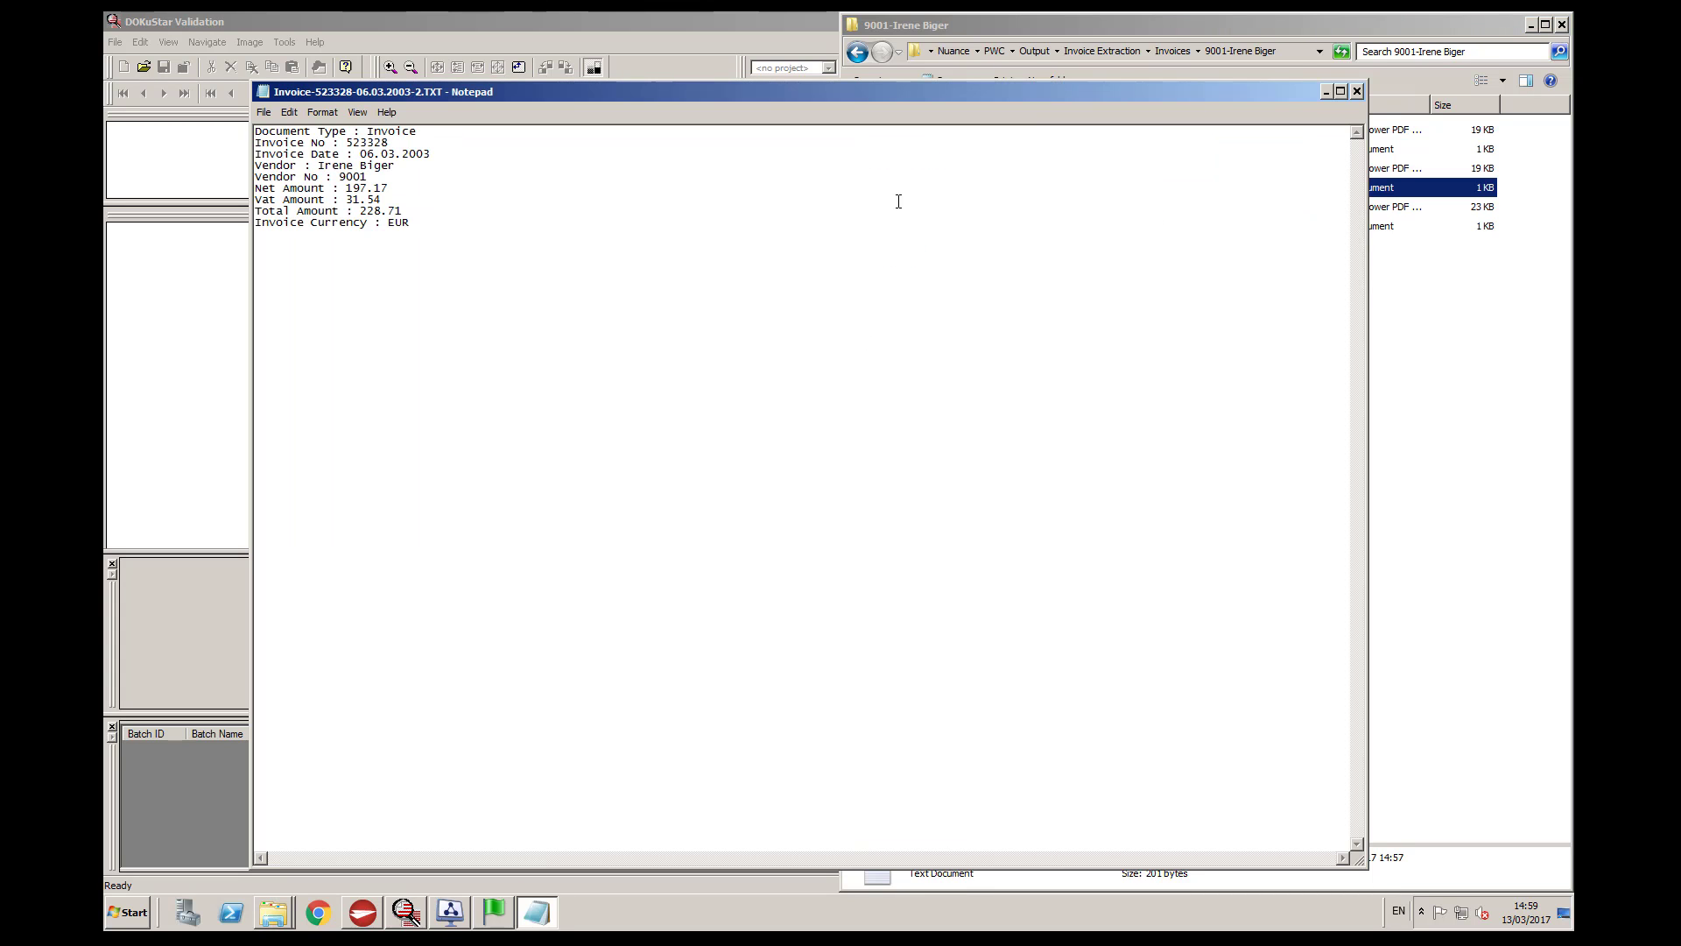
{"action": "left_click", "coordinate": [1357, 91]}
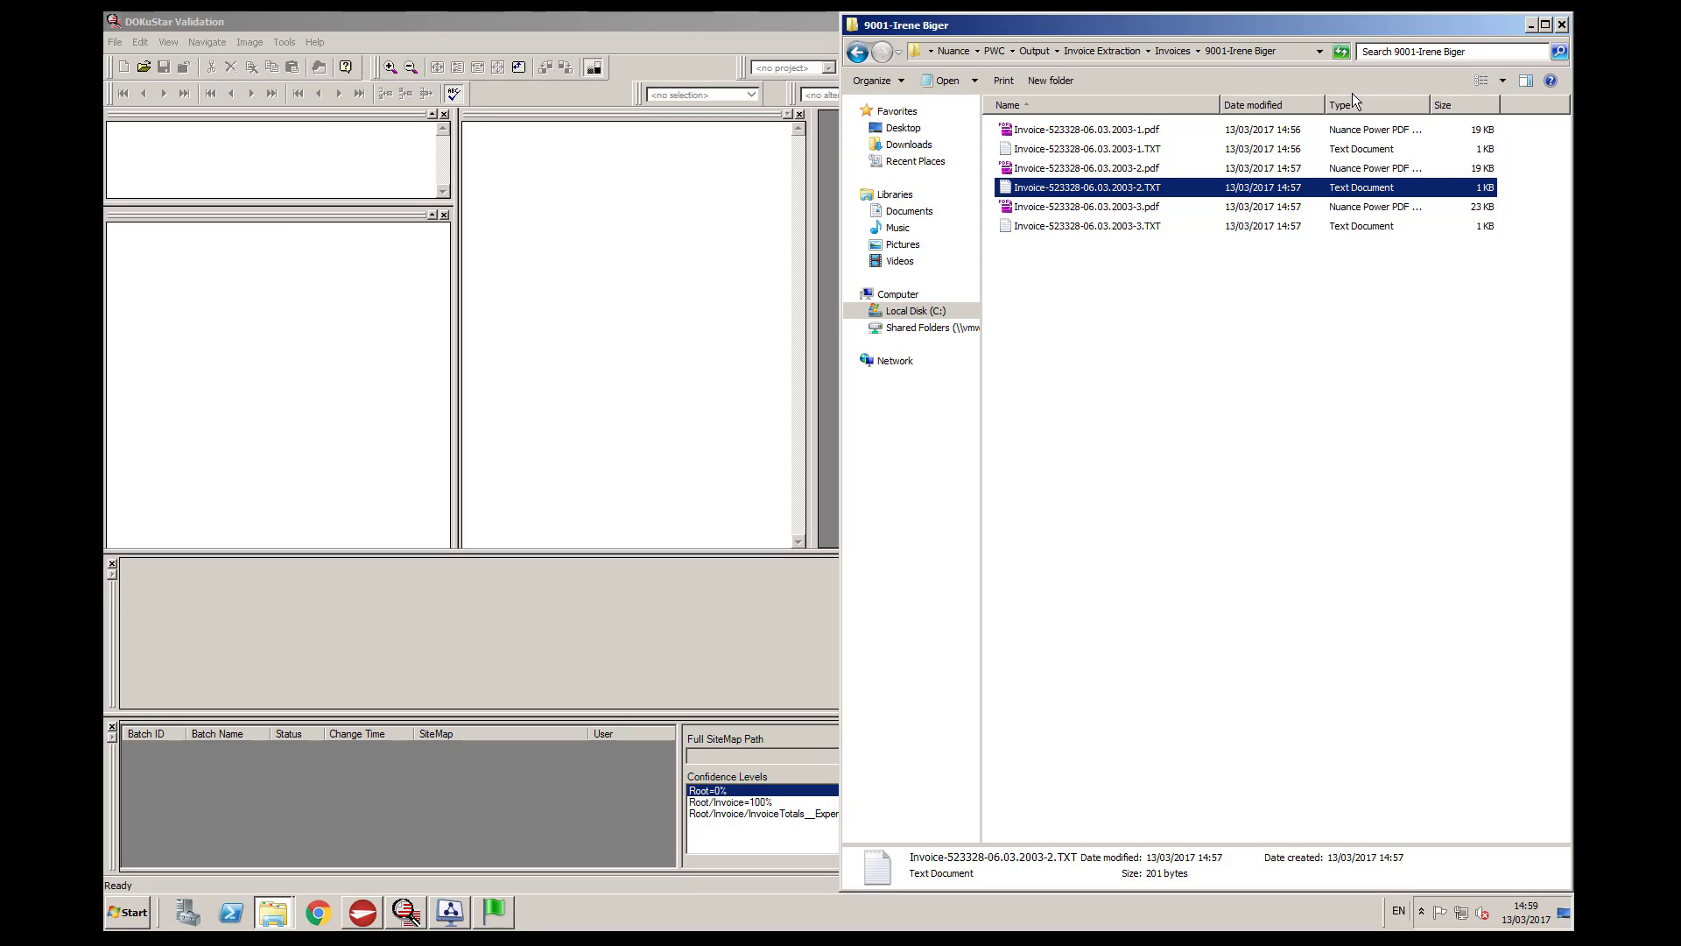
{"action": "left_click", "coordinate": [1561, 25]}
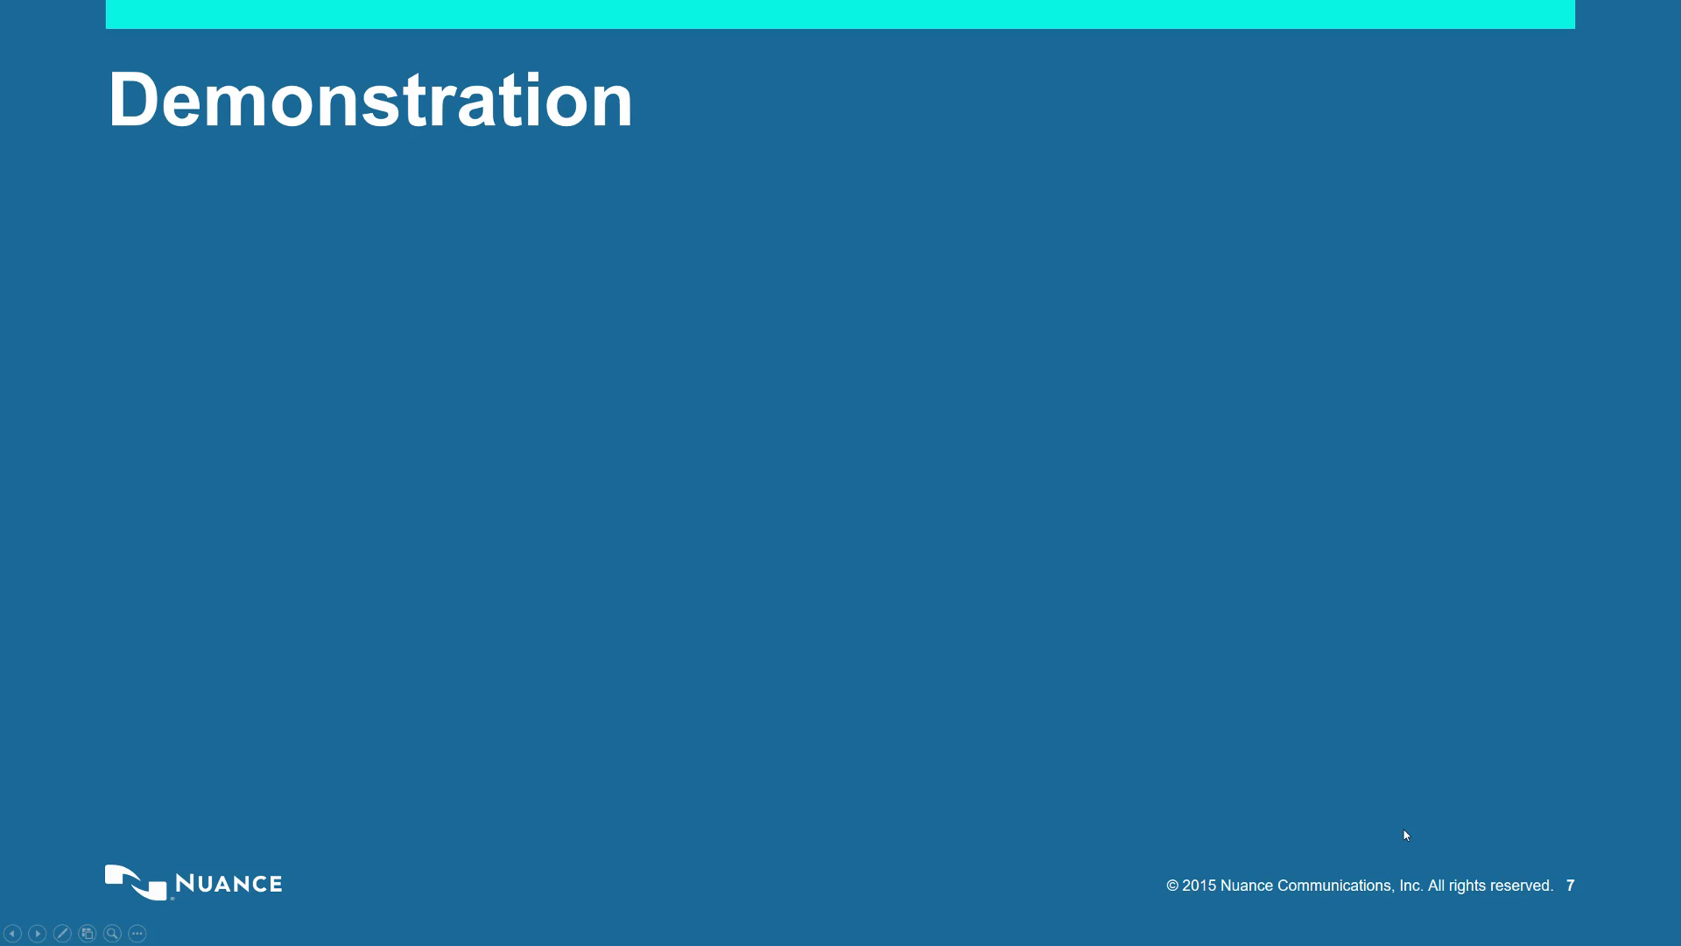
{"action": "left_click", "coordinate": [1404, 829]}
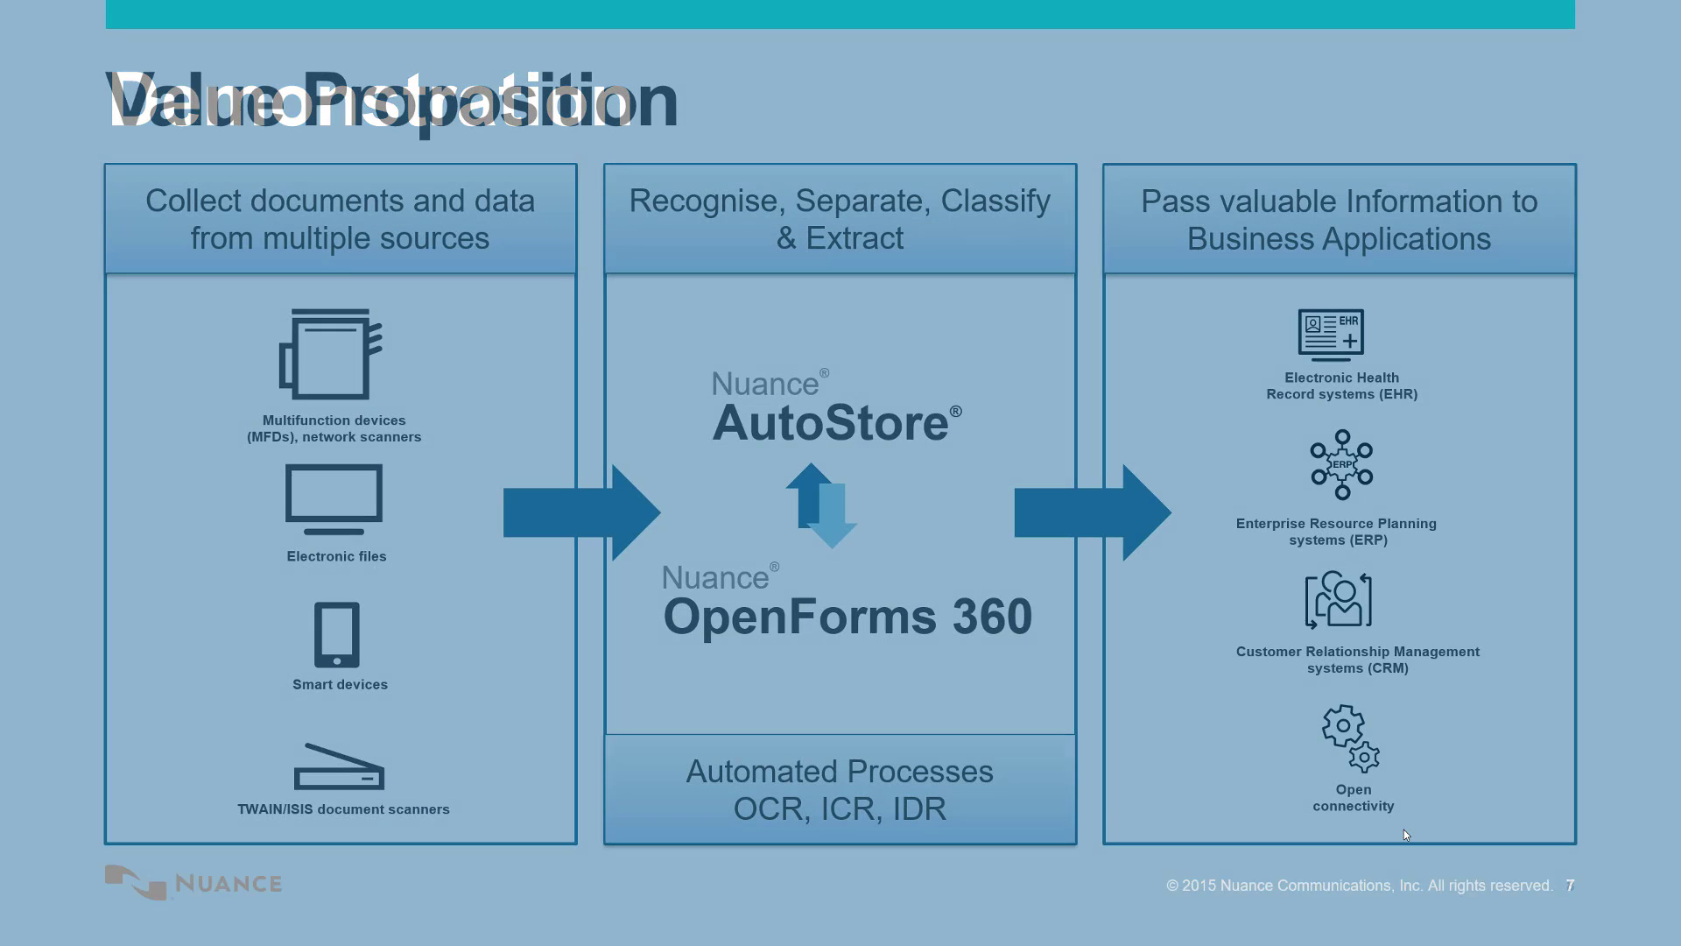